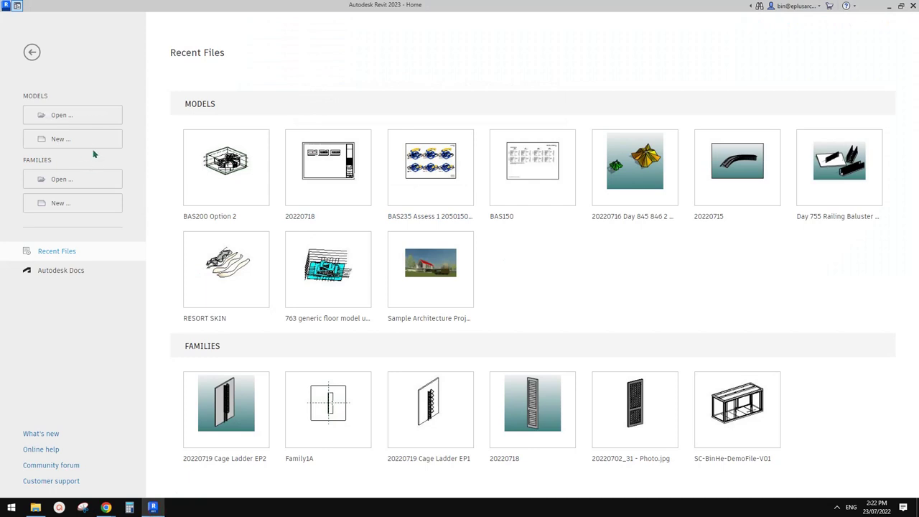
Create a new project based on the Architectural Template.
{"action": "left_click", "coordinate": [75, 138]}
{"action": "left_click", "coordinate": [466, 234]}
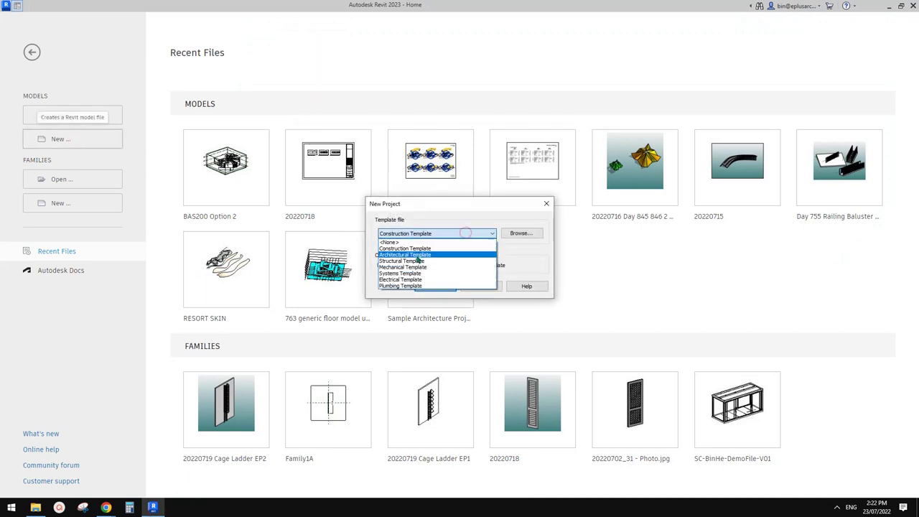
{"action": "left_click", "coordinate": [417, 255]}
{"action": "left_click", "coordinate": [431, 286]}
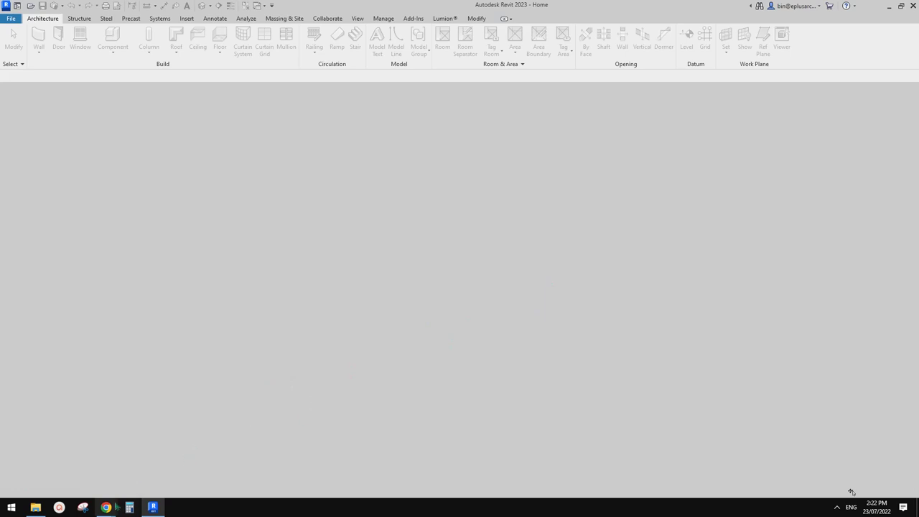
Examine the Islamic dome reference image in the Chrome browser, and return to Revit.
{"action": "mouse_move", "coordinate": [106, 507]}
{"action": "left_click", "coordinate": [158, 471]}
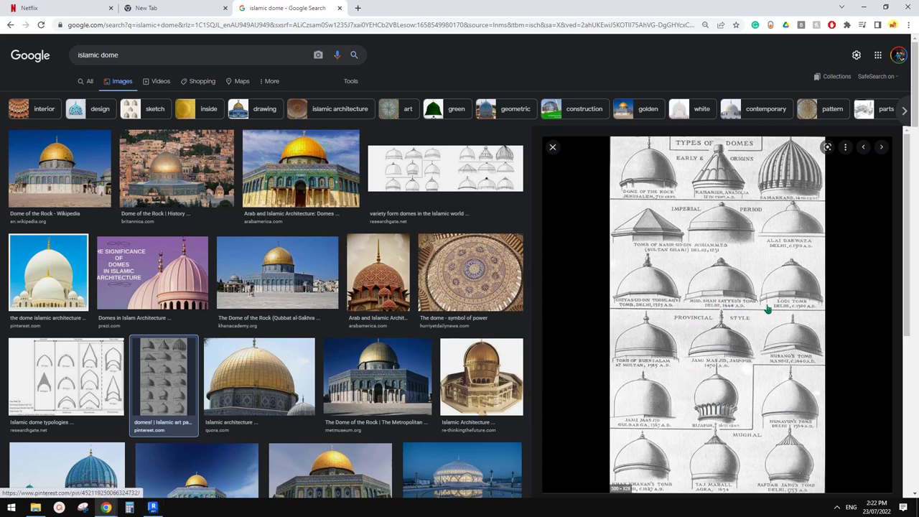
{"action": "left_click", "coordinate": [154, 508]}
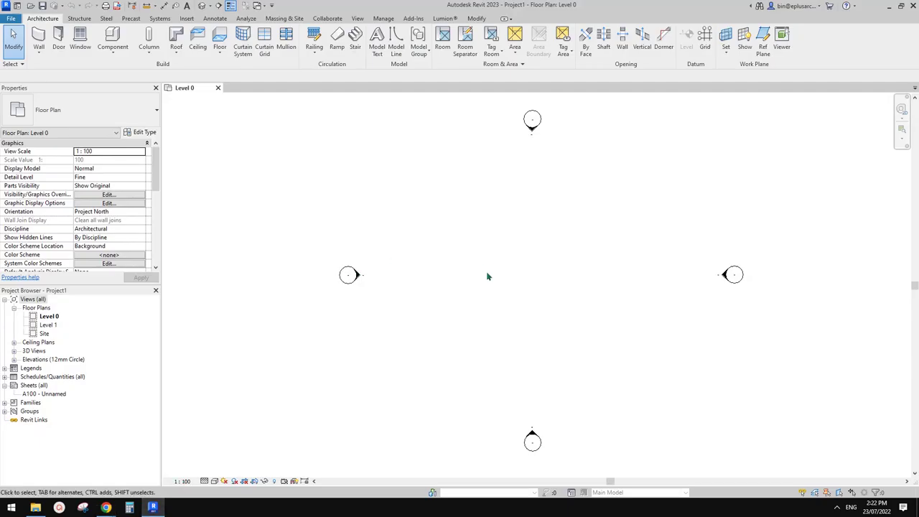
Draw a horizontal reference plane in the middle of the Level 0 plan, between the elevation markers.
{"action": "mouse_move", "coordinate": [521, 300]}
{"action": "middle_mouse_down"}
{"action": "mouse_move", "coordinate": [507, 298]}
{"action": "mouse_move", "coordinate": [511, 307]}
{"action": "middle_mouse_up"}
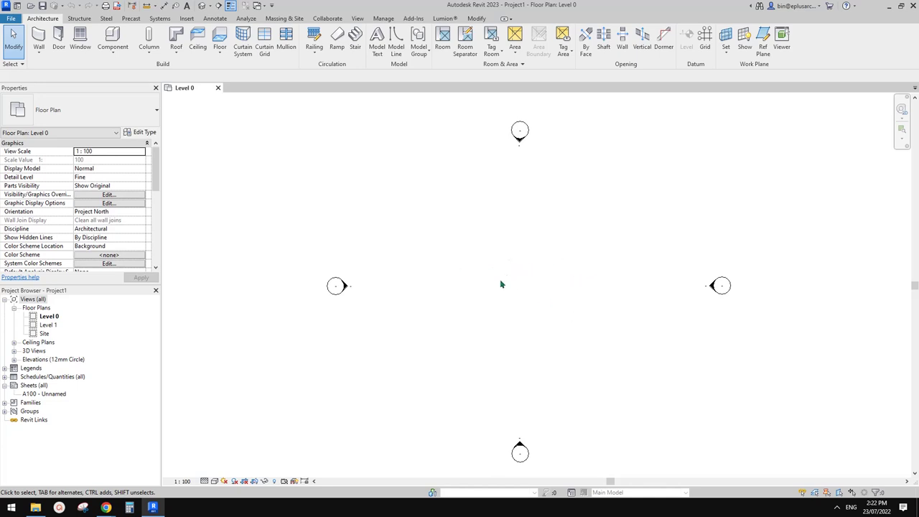
{"action": "middle_click_drag", "start_coordinate": [500, 274], "coordinate": [549, 294]}
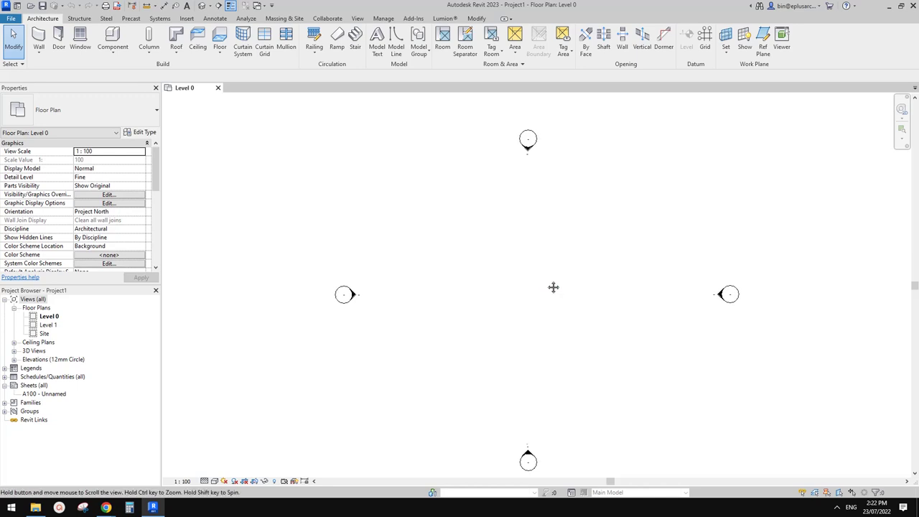
{"action": "scroll", "coordinate": [543, 292], "scroll_direction": "down", "scroll_amount": 1}
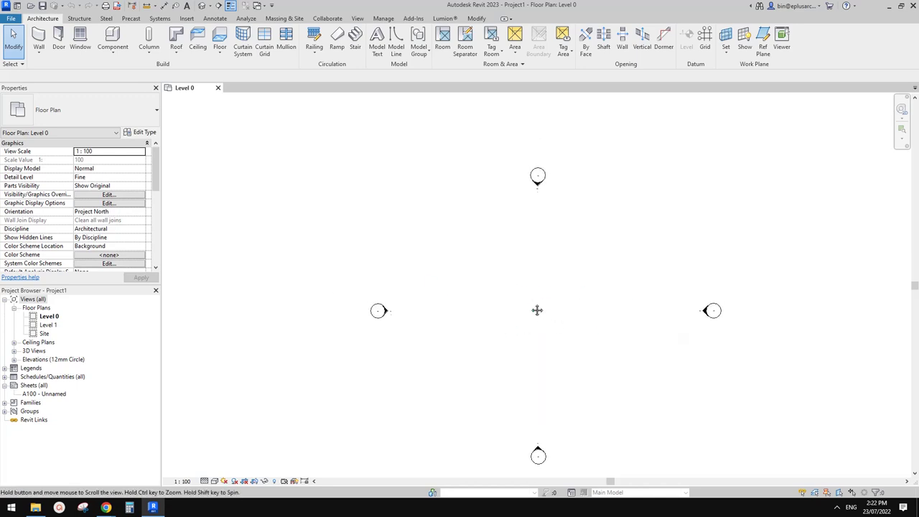
{"action": "key", "text": "r"}
{"action": "key", "text": "p"}
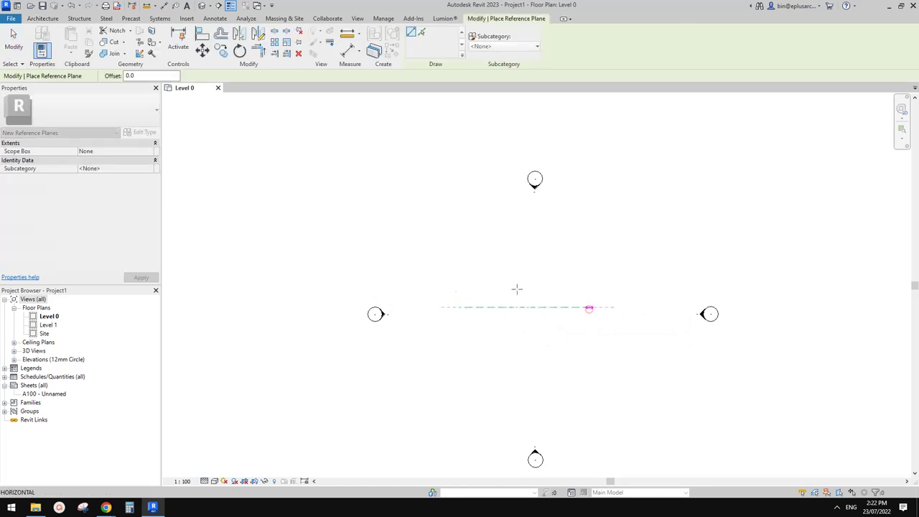
{"action": "left_click", "coordinate": [589, 307]}
{"action": "scroll", "coordinate": [567, 294], "scroll_direction": "up", "scroll_amount": 1}
{"action": "key", "text": "Escape"}
{"action": "key", "text": "Escape"}
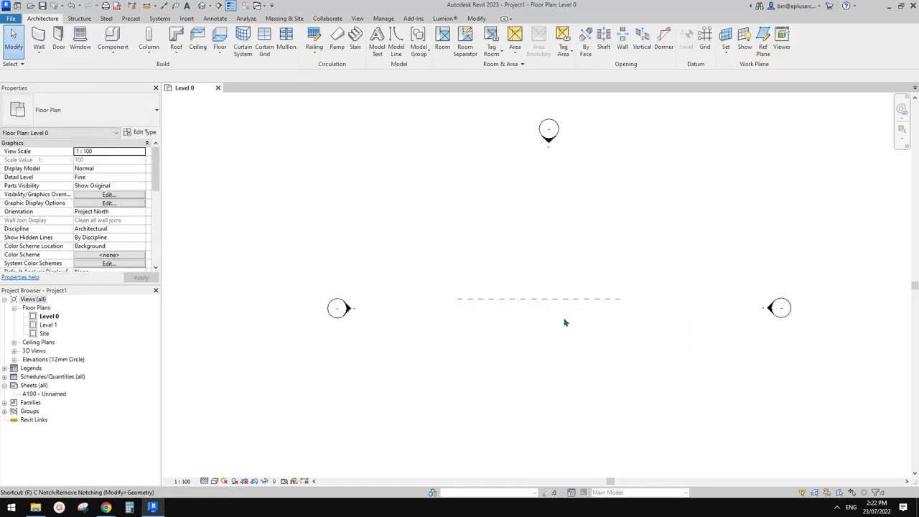
Draw a vertical reference plane crossing the middle of the horizontal one.
{"action": "key", "text": "r"}
{"action": "key", "text": "p"}
{"action": "left_click", "coordinate": [546, 219]}
{"action": "left_click", "coordinate": [542, 386]}
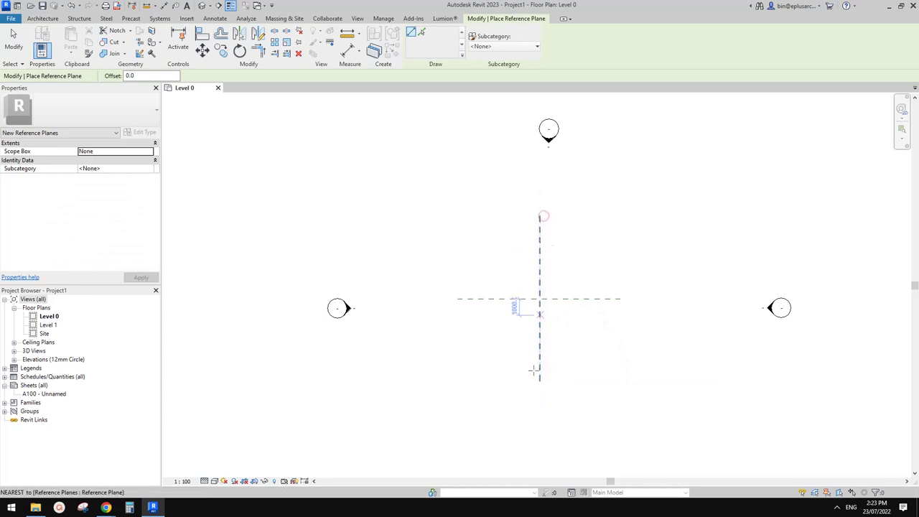
{"action": "key", "text": "Escape"}
{"action": "key", "text": "Escape"}
{"action": "scroll", "coordinate": [546, 309], "scroll_direction": "up", "scroll_amount": 1}
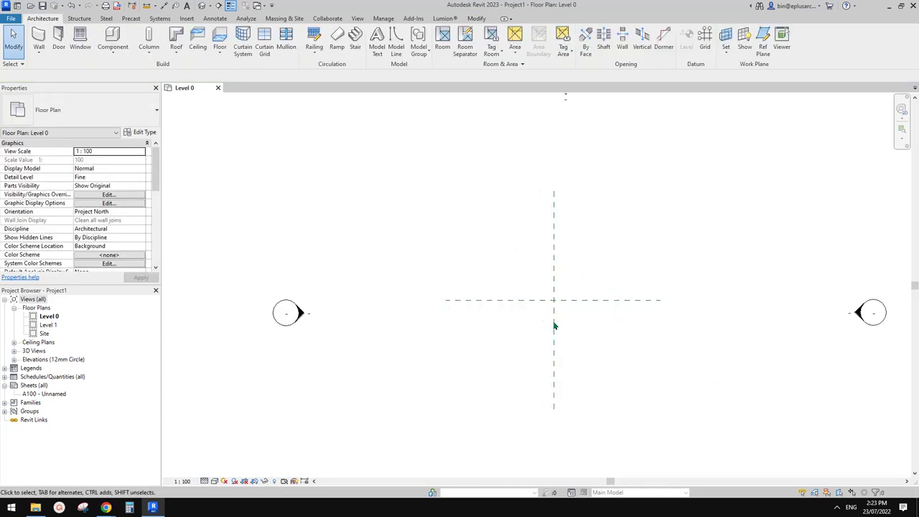
{"action": "middle_click_drag", "start_coordinate": [558, 309], "coordinate": [550, 310]}
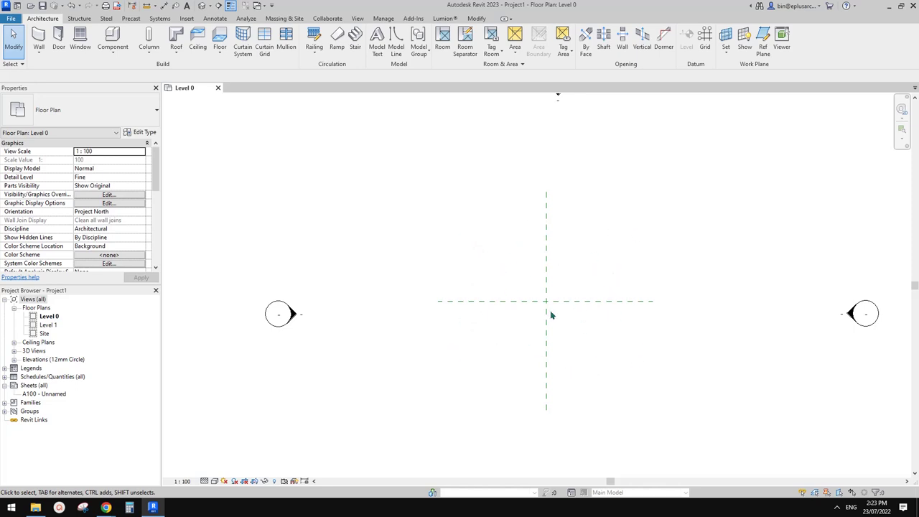
{"action": "mouse_move", "coordinate": [558, 324]}
{"action": "middle_mouse_down"}
{"action": "mouse_move", "coordinate": [580, 309]}
{"action": "mouse_move", "coordinate": [564, 325]}
{"action": "middle_mouse_up"}
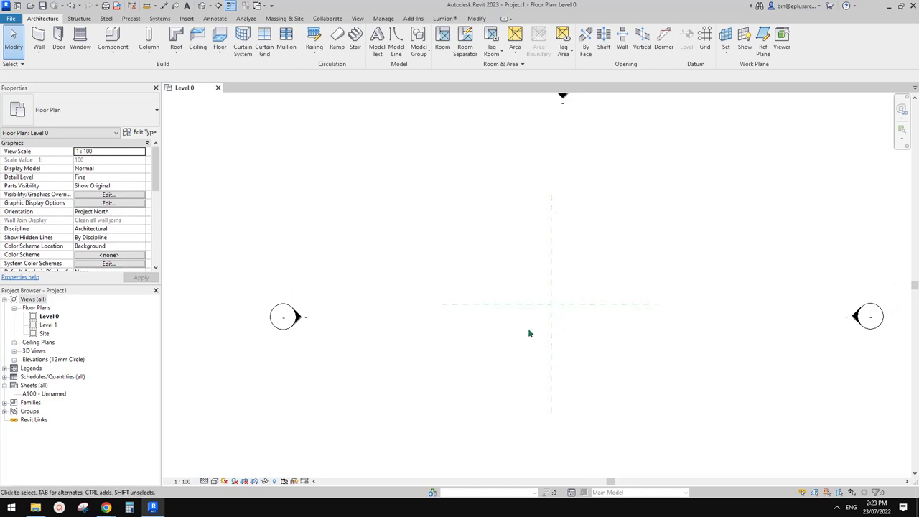
{"action": "middle_click_drag", "start_coordinate": [554, 269], "coordinate": [554, 285]}
{"action": "key", "text": "r"}
{"action": "key", "text": "p"}
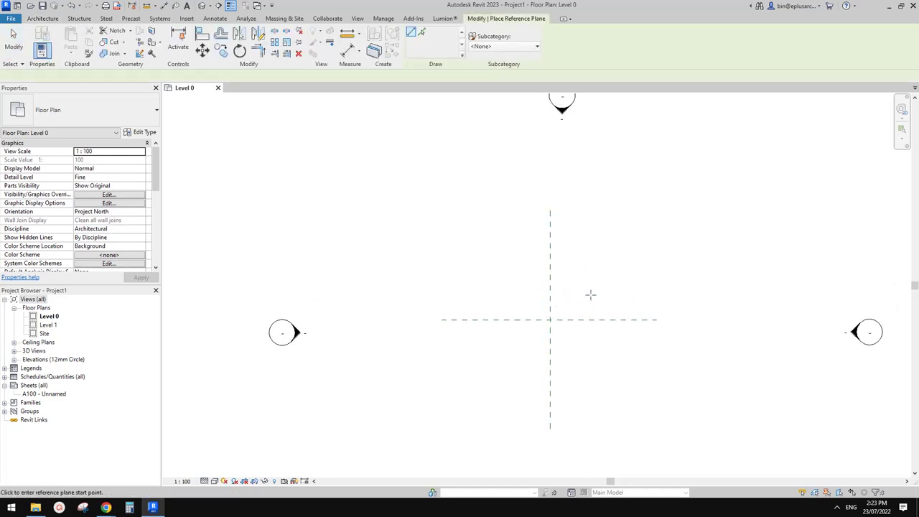
{"action": "key", "text": "Escape"}
{"action": "scroll", "coordinate": [565, 319], "scroll_direction": "up", "scroll_amount": 2}
{"action": "middle_click_drag", "start_coordinate": [563, 320], "coordinate": [569, 317]}
{"action": "scroll", "coordinate": [554, 314], "scroll_direction": "down", "scroll_amount": 1}
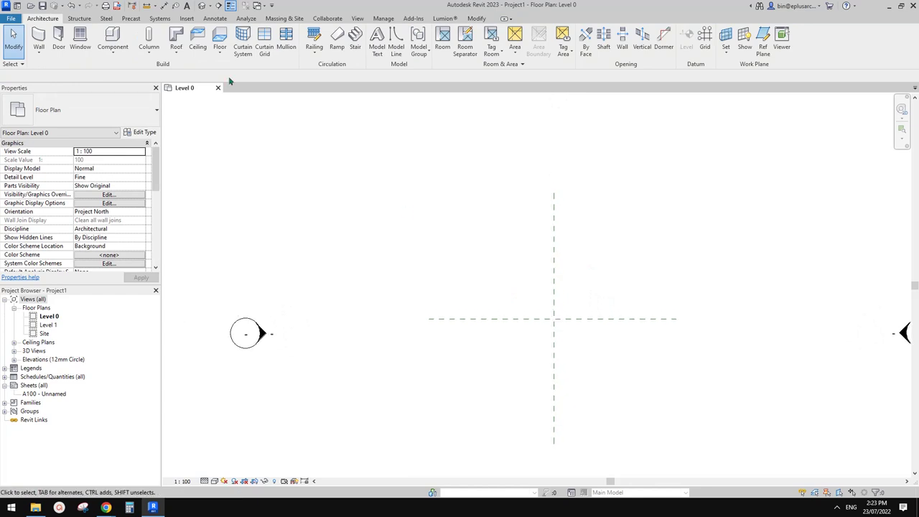
Draw a vertical exterior wall about 6100 mm long to the left of the vertical reference plane, with an unconnected height of 8000 mm.
{"action": "middle_click_drag", "start_coordinate": [433, 183], "coordinate": [426, 157]}
{"action": "middle_click_drag", "start_coordinate": [493, 253], "coordinate": [528, 268]}
{"action": "key", "text": "w"}
{"action": "key", "text": "a"}
{"action": "left_click", "coordinate": [473, 372]}
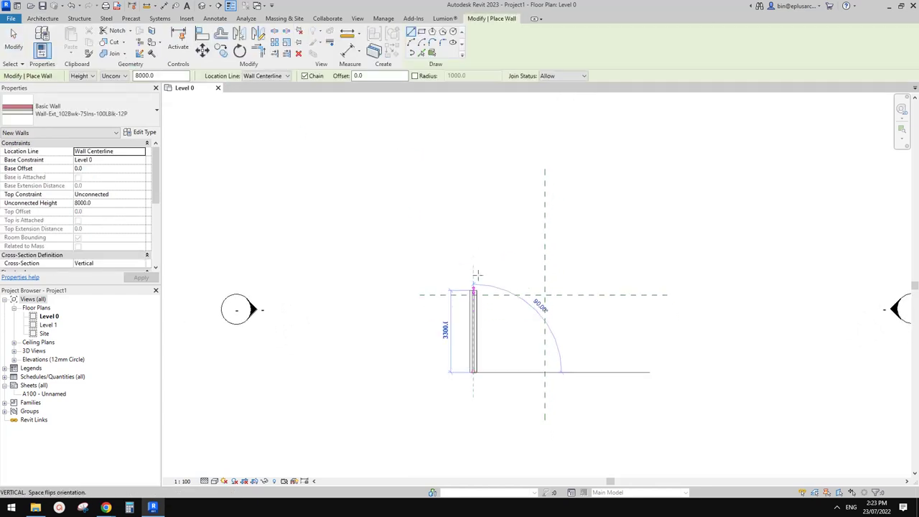
{"action": "left_click", "coordinate": [474, 243]}
{"action": "key", "text": "Escape"}
{"action": "key", "text": "Escape"}
Set the distance between the wall and the vertical reference plane to 10000 mm.
{"action": "left_click", "coordinate": [475, 279]}
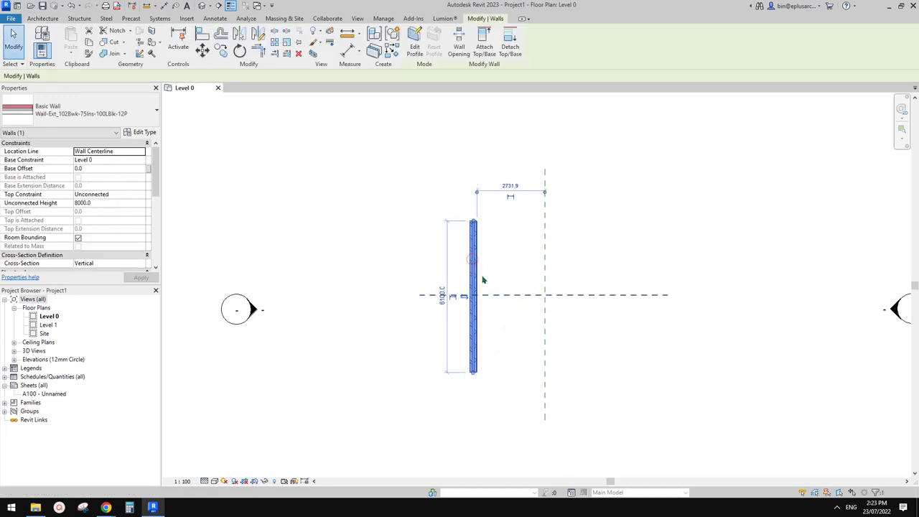
{"action": "left_click", "coordinate": [510, 186]}
{"action": "scroll", "coordinate": [546, 283], "scroll_direction": "down", "scroll_amount": 1}
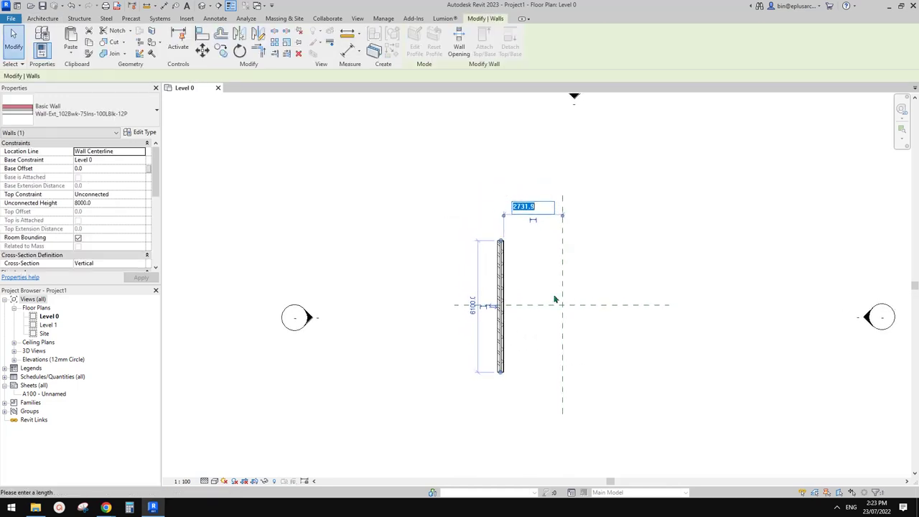
{"action": "type", "text": "10000"}
{"action": "key", "text": "Return"}
{"action": "key", "text": "Escape"}
{"action": "scroll", "coordinate": [603, 255], "scroll_direction": "down", "scroll_amount": 4}
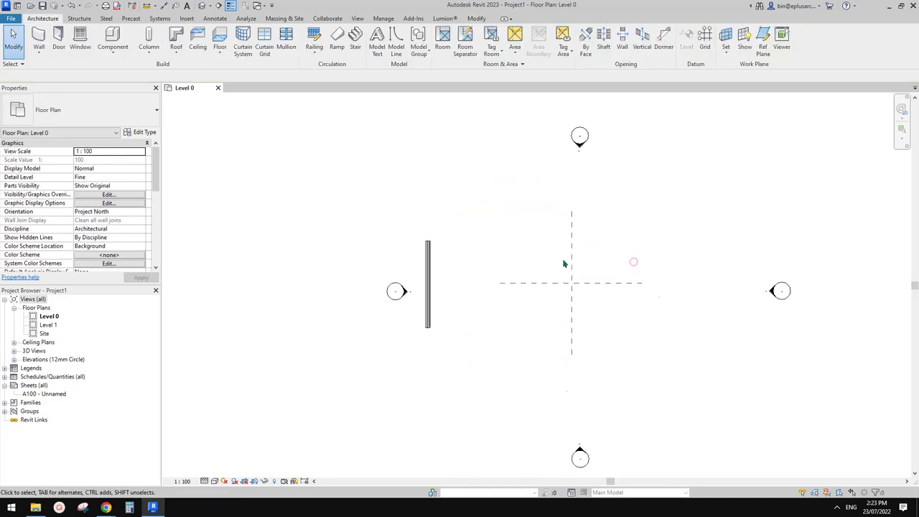
Mirror a copy of the wall about the vertical reference plane.
{"action": "left_click", "coordinate": [455, 259]}
{"action": "middle_click_drag", "start_coordinate": [518, 263], "coordinate": [513, 270]}
{"action": "scroll", "coordinate": [499, 267], "scroll_direction": "up", "scroll_amount": 1}
{"action": "scroll", "coordinate": [450, 282], "scroll_direction": "up", "scroll_amount": 2}
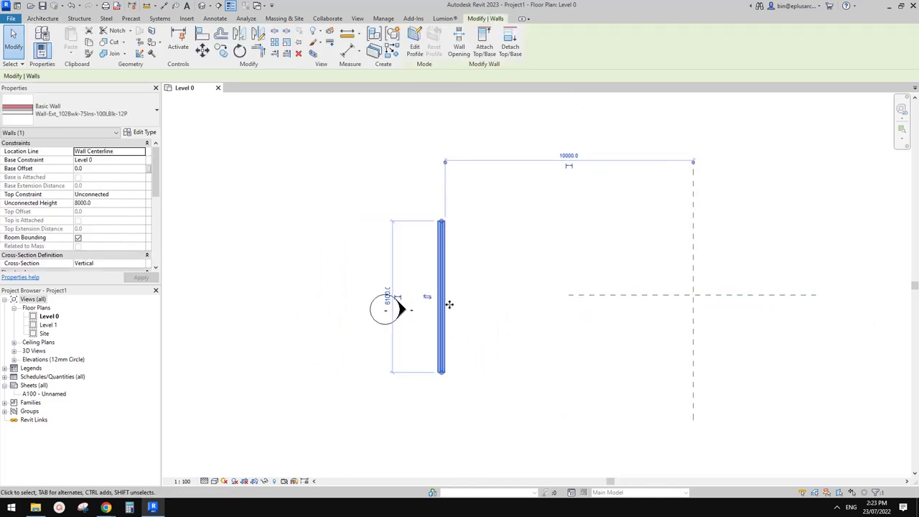
{"action": "scroll", "coordinate": [544, 315], "scroll_direction": "down", "scroll_amount": 1}
{"action": "middle_click_drag", "start_coordinate": [578, 303], "coordinate": [551, 288]}
{"action": "scroll", "coordinate": [551, 283], "scroll_direction": "down", "scroll_amount": 1}
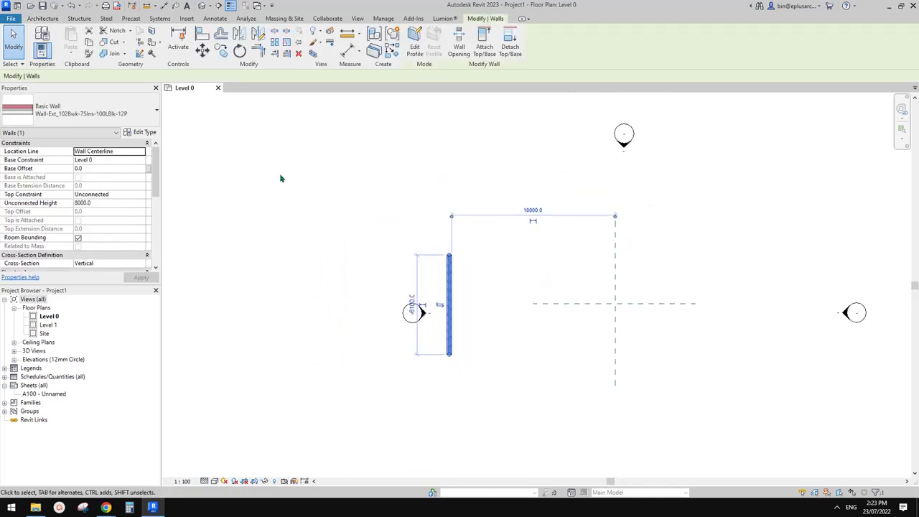
{"action": "middle_click_drag", "start_coordinate": [400, 204], "coordinate": [351, 199]}
{"action": "key", "text": "m"}
{"action": "key", "text": "m"}
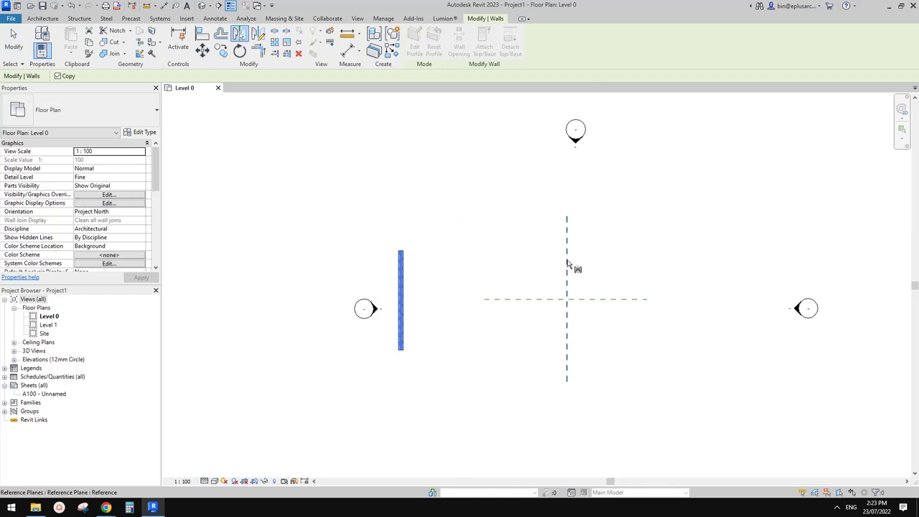
{"action": "left_click", "coordinate": [568, 267]}
Mirror copies of both vertical walls about a 45° axis drawn through the intersection of the reference planes.
{"action": "middle_click_drag", "start_coordinate": [610, 269], "coordinate": [567, 261]}
{"action": "left_click", "coordinate": [389, 265], "text": "ctrl"}
{"action": "key", "text": "d"}
{"action": "key", "text": "m"}
{"action": "left_click", "coordinate": [548, 293]}
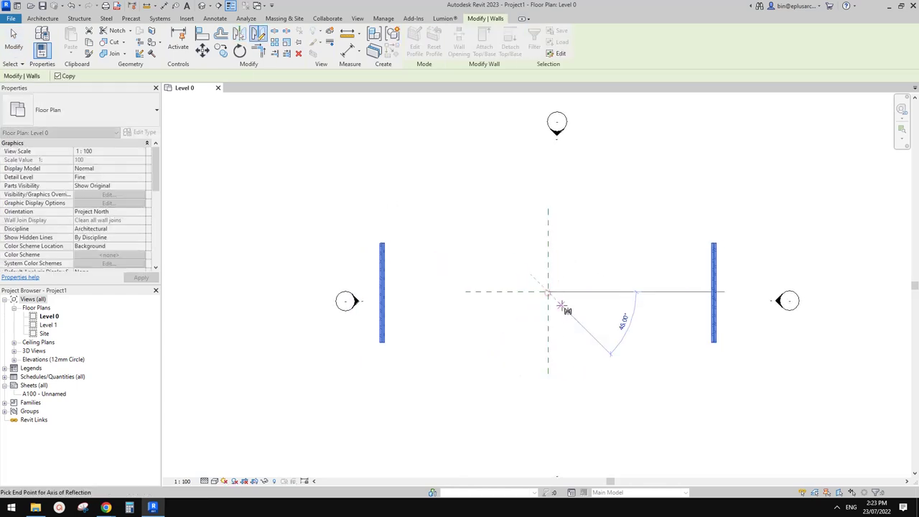
{"action": "left_click", "coordinate": [562, 306]}
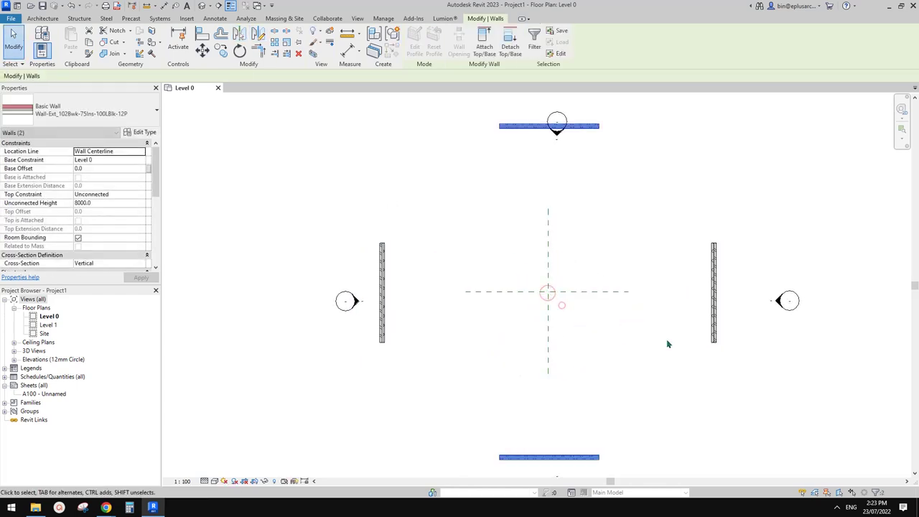
Trim and extend the four walls to corners so they form a closed square enclosure.
{"action": "left_click", "coordinate": [628, 255]}
{"action": "middle_click_drag", "start_coordinate": [619, 296], "coordinate": [607, 288]}
{"action": "key", "text": "t"}
{"action": "key", "text": "r"}
{"action": "left_click", "coordinate": [704, 270]}
{"action": "left_click", "coordinate": [582, 119]}
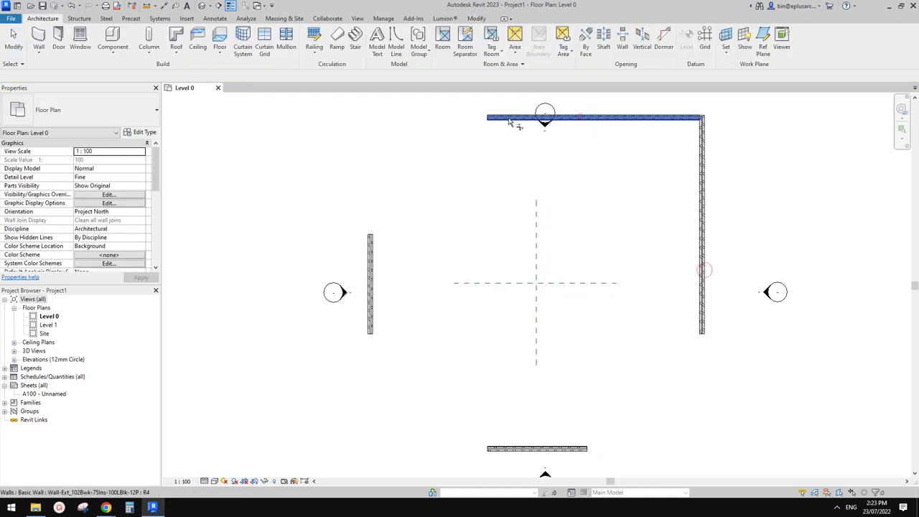
{"action": "left_click", "coordinate": [512, 121]}
{"action": "left_click", "coordinate": [372, 260]}
{"action": "left_click", "coordinate": [369, 279]}
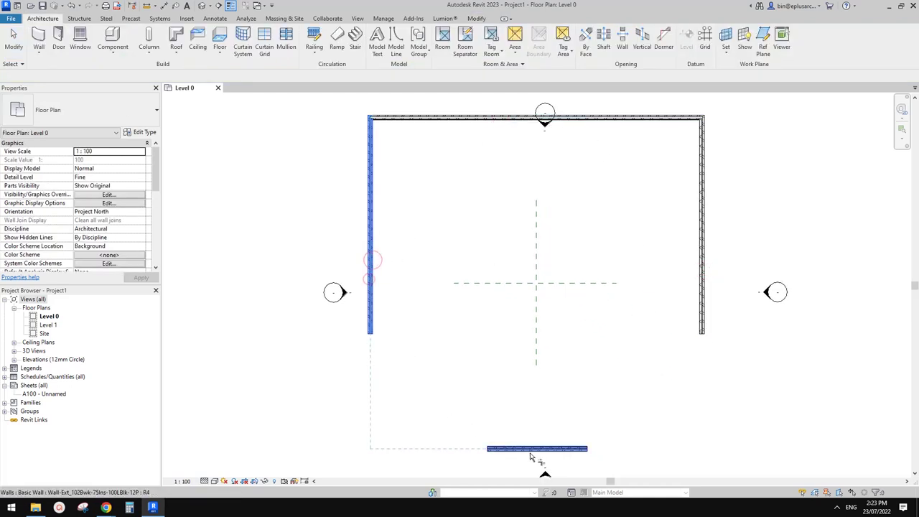
{"action": "left_click", "coordinate": [531, 453]}
{"action": "left_click", "coordinate": [558, 452]}
{"action": "left_click", "coordinate": [705, 323]}
{"action": "middle_click_drag", "start_coordinate": [730, 371], "coordinate": [733, 359]}
{"action": "key", "text": "Escape"}
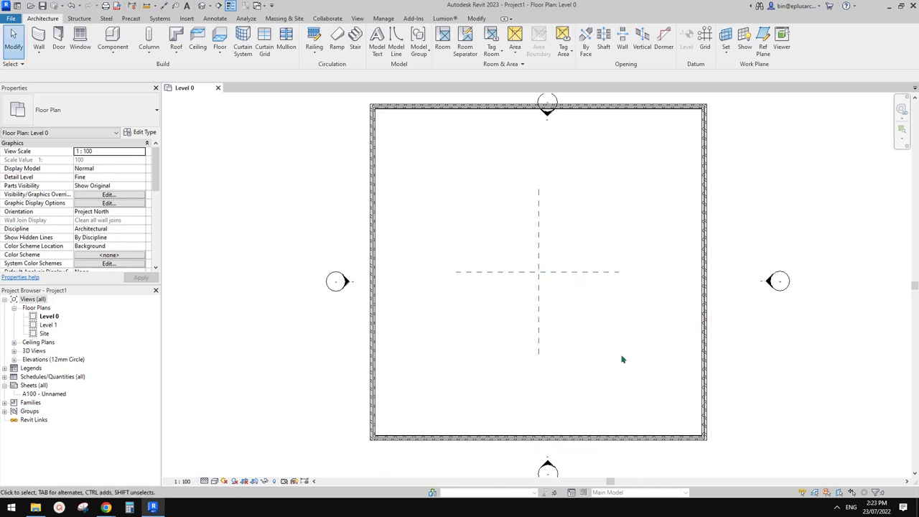
Inspect the square wall enclosure in the default 3D view, and close that view to return to the Level 0 plan.
{"action": "left_click", "coordinate": [203, 6]}
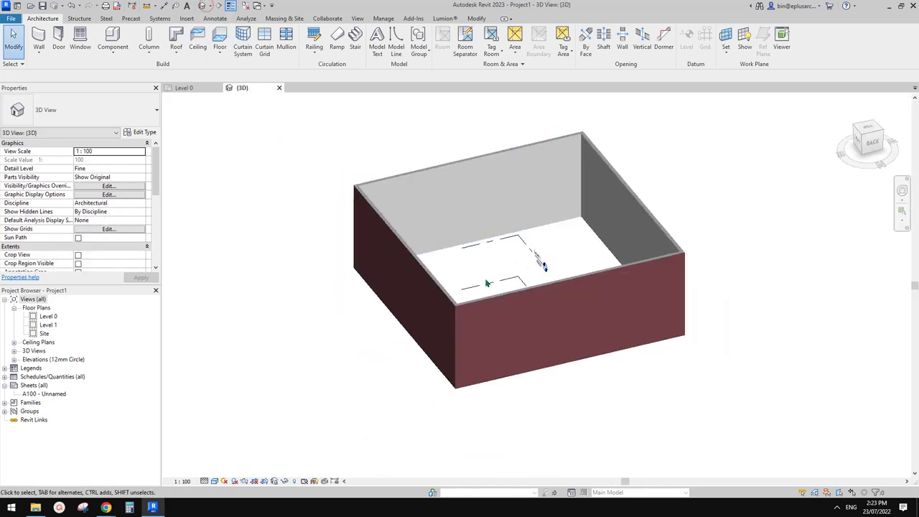
{"action": "middle_click_drag", "start_coordinate": [543, 264], "coordinate": [503, 186], "text": "shift"}
{"action": "left_click", "coordinate": [279, 88]}
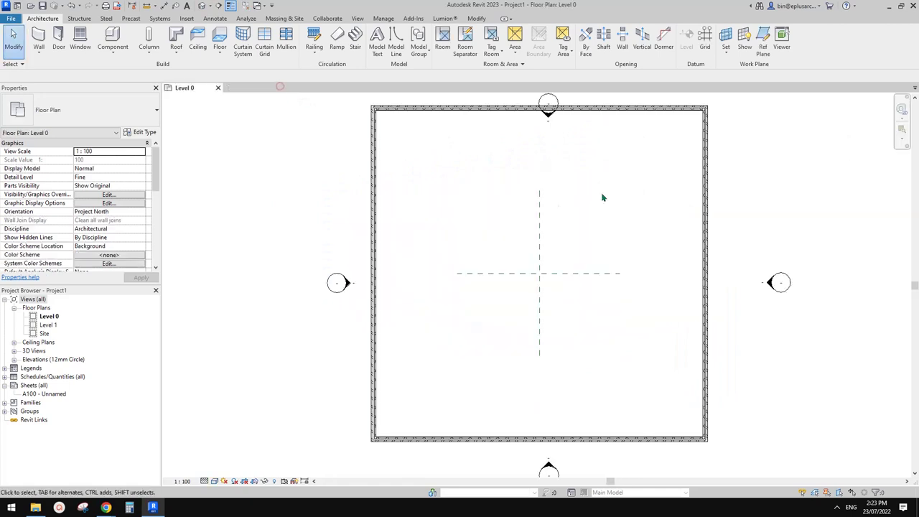
Start an in-place model in the Roofs family category, accepting the suggested name.
{"action": "scroll", "coordinate": [597, 201], "scroll_direction": "down", "scroll_amount": 3}
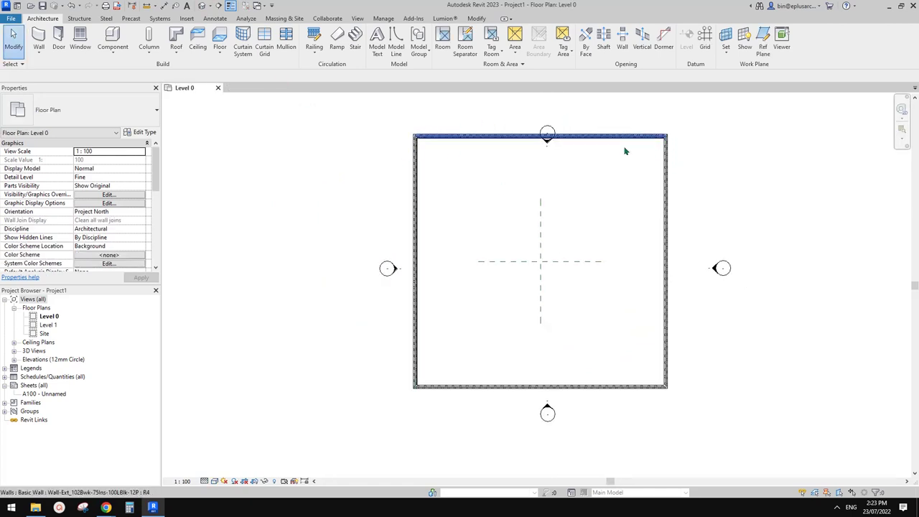
{"action": "left_click", "coordinate": [125, 56]}
{"action": "left_click", "coordinate": [131, 90]}
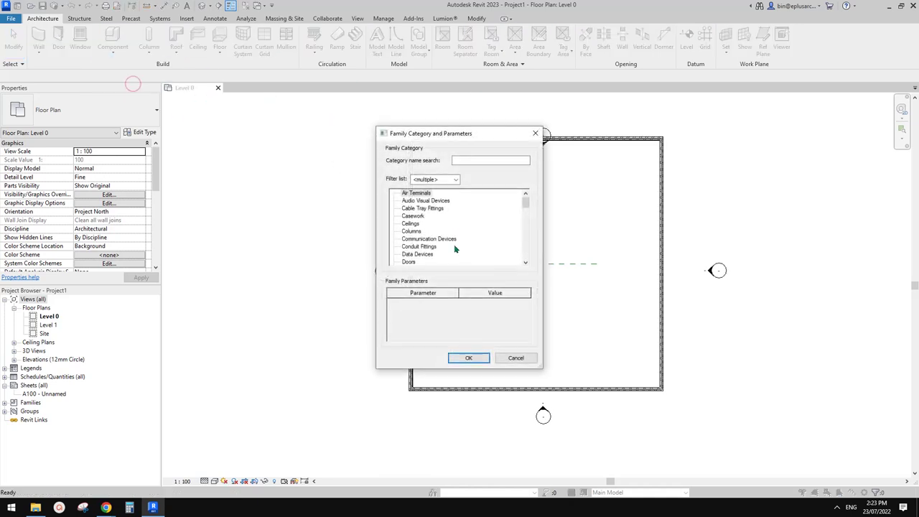
{"action": "left_click", "coordinate": [413, 223]}
{"action": "key", "text": "r"}
{"action": "scroll", "coordinate": [432, 246], "scroll_direction": "down", "scroll_amount": 1}
{"action": "left_click", "coordinate": [409, 254]}
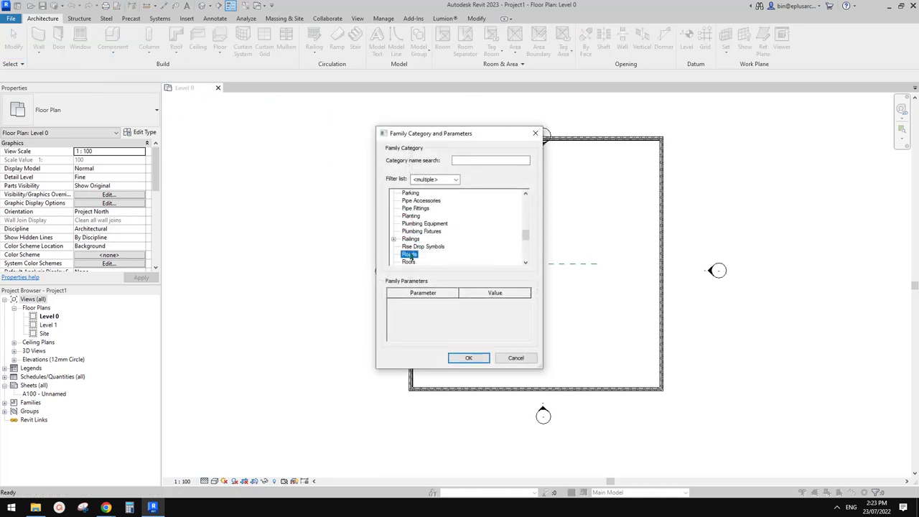
{"action": "scroll", "coordinate": [409, 252], "scroll_direction": "down", "scroll_amount": 1}
{"action": "left_click", "coordinate": [410, 248]}
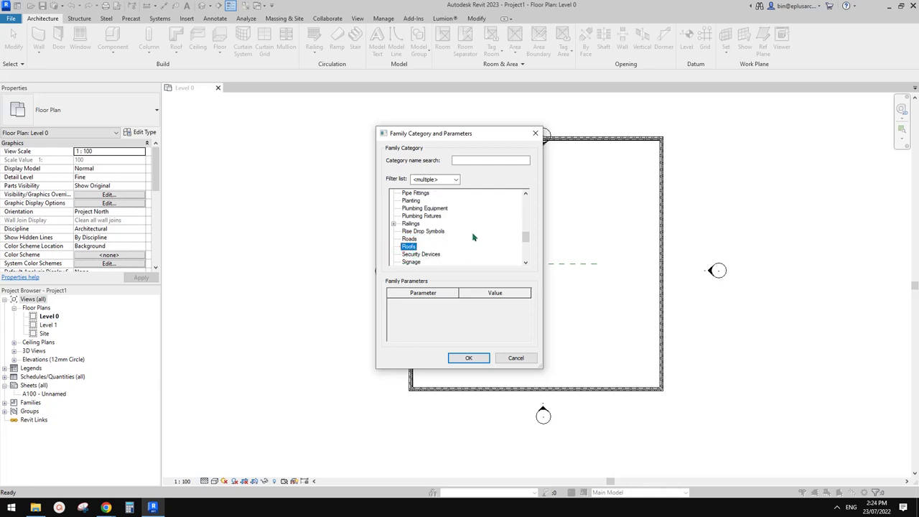
{"action": "left_click", "coordinate": [470, 358]}
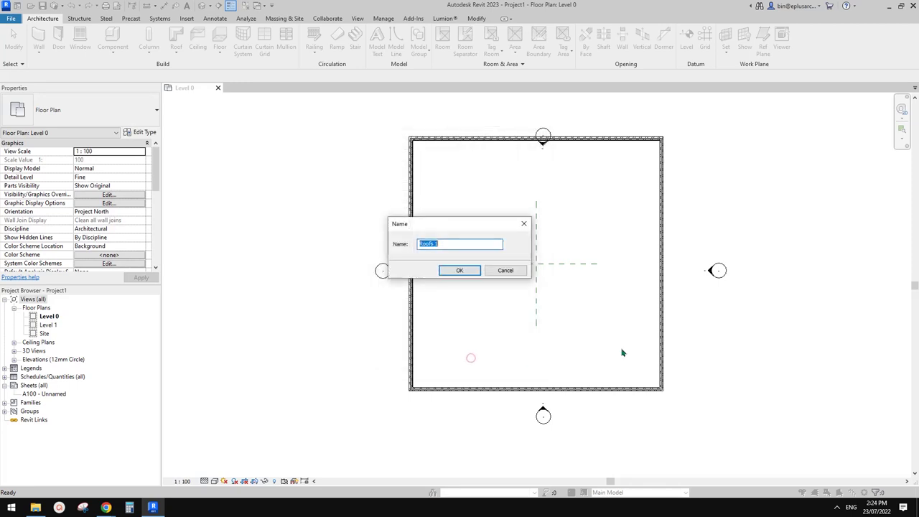
{"action": "left_click", "coordinate": [462, 270]}
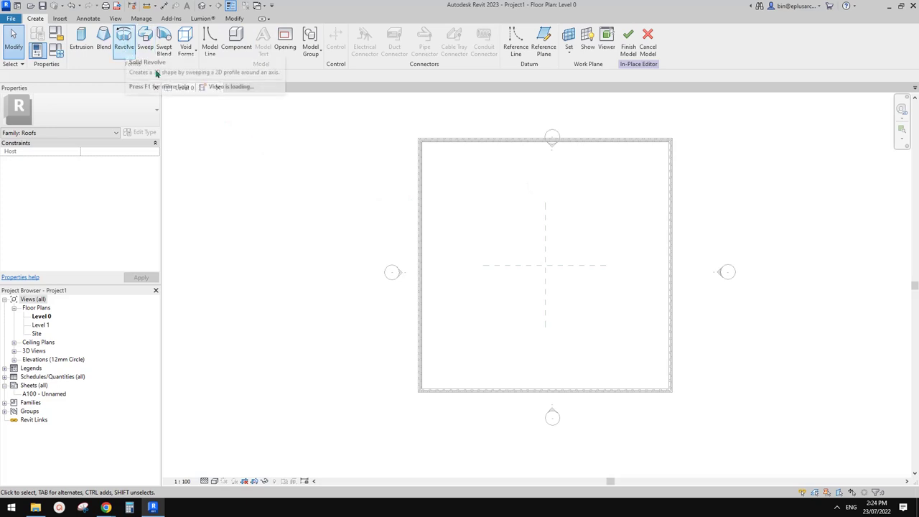
Start a solid Revolve, set its work plane to the horizontal reference plane, and open the South elevation for sketching.
{"action": "left_click", "coordinate": [124, 43]}
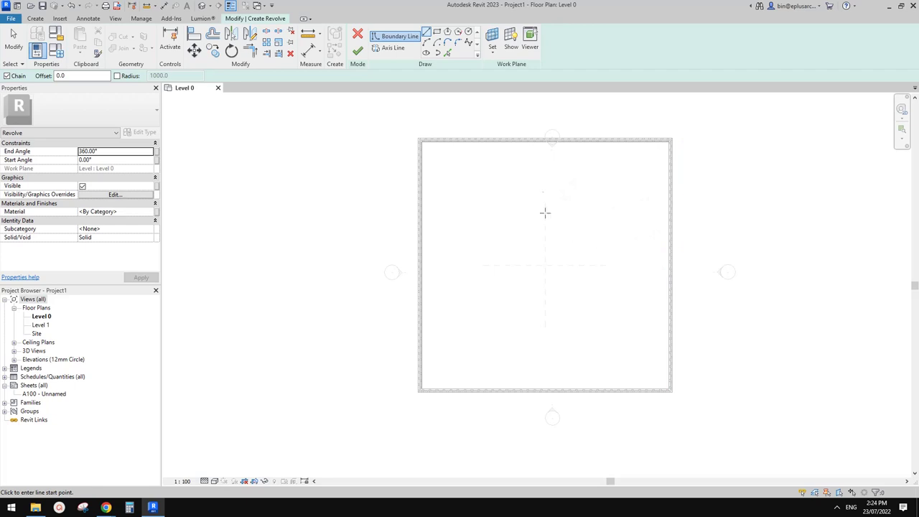
{"action": "left_click", "coordinate": [492, 40]}
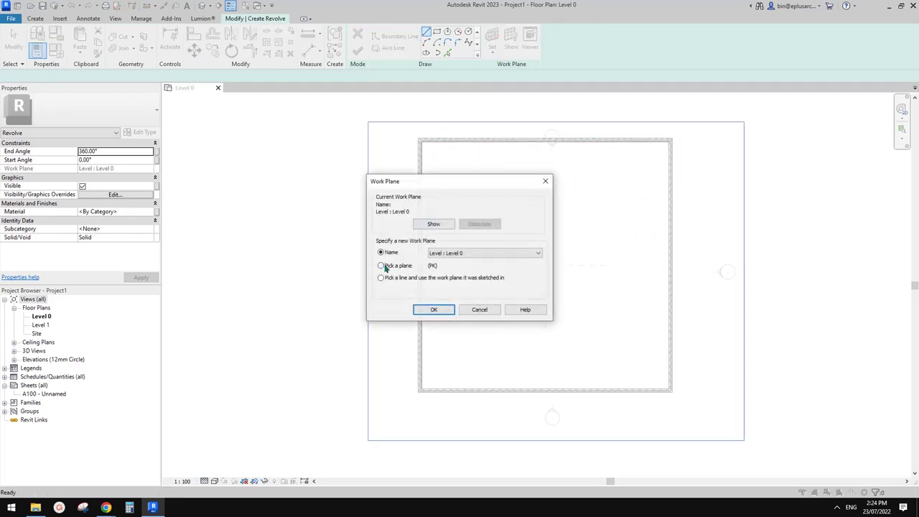
{"action": "left_click", "coordinate": [434, 309]}
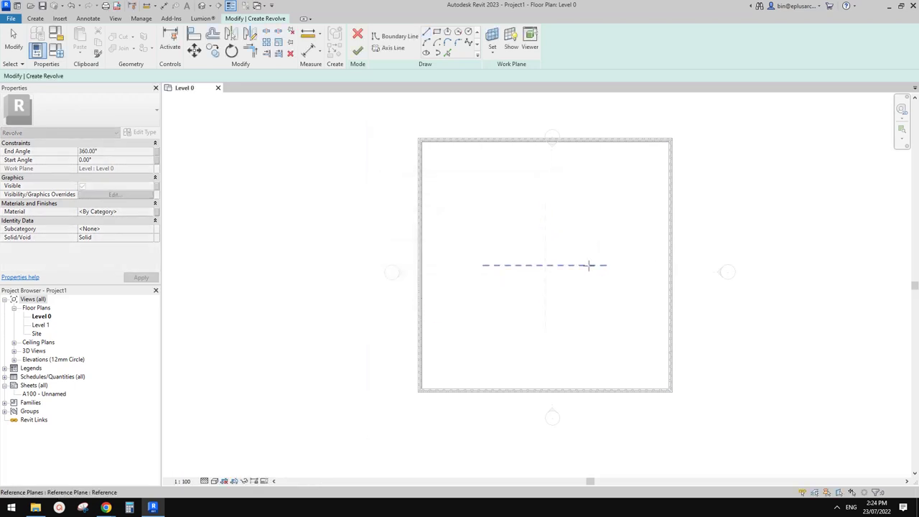
{"action": "left_click", "coordinate": [589, 265]}
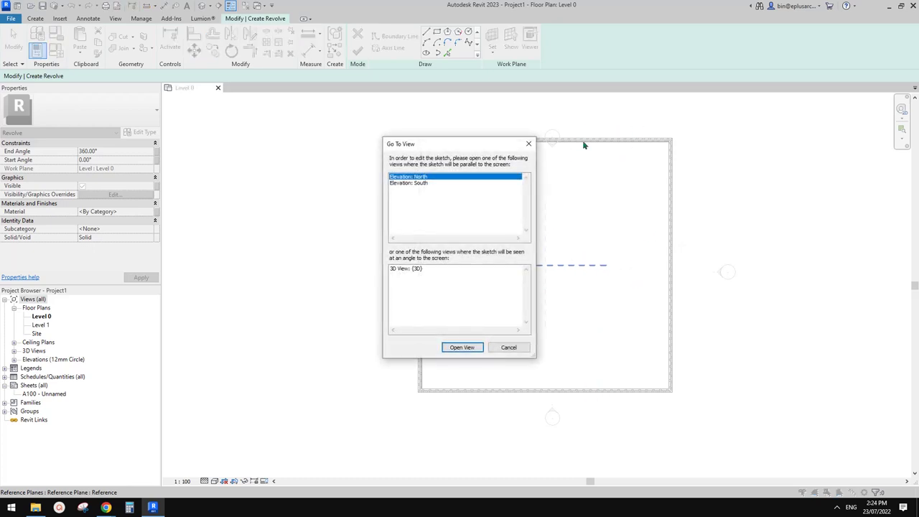
{"action": "left_click", "coordinate": [418, 183]}
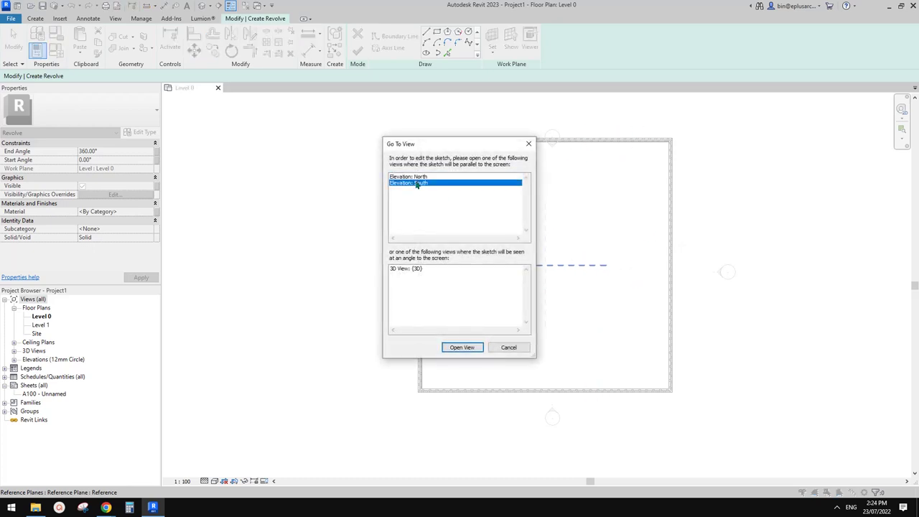
{"action": "left_click", "coordinate": [459, 348]}
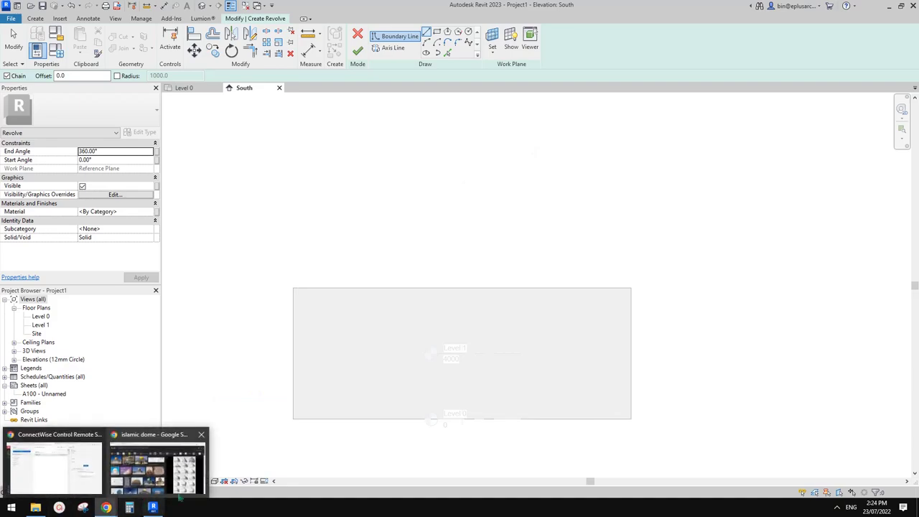
Examine the "islamic dome" image results in Chrome for a profile shape, and return to the South elevation in Revit.
{"action": "left_click", "coordinate": [160, 467]}
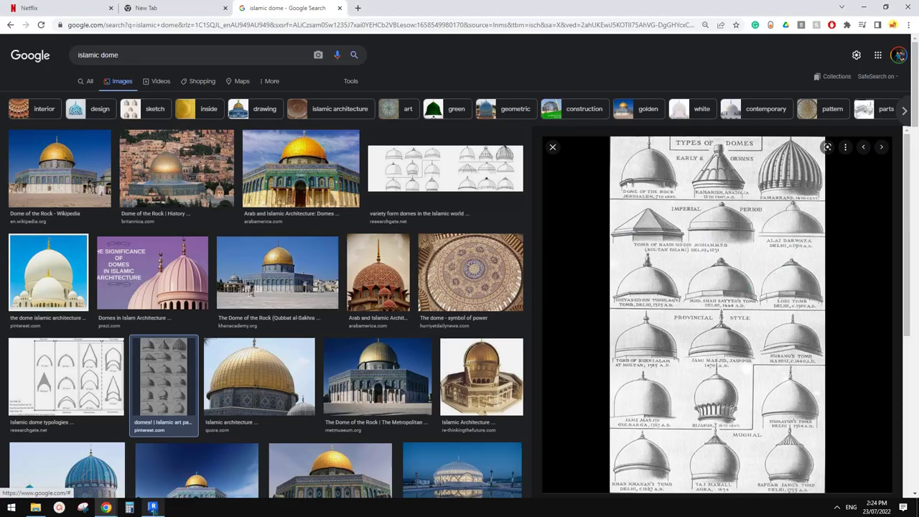
{"action": "left_click", "coordinate": [152, 508]}
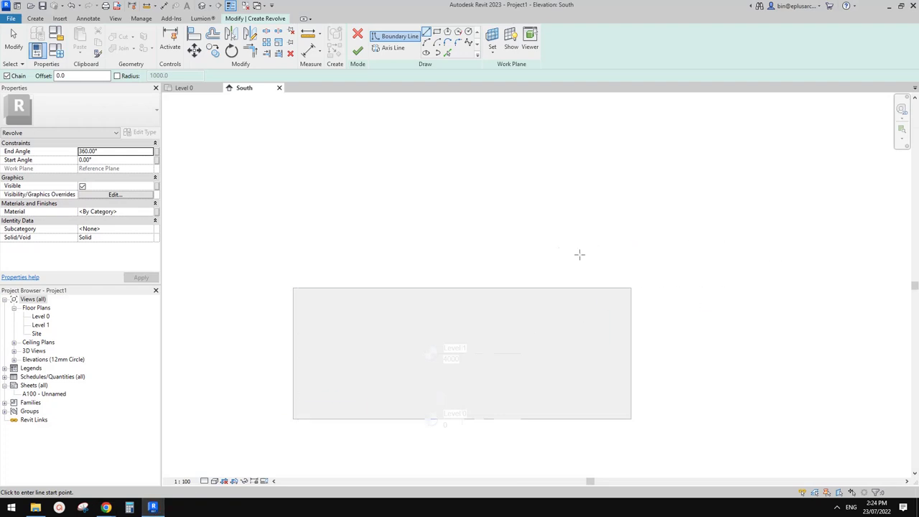
{"action": "middle_click_drag", "start_coordinate": [553, 201], "coordinate": [550, 289]}
{"action": "scroll", "coordinate": [507, 229], "scroll_direction": "down", "scroll_amount": 2}
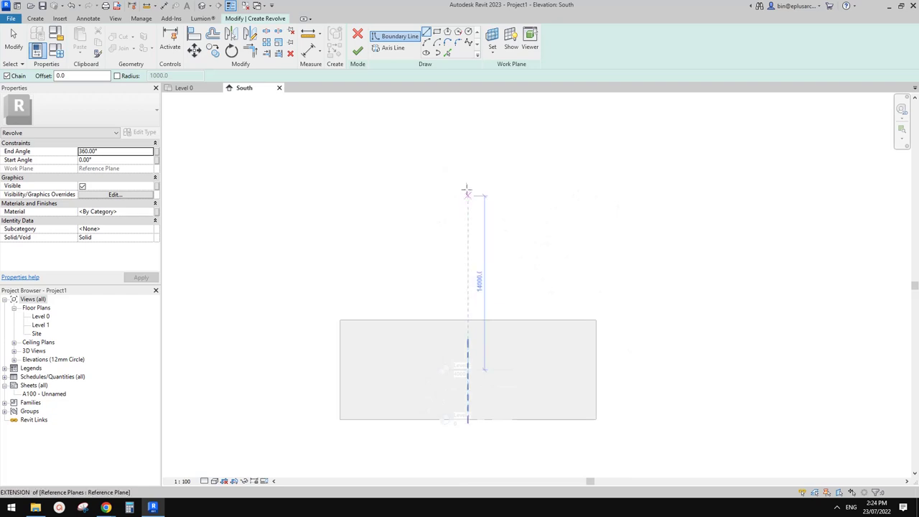
{"action": "scroll", "coordinate": [488, 233], "scroll_direction": "up", "scroll_amount": 2}
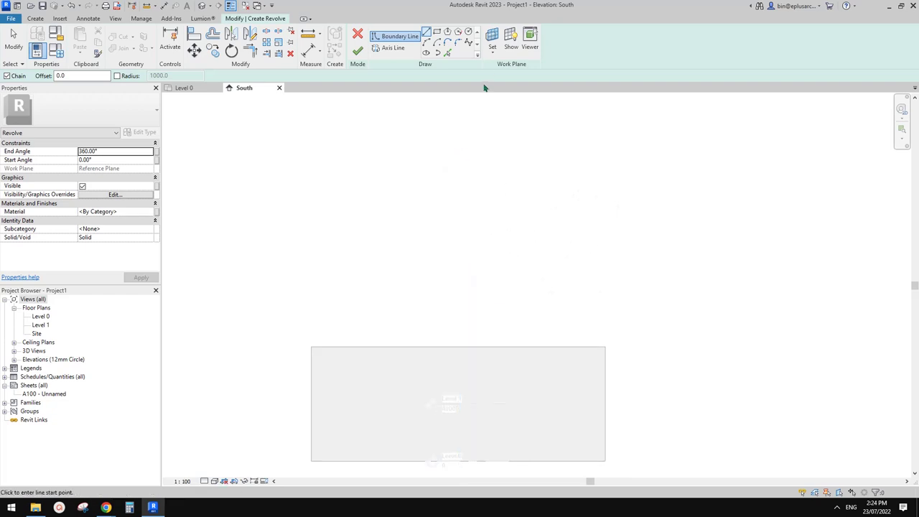
Recheck the dome images in Chrome, and draw a four-point boundary spline in Revit from the wall's upper right corner to an apex on the centre axis.
{"action": "left_click", "coordinate": [468, 45]}
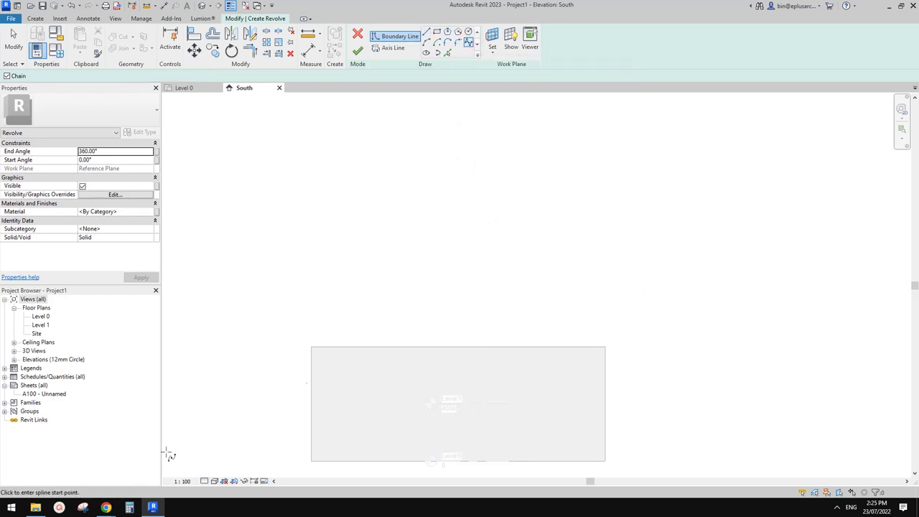
{"action": "mouse_move", "coordinate": [106, 507]}
{"action": "left_click", "coordinate": [204, 477]}
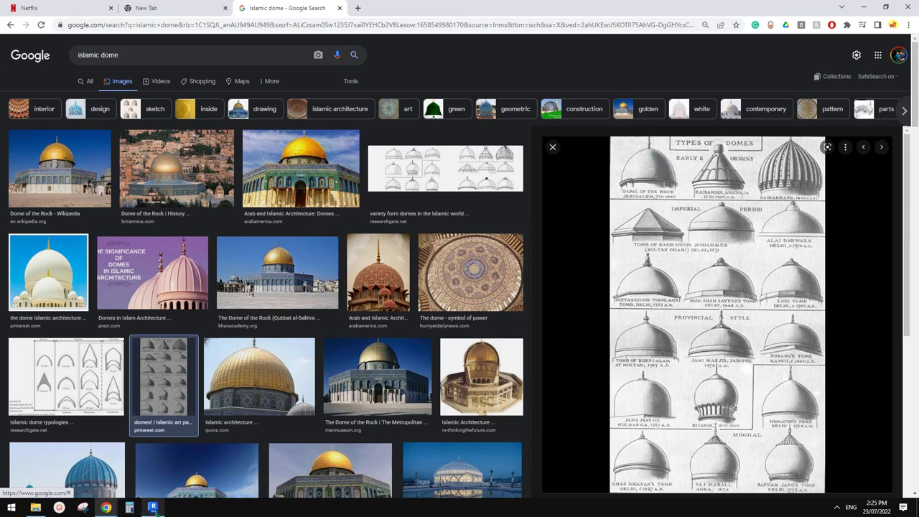
{"action": "left_click", "coordinate": [152, 508]}
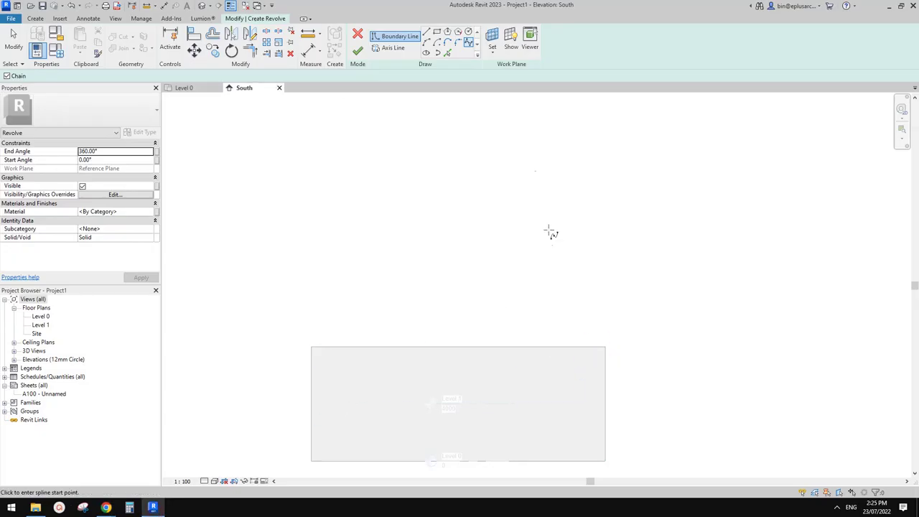
{"action": "middle_click_drag", "start_coordinate": [550, 230], "coordinate": [545, 245]}
{"action": "left_click", "coordinate": [601, 363]}
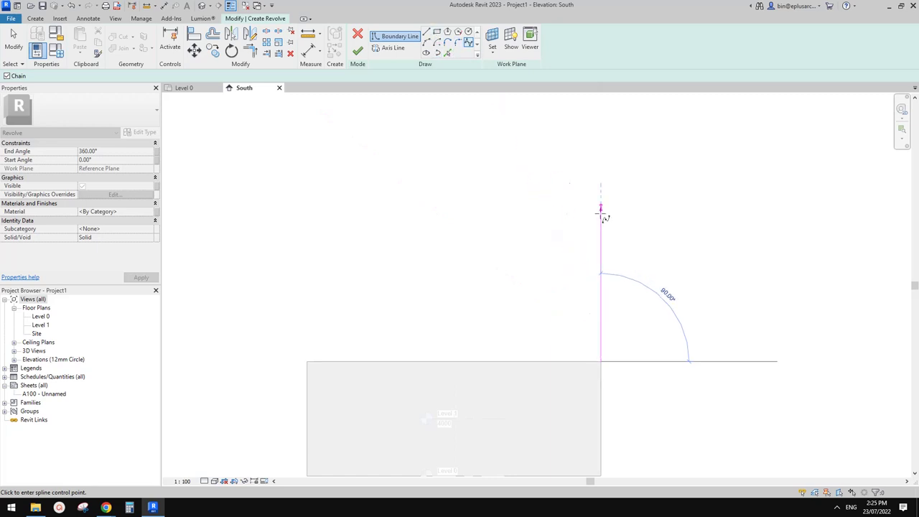
{"action": "left_click", "coordinate": [603, 361]}
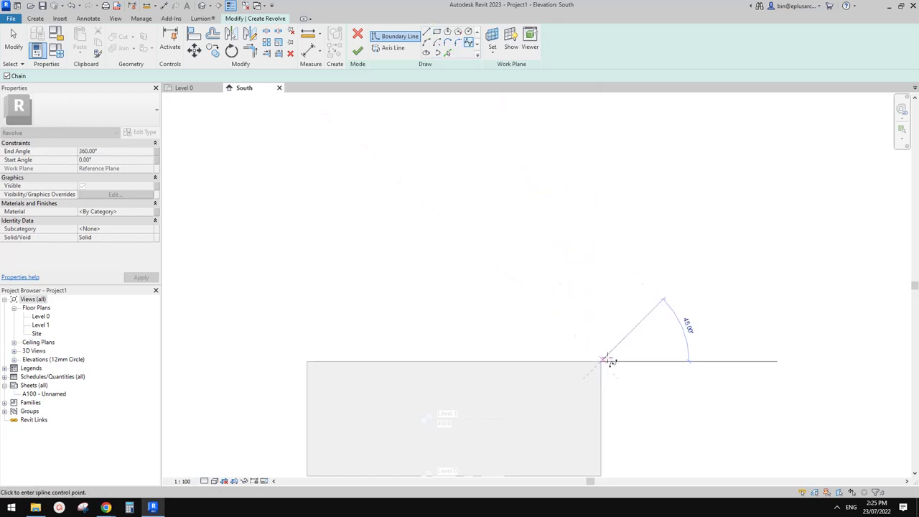
{"action": "left_click", "coordinate": [602, 253]}
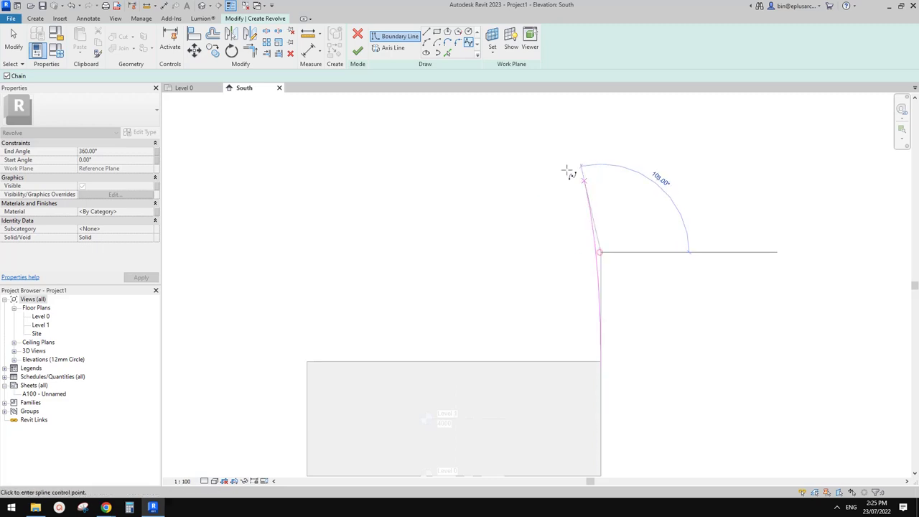
{"action": "left_click", "coordinate": [497, 157]}
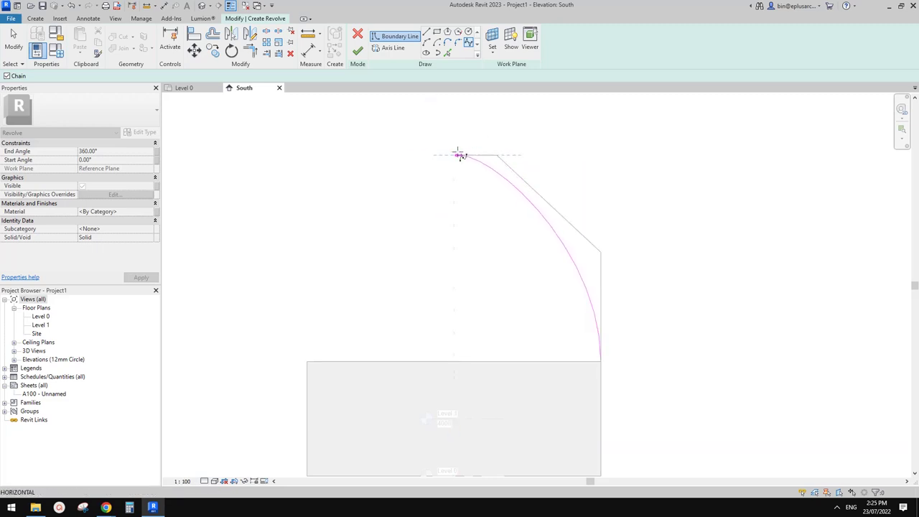
{"action": "left_click", "coordinate": [457, 155]}
{"action": "key", "text": "Escape"}
{"action": "key", "text": "Escape"}
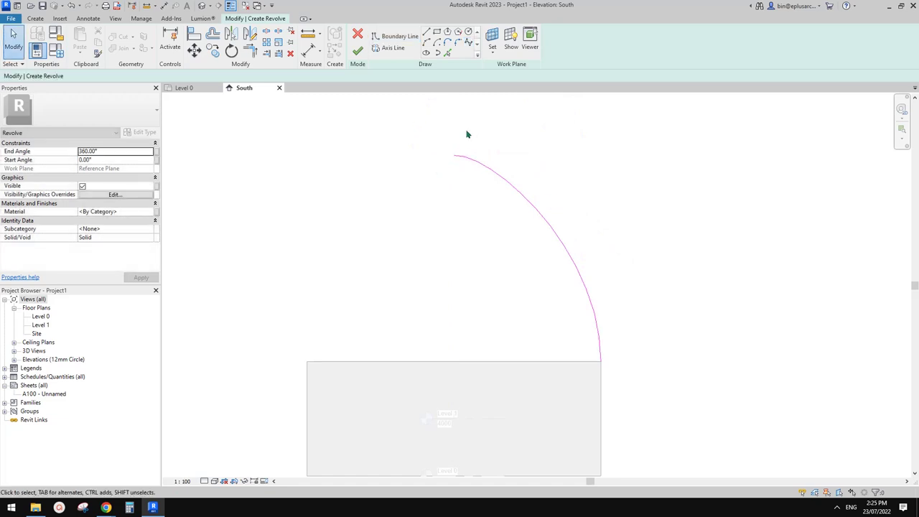
Reshape the dome spline by shifting its two middle control points outward and upward, keeping the lower one directly above the wall corner.
{"action": "middle_click_drag", "start_coordinate": [544, 236], "coordinate": [556, 250]}
{"action": "left_click", "coordinate": [542, 219]}
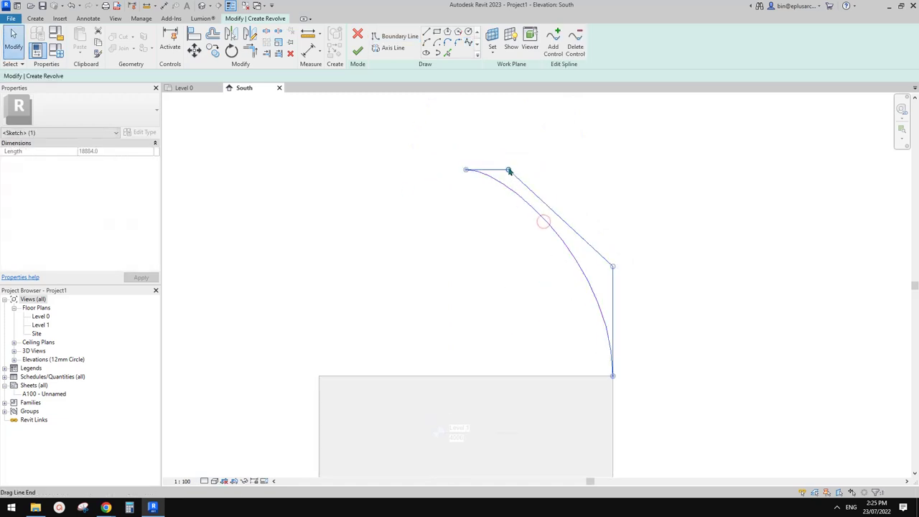
{"action": "left_click_drag", "start_coordinate": [508, 168], "coordinate": [558, 170]}
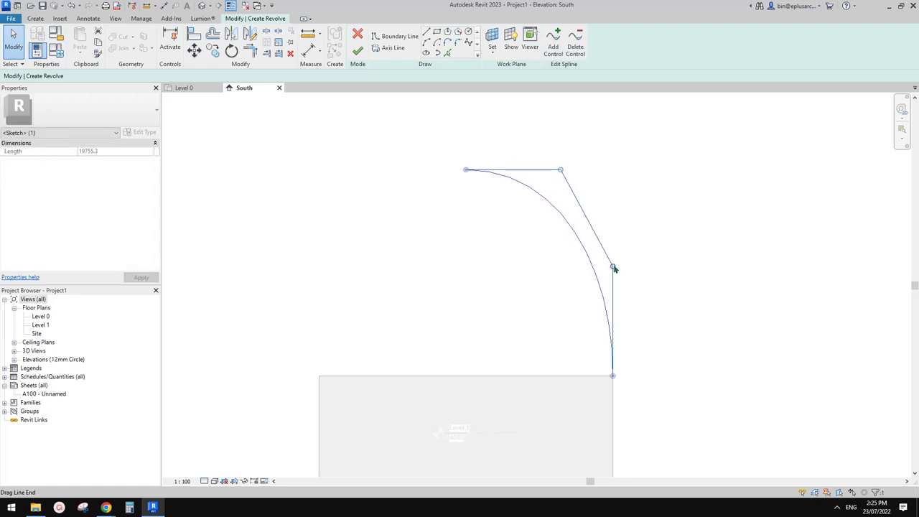
{"action": "left_click_drag", "start_coordinate": [614, 267], "coordinate": [613, 231]}
{"action": "left_click_drag", "start_coordinate": [562, 171], "coordinate": [580, 170]}
{"action": "left_click_drag", "start_coordinate": [615, 232], "coordinate": [614, 300]}
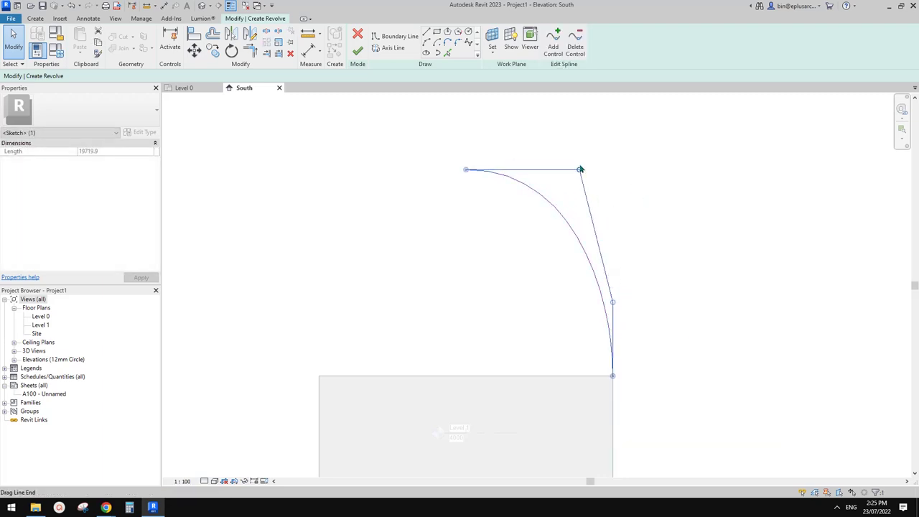
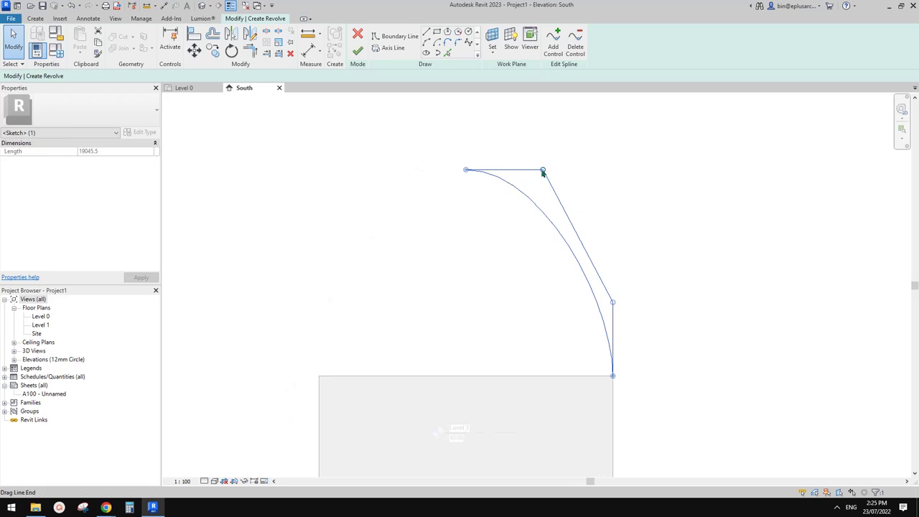
{"action": "mouse_move", "coordinate": [543, 170]}
{"action": "left_mouse_down"}
{"action": "mouse_move", "coordinate": [576, 170]}
{"action": "mouse_move", "coordinate": [529, 171]}
{"action": "left_mouse_up"}
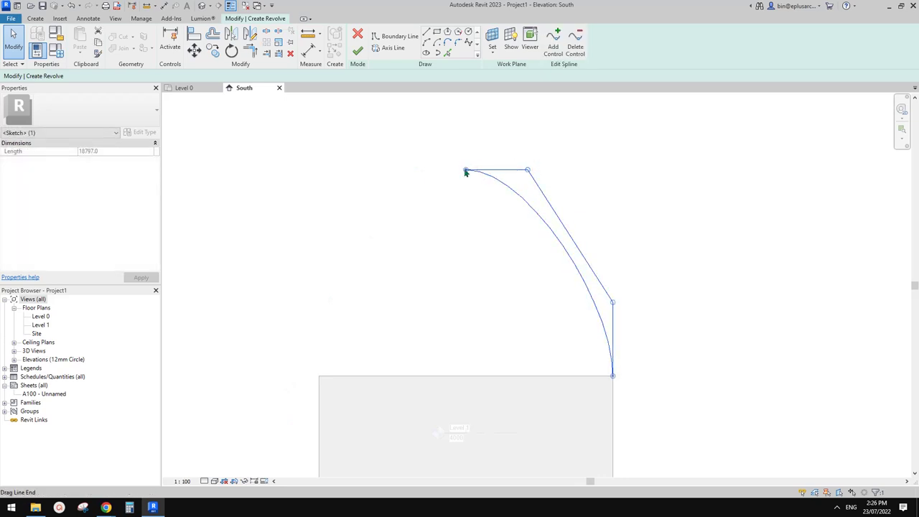
{"action": "mouse_move", "coordinate": [528, 170]}
{"action": "left_mouse_down"}
{"action": "mouse_move", "coordinate": [490, 170]}
{"action": "mouse_move", "coordinate": [544, 170]}
{"action": "left_mouse_up"}
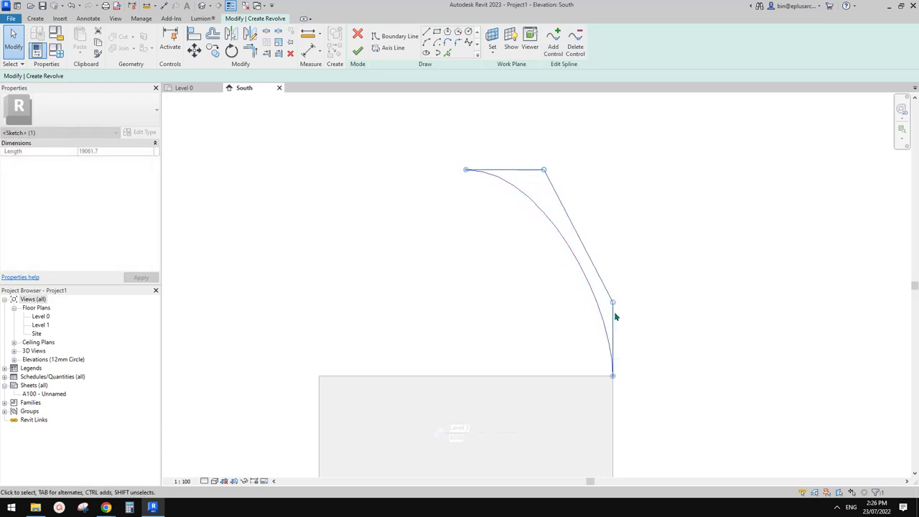
{"action": "left_click_drag", "start_coordinate": [613, 302], "coordinate": [613, 291]}
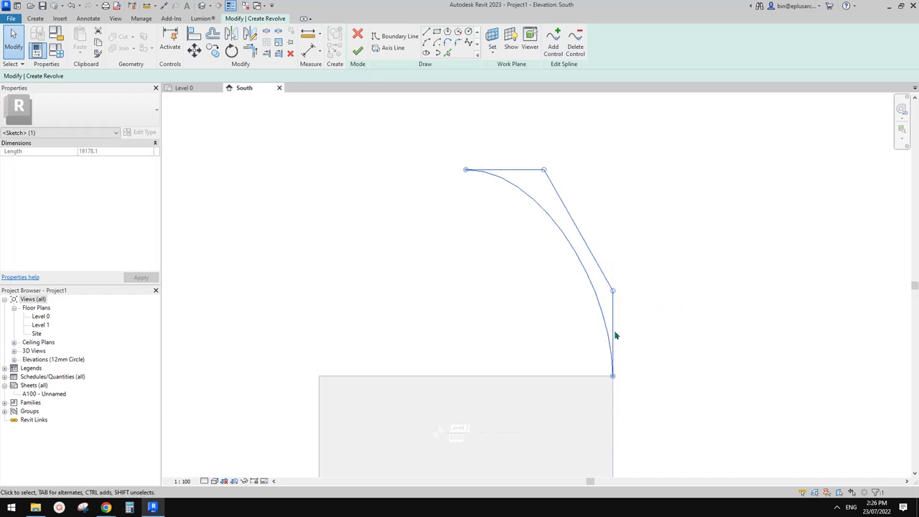
{"action": "mouse_move", "coordinate": [613, 291]}
{"action": "left_mouse_down"}
{"action": "mouse_move", "coordinate": [612, 312]}
{"action": "mouse_move", "coordinate": [714, 266]}
{"action": "mouse_move", "coordinate": [664, 277]}
{"action": "mouse_move", "coordinate": [683, 285]}
{"action": "mouse_move", "coordinate": [669, 278]}
{"action": "left_mouse_up"}
{"action": "left_click_drag", "start_coordinate": [544, 169], "coordinate": [545, 166]}
{"action": "left_click_drag", "start_coordinate": [671, 273], "coordinate": [612, 277]}
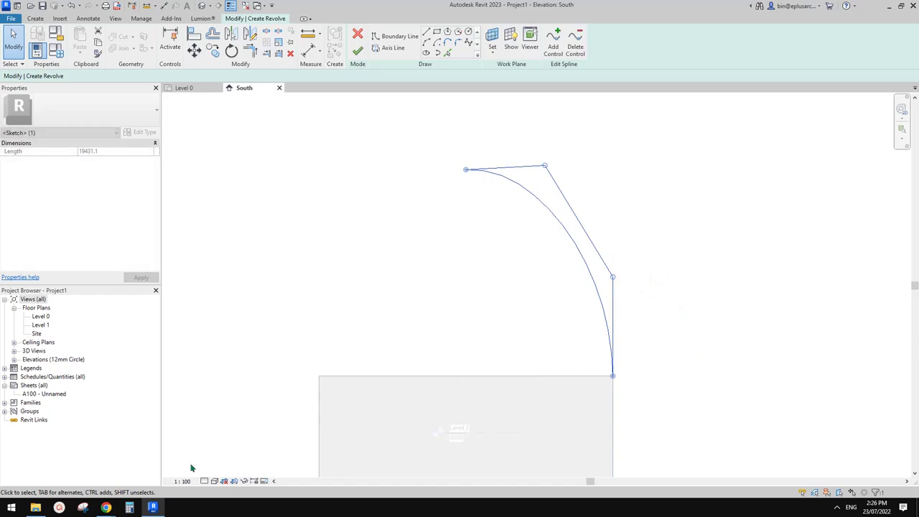
Compare the curve with the dome images in Chrome, and level the spline's upper control point with the apex in Revit.
{"action": "mouse_move", "coordinate": [105, 508]}
{"action": "left_click", "coordinate": [191, 487]}
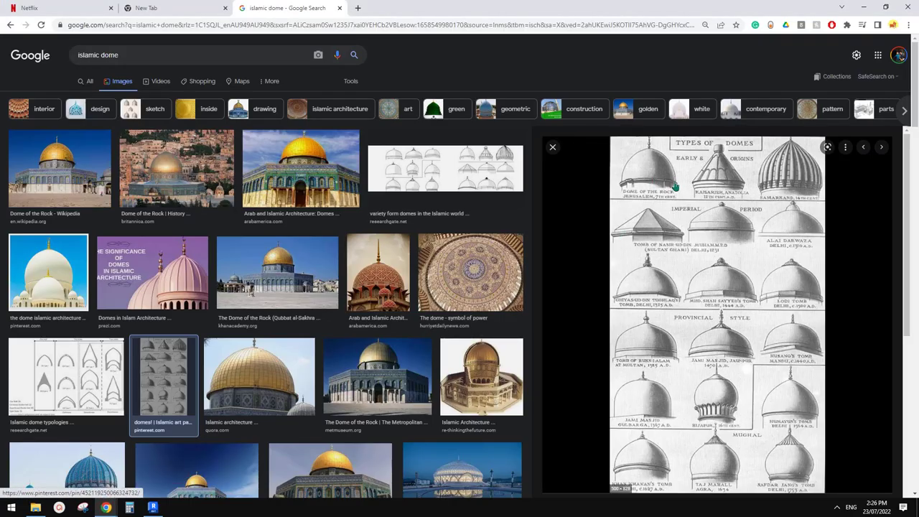
{"action": "left_click", "coordinate": [152, 508]}
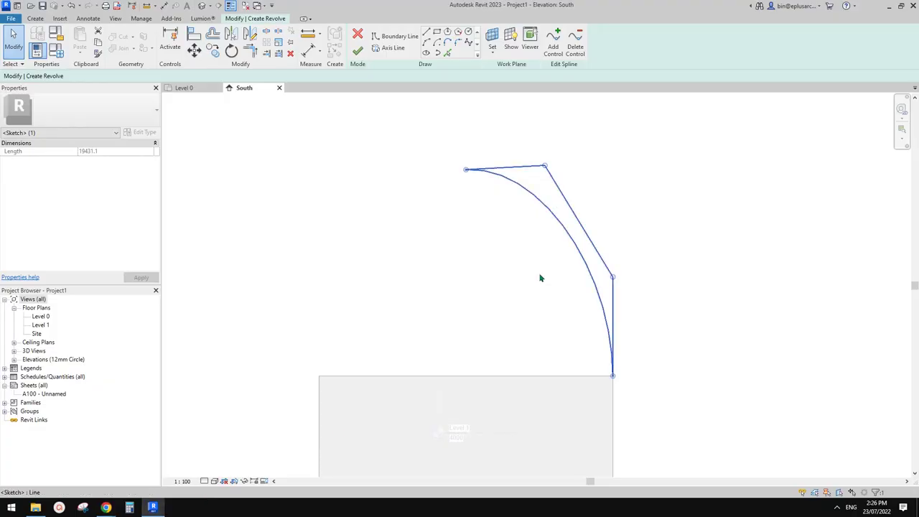
{"action": "left_click_drag", "start_coordinate": [548, 164], "coordinate": [547, 171]}
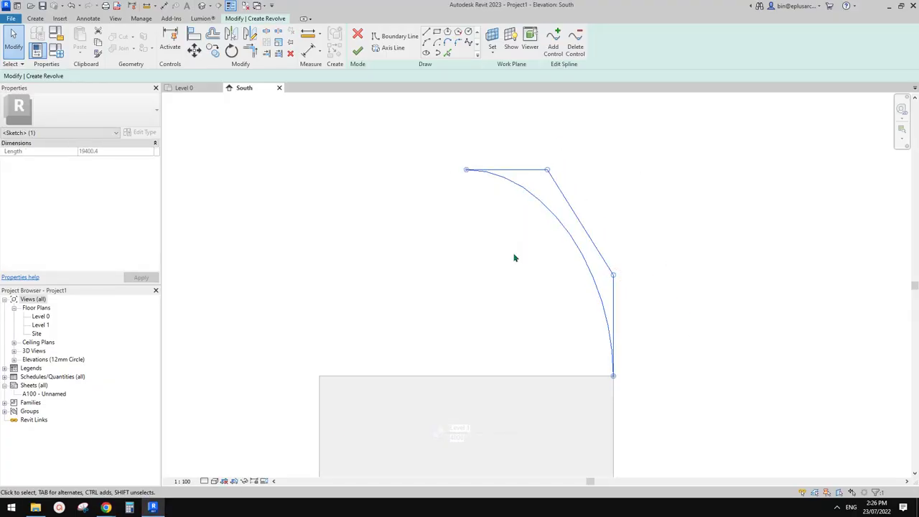
{"action": "left_click", "coordinate": [517, 232]}
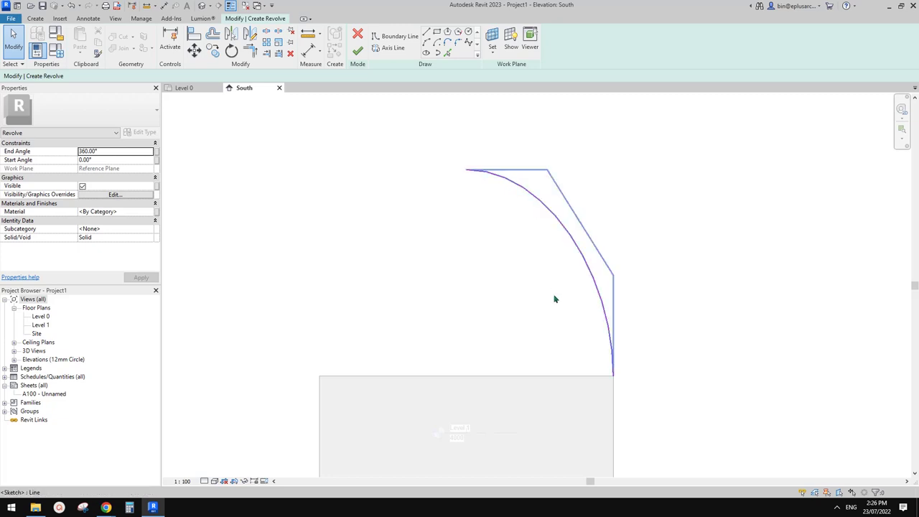
Try to offset a copy of the dome spline inward by 200 mm.
{"action": "key", "text": "o"}
{"action": "key", "text": "f"}
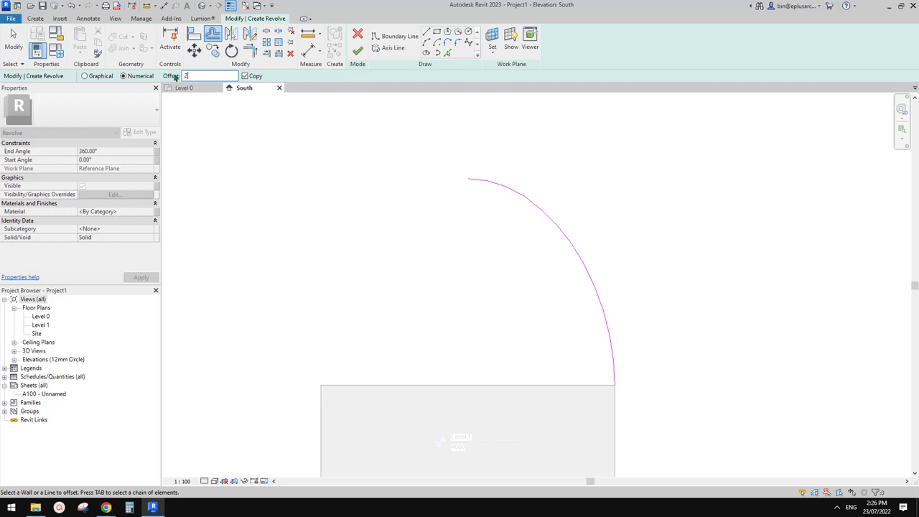
{"action": "type", "text": "200"}
{"action": "left_click", "coordinate": [371, 235]}
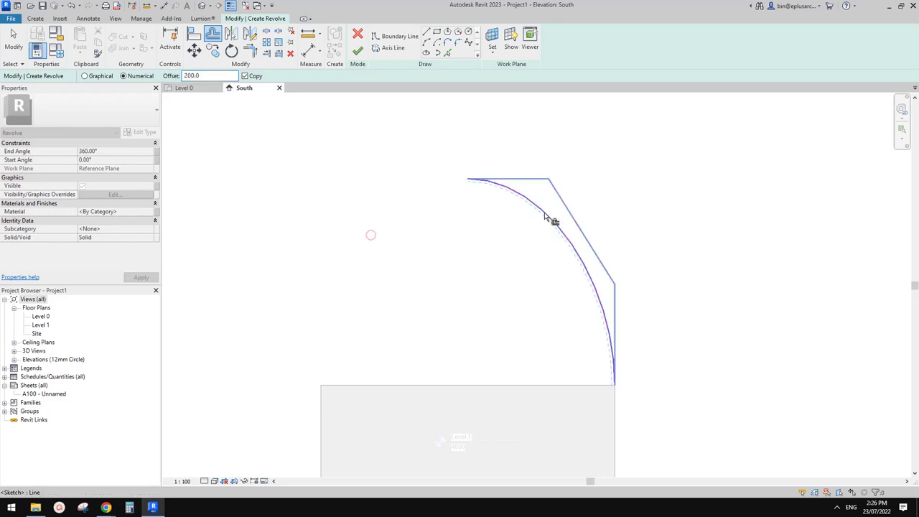
{"action": "left_click", "coordinate": [544, 217]}
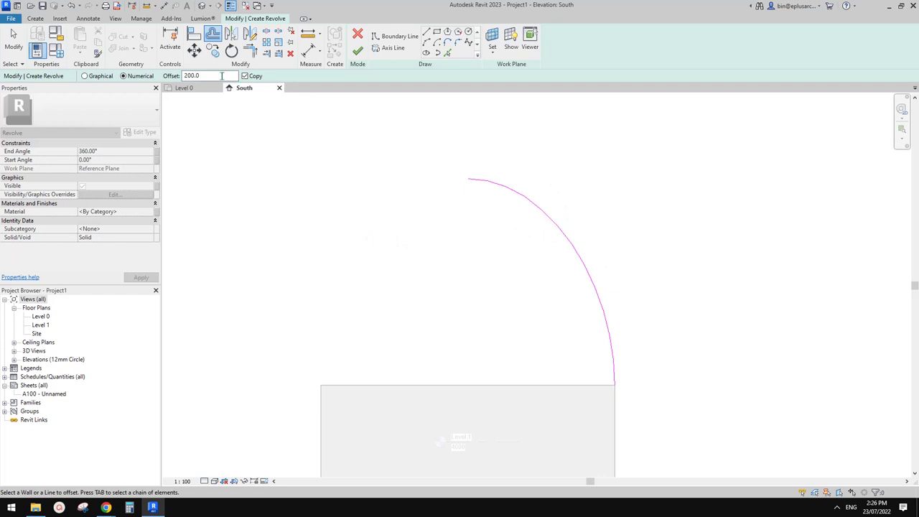
Set the offset distance to 400 mm and copy the dome spline towards the inside of the dome.
{"action": "left_click_drag", "start_coordinate": [208, 76], "coordinate": [153, 69]}
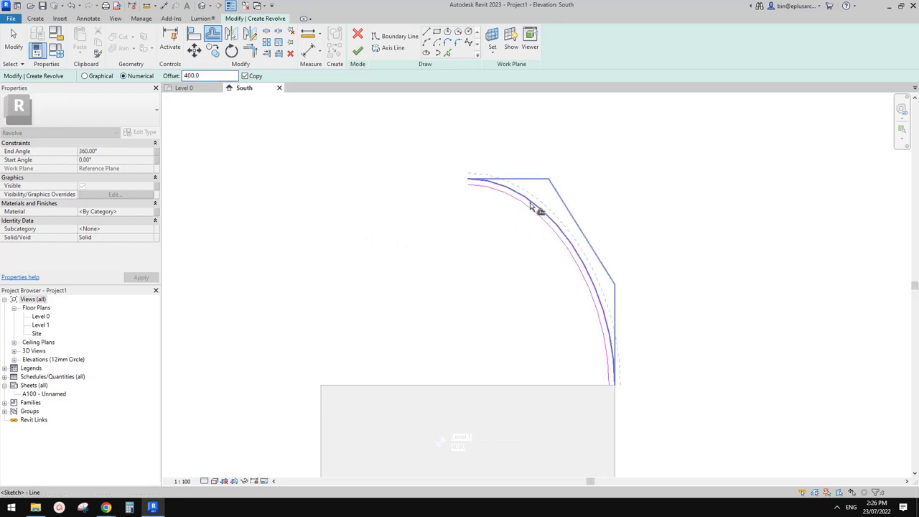
{"action": "left_click", "coordinate": [537, 228]}
{"action": "left_click", "coordinate": [401, 36]}
{"action": "scroll", "coordinate": [568, 263], "scroll_direction": "up", "scroll_amount": 2}
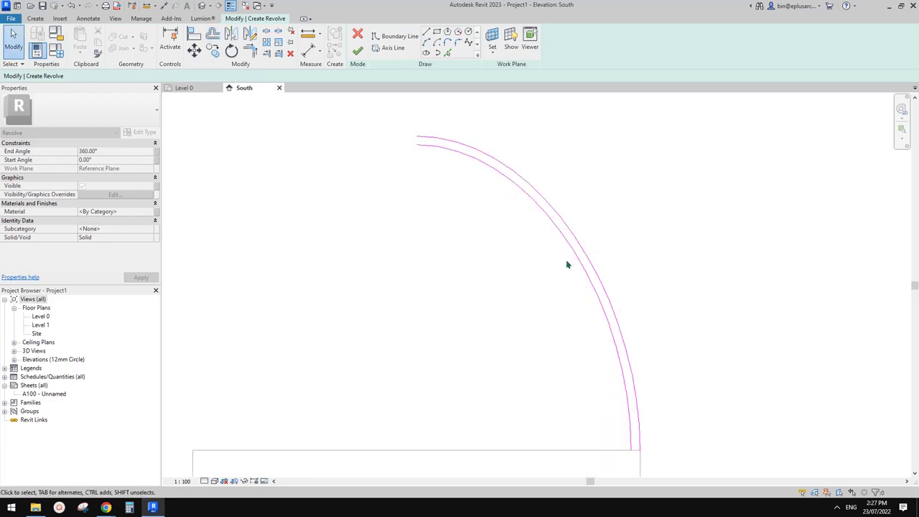
Examine the inner offset curve and the grips available for editing it.
{"action": "left_click", "coordinate": [570, 246]}
{"action": "key", "text": "Escape"}
{"action": "middle_click_drag", "start_coordinate": [538, 267], "coordinate": [561, 260]}
{"action": "key", "text": "Escape"}
{"action": "left_click", "coordinate": [572, 212]}
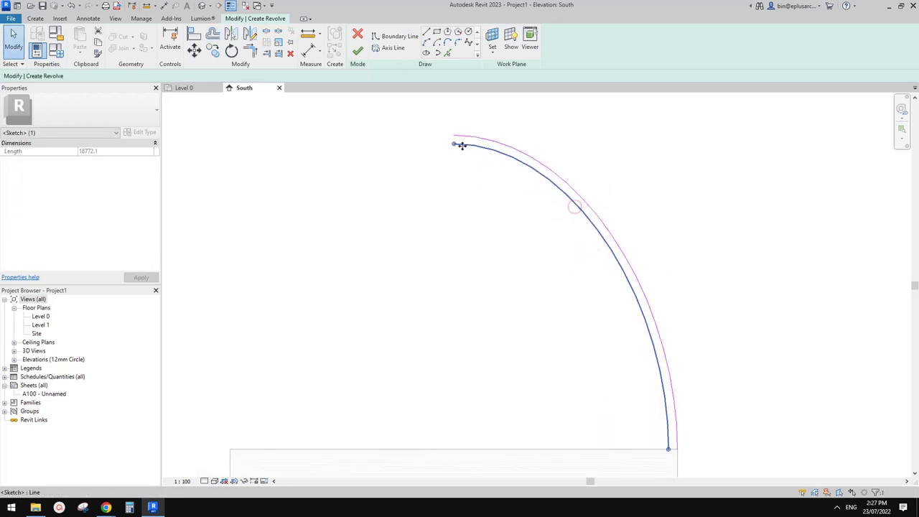
{"action": "left_click", "coordinate": [607, 243]}
{"action": "left_click", "coordinate": [560, 203]}
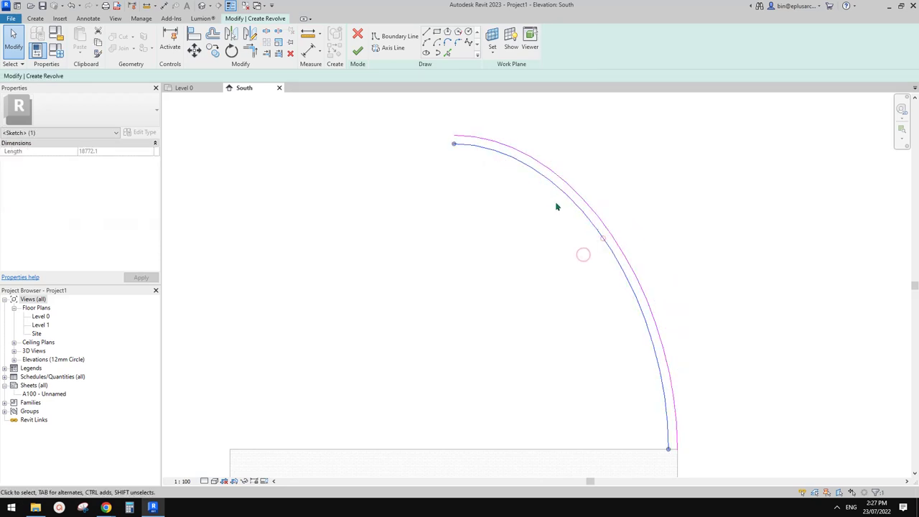
{"action": "scroll", "coordinate": [462, 151], "scroll_direction": "up", "scroll_amount": 1}
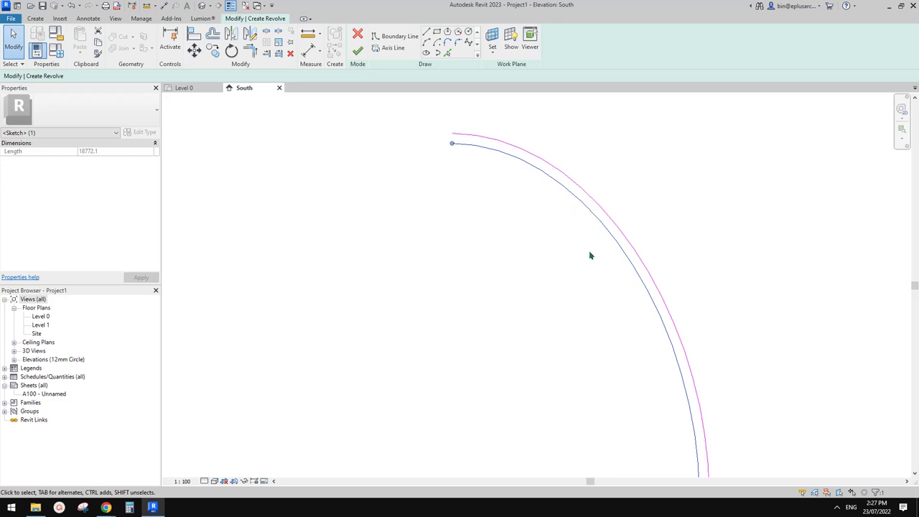
{"action": "scroll", "coordinate": [619, 327], "scroll_direction": "down", "scroll_amount": 1}
{"action": "middle_click_drag", "start_coordinate": [620, 329], "coordinate": [601, 277]}
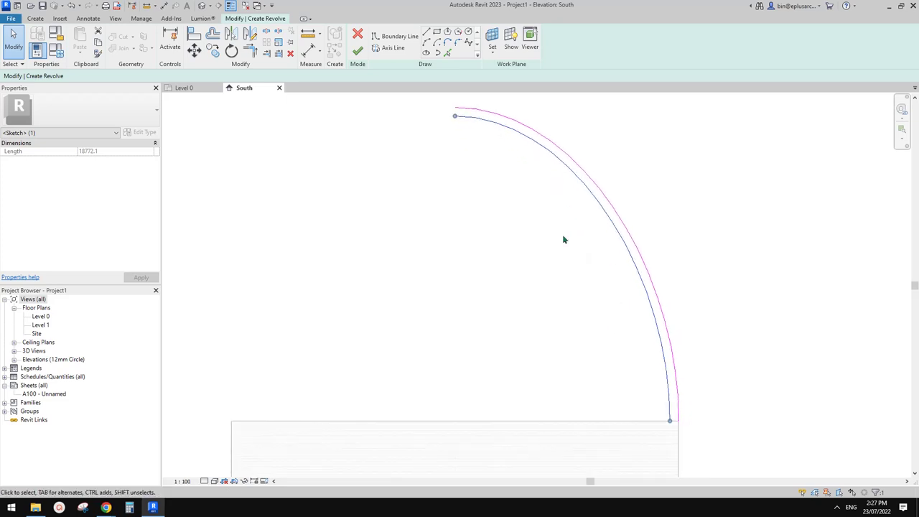
Try to reshape the inner offset curve by moving its upper end down towards the wall corner, and undo it.
{"action": "left_click_drag", "start_coordinate": [456, 116], "coordinate": [503, 198]}
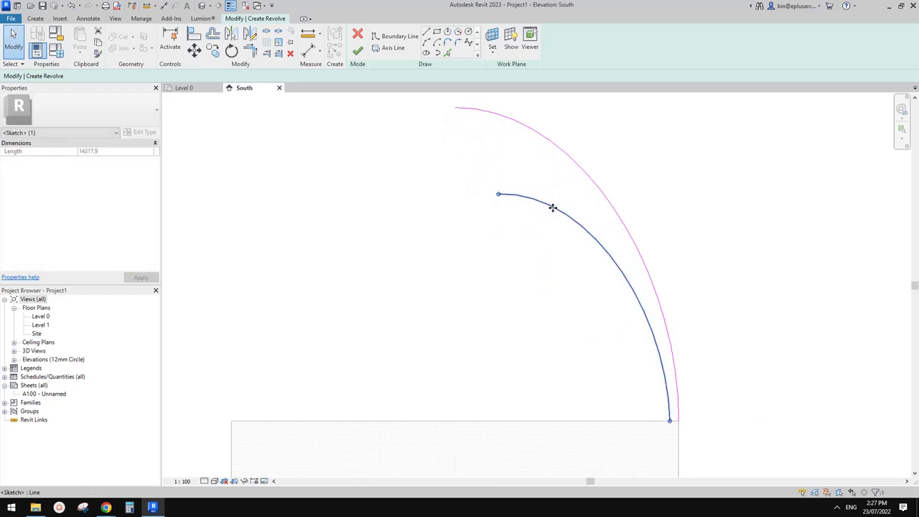
{"action": "left_click", "coordinate": [560, 209]}
{"action": "middle_click_drag", "start_coordinate": [560, 209], "coordinate": [538, 252]}
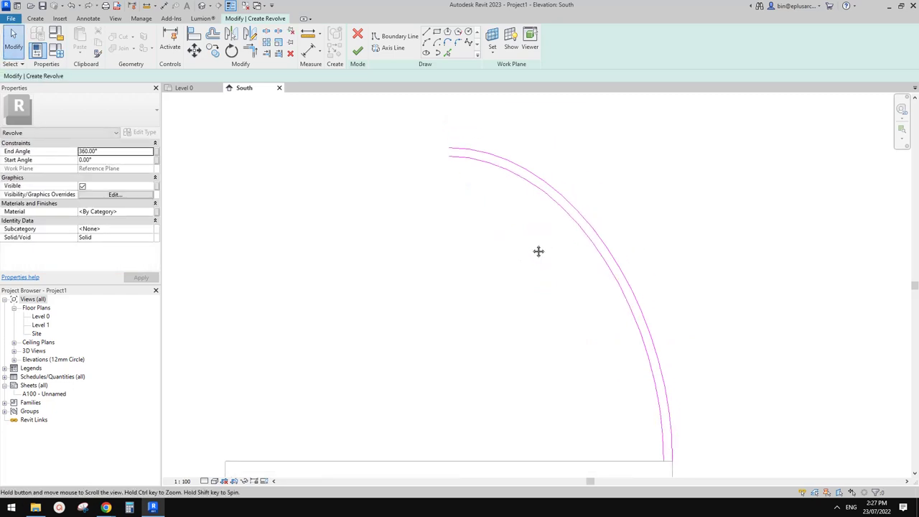
Compare the control points of the outer dome spline with the end grips of the inner offset curve.
{"action": "left_click", "coordinate": [594, 230]}
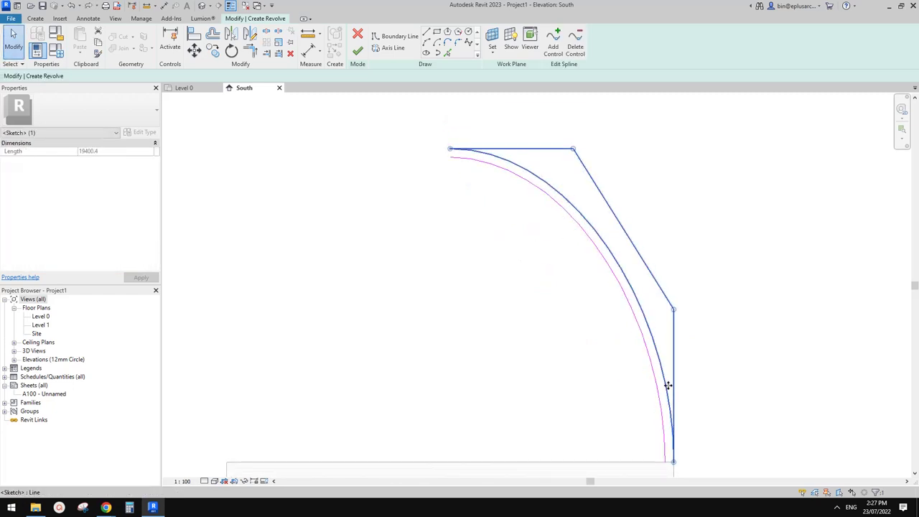
{"action": "left_click", "coordinate": [555, 213]}
{"action": "left_click", "coordinate": [554, 201]}
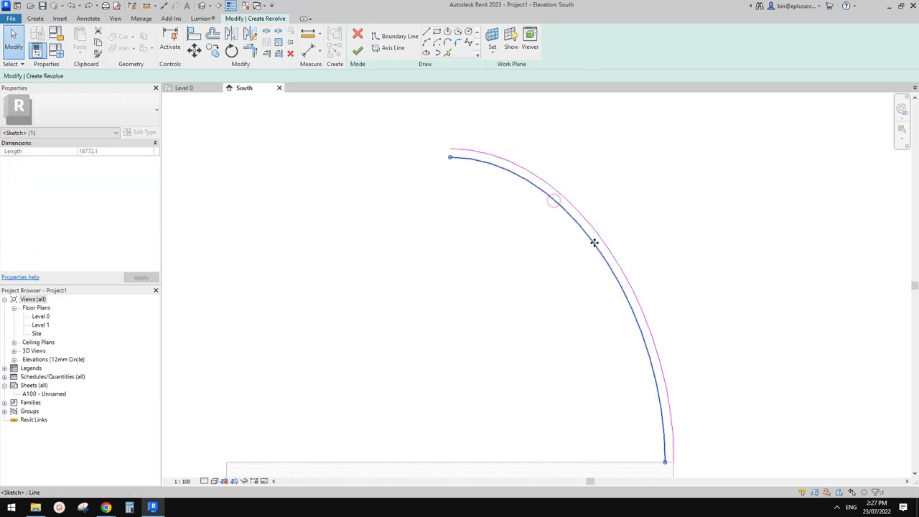
{"action": "scroll", "coordinate": [566, 218], "scroll_direction": "up", "scroll_amount": 1}
{"action": "scroll", "coordinate": [524, 245], "scroll_direction": "down", "scroll_amount": 2}
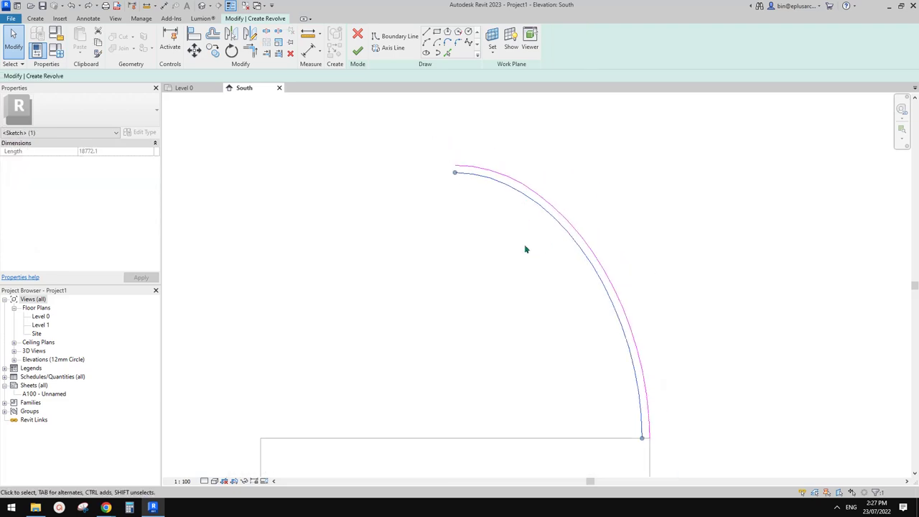
{"action": "scroll", "coordinate": [523, 245], "scroll_direction": "up", "scroll_amount": 1}
{"action": "left_click", "coordinate": [504, 195]}
Close the dome profile with straight boundary lines joining the two curves at the apex and at the wall top.
{"action": "middle_click_drag", "start_coordinate": [463, 145], "coordinate": [470, 158]}
{"action": "left_click", "coordinate": [426, 33]}
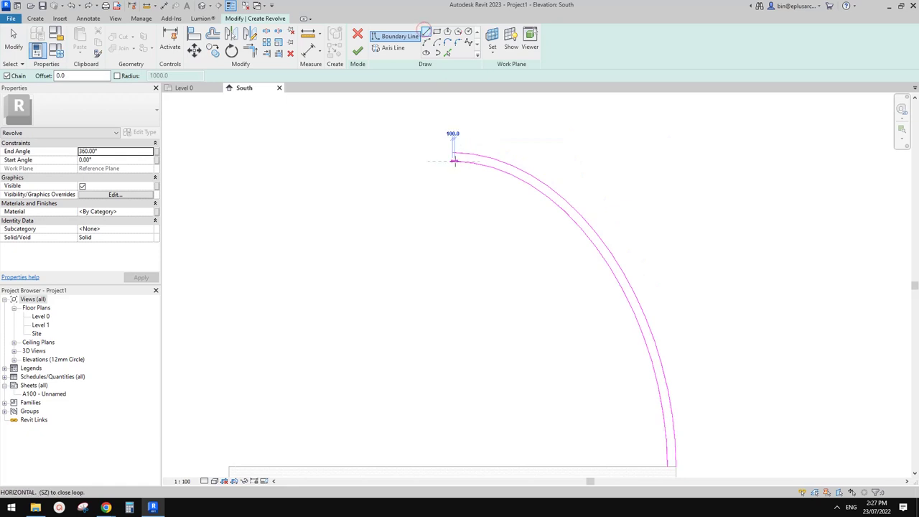
{"action": "middle_click_drag", "start_coordinate": [587, 264], "coordinate": [563, 183]}
{"action": "key", "text": "Escape"}
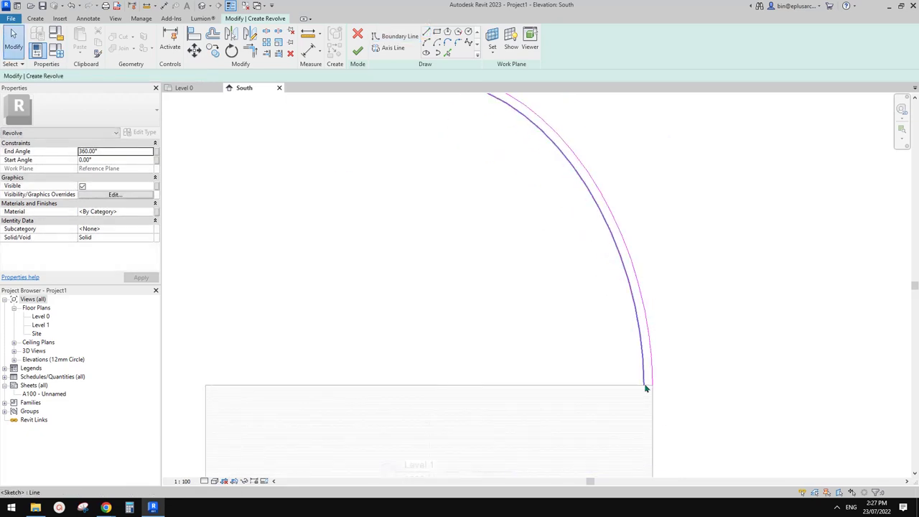
{"action": "key", "text": "s"}
{"action": "left_click", "coordinate": [426, 34]}
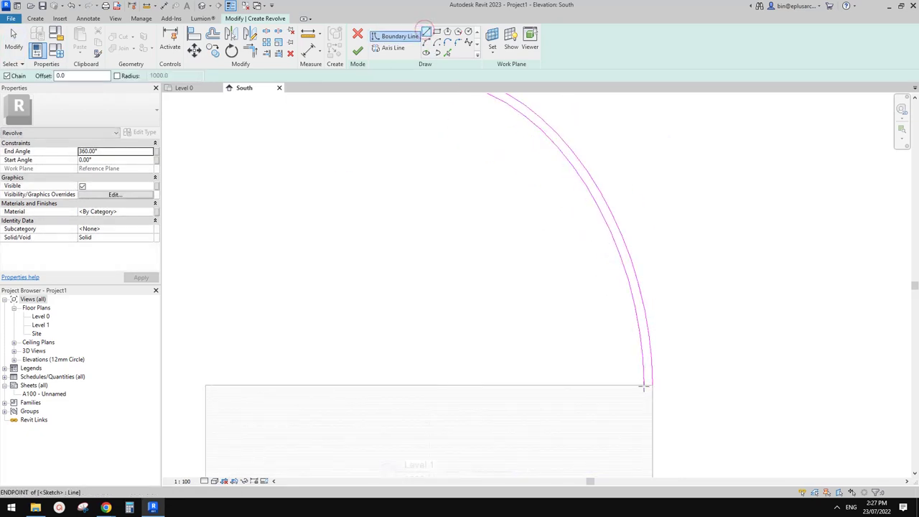
{"action": "scroll", "coordinate": [620, 238], "scroll_direction": "down", "scroll_amount": 1}
{"action": "middle_click_drag", "start_coordinate": [621, 238], "coordinate": [645, 284]}
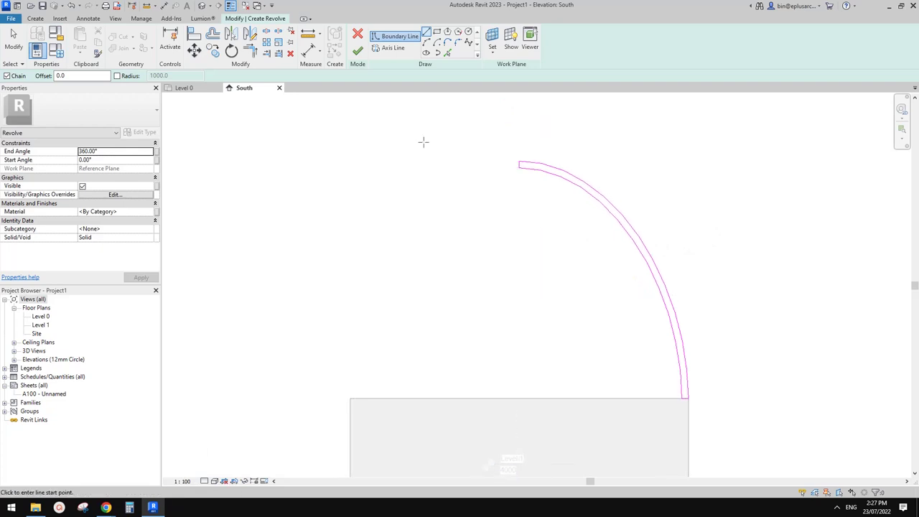
Draw a vertical axis line about 3300 mm long below the dome apex and finish the revolve.
{"action": "left_click", "coordinate": [385, 50]}
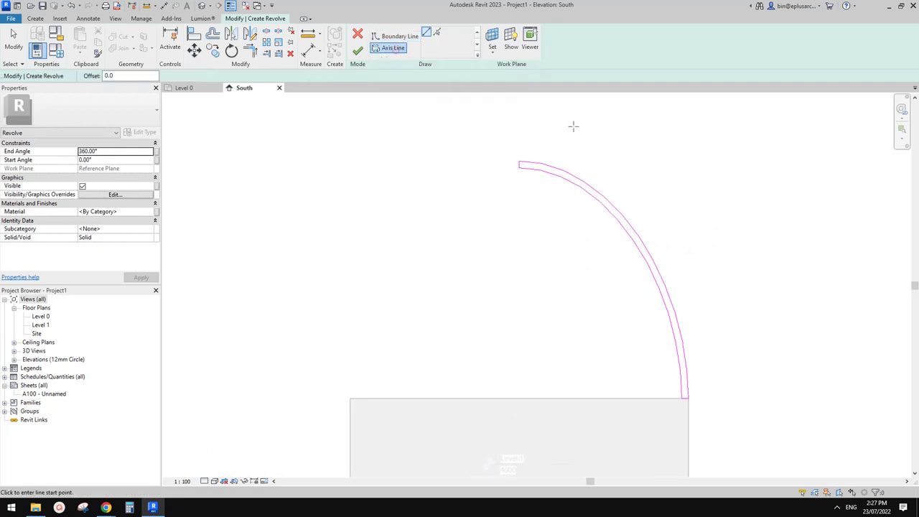
{"action": "left_click", "coordinate": [519, 227]}
{"action": "left_click", "coordinate": [519, 281]}
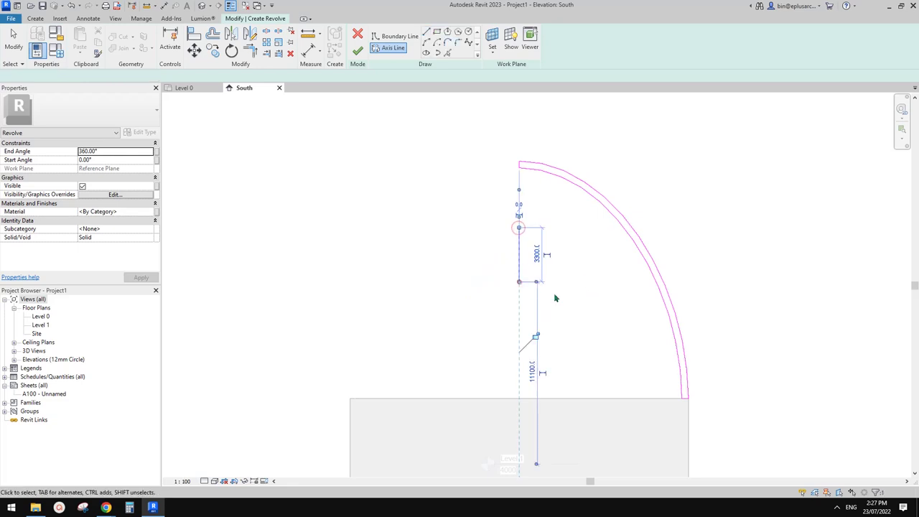
{"action": "left_click", "coordinate": [361, 49]}
{"action": "scroll", "coordinate": [648, 171], "scroll_direction": "down", "scroll_amount": 1}
{"action": "middle_click_drag", "start_coordinate": [648, 171], "coordinate": [631, 173]}
{"action": "left_click", "coordinate": [630, 172]}
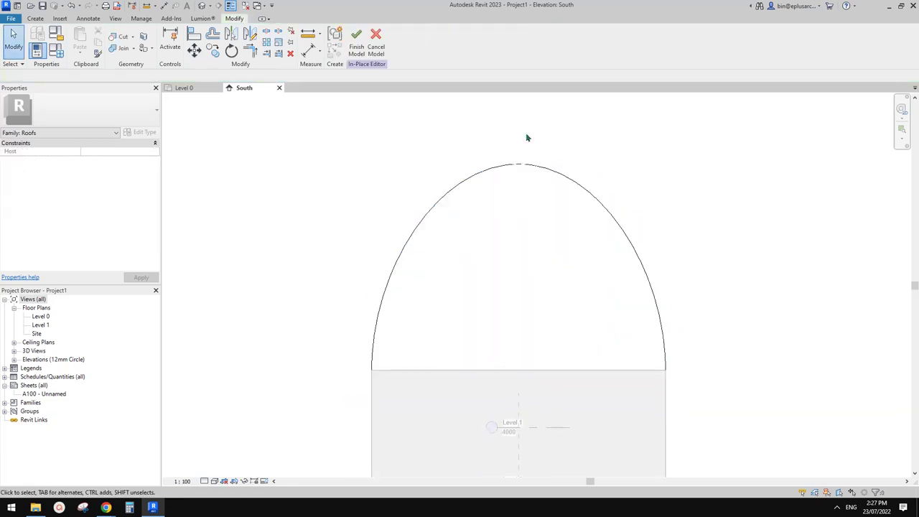
Finish the in-place roof model and inspect the dome over the walls in 3D.
{"action": "left_click", "coordinate": [354, 34]}
{"action": "scroll", "coordinate": [630, 194], "scroll_direction": "down", "scroll_amount": 2}
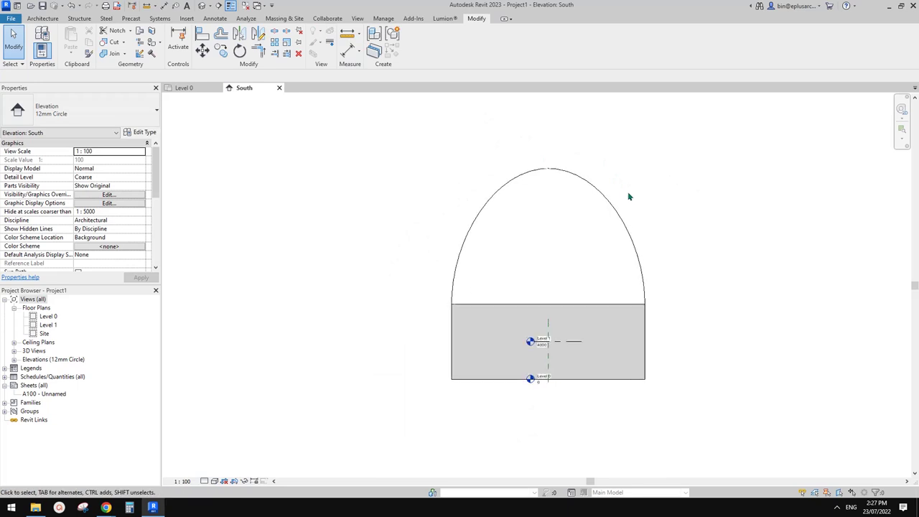
{"action": "scroll", "coordinate": [630, 196], "scroll_direction": "up", "scroll_amount": 3}
{"action": "left_click", "coordinate": [201, 6]}
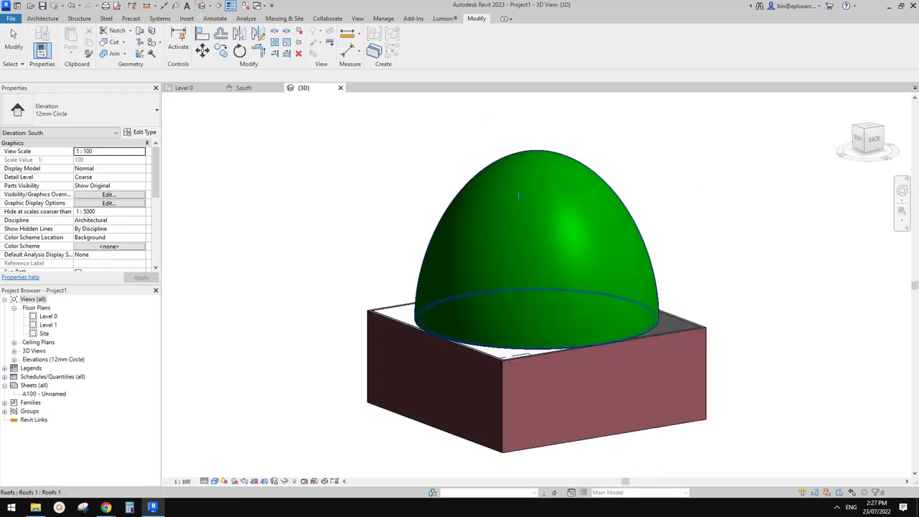
{"action": "middle_click_drag", "start_coordinate": [589, 289], "coordinate": [574, 349], "text": "shift"}
{"action": "middle_click_drag", "start_coordinate": [590, 292], "coordinate": [586, 374], "text": "shift"}
{"action": "scroll", "coordinate": [586, 374], "scroll_direction": "up", "scroll_amount": 3}
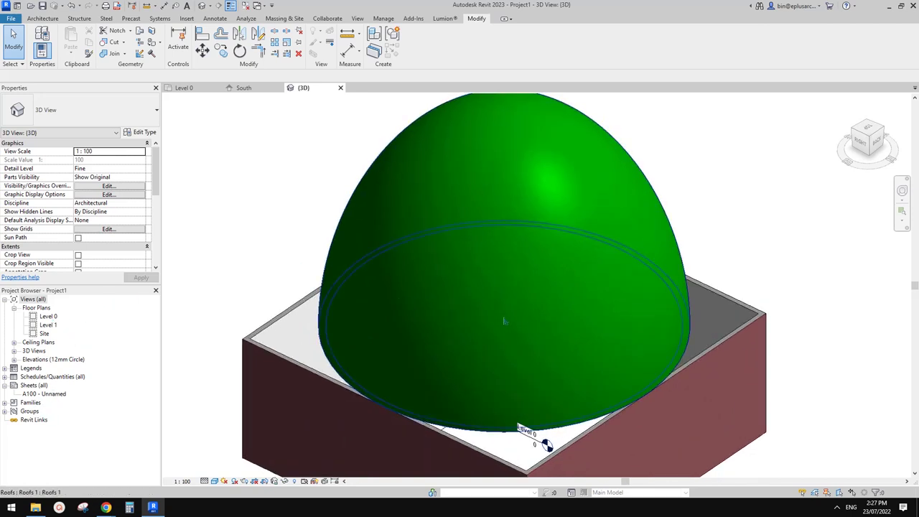
Open the South elevation and examine how the dome meets the wall below it.
{"action": "left_click", "coordinate": [46, 394]}
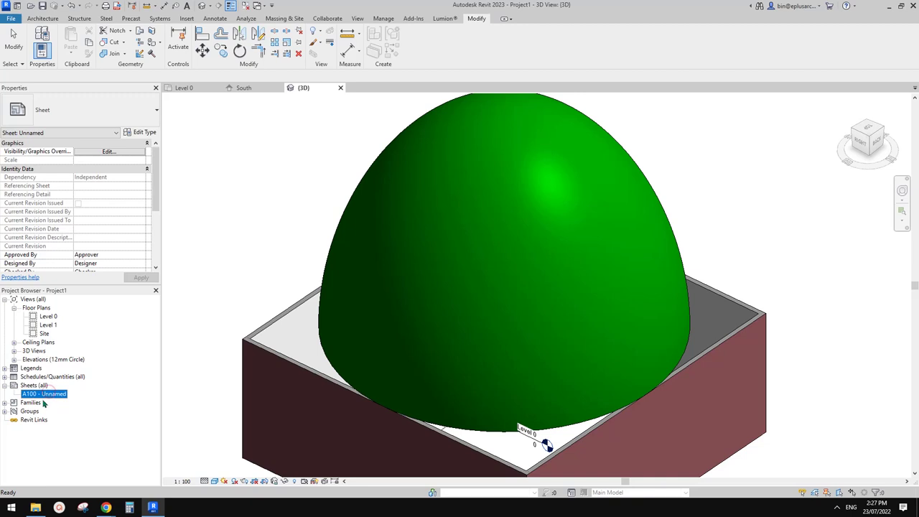
{"action": "double_click", "coordinate": [36, 360]}
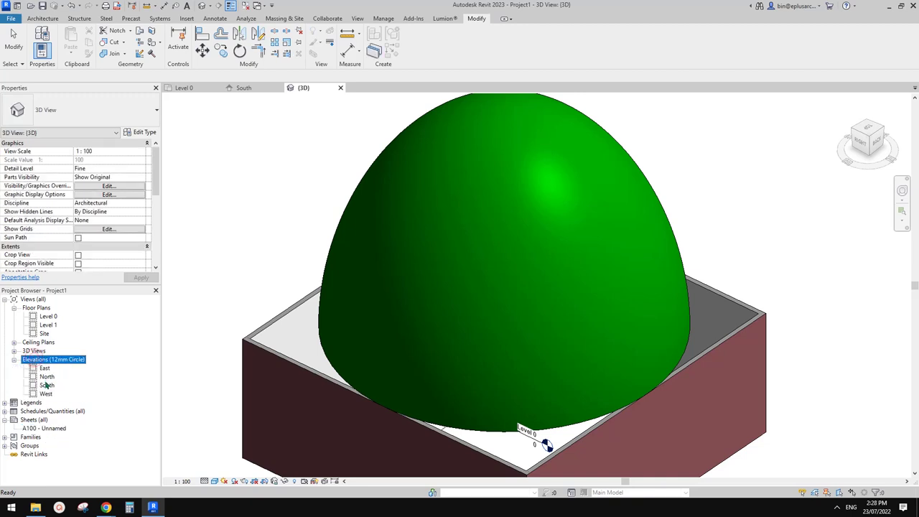
{"action": "double_click", "coordinate": [46, 385]}
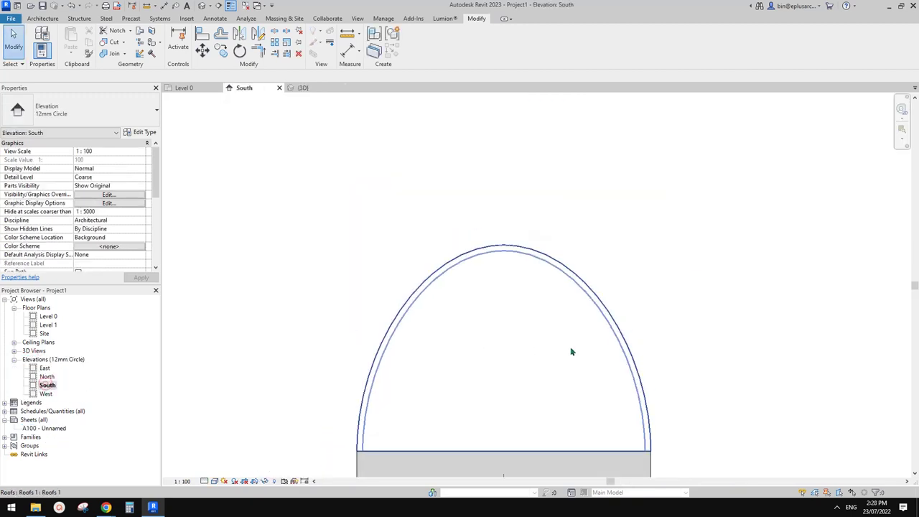
{"action": "left_click", "coordinate": [496, 307]}
{"action": "key", "text": "Escape"}
{"action": "middle_click_drag", "start_coordinate": [519, 322], "coordinate": [511, 221]}
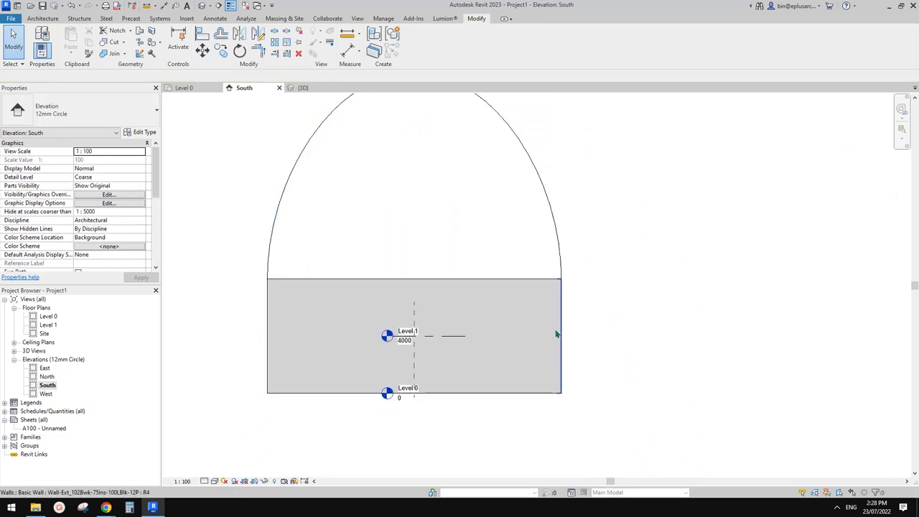
{"action": "left_click", "coordinate": [554, 329]}
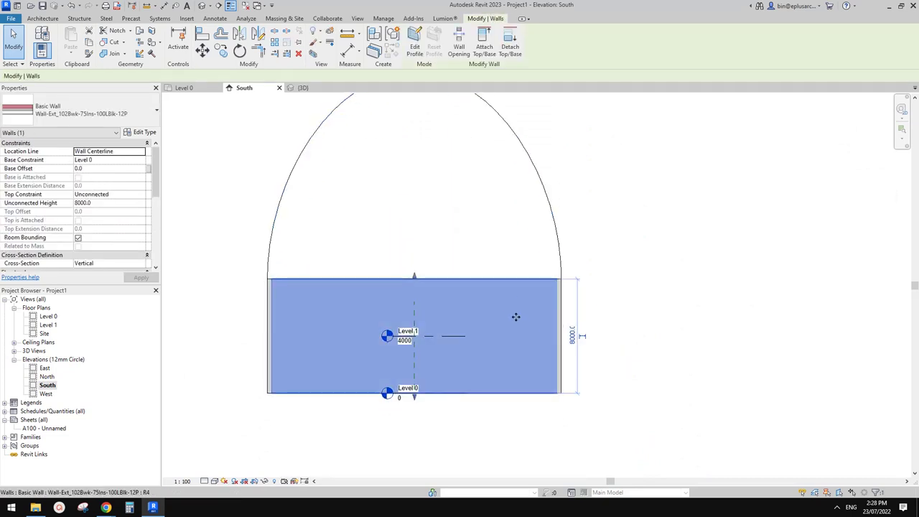
{"action": "key", "text": "Escape"}
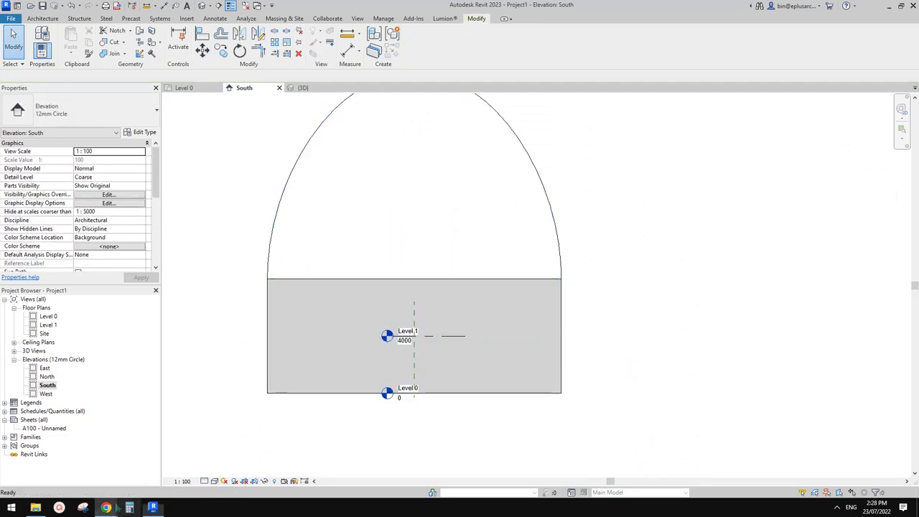
Study the types-of-domes image in Chrome, and return to the dome elevation in Revit.
{"action": "left_click", "coordinate": [106, 507]}
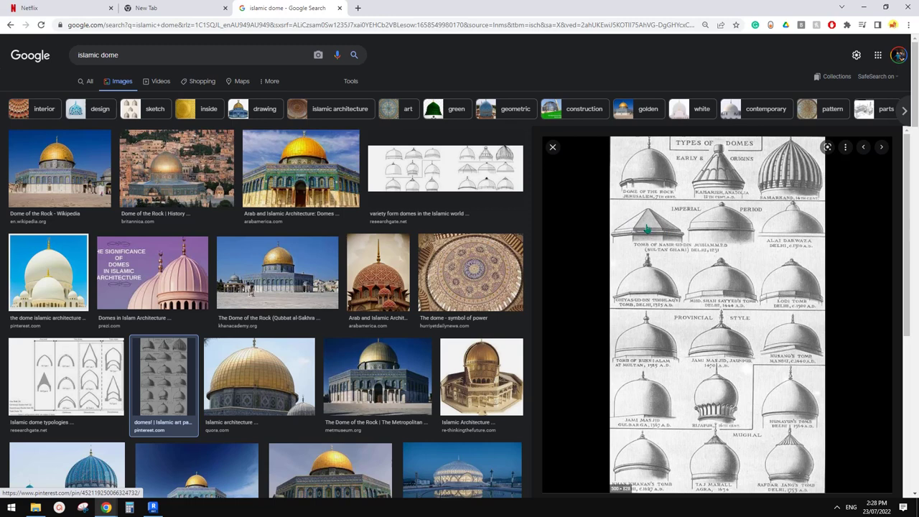
{"action": "left_click", "coordinate": [153, 507]}
{"action": "middle_click_drag", "start_coordinate": [431, 148], "coordinate": [462, 215]}
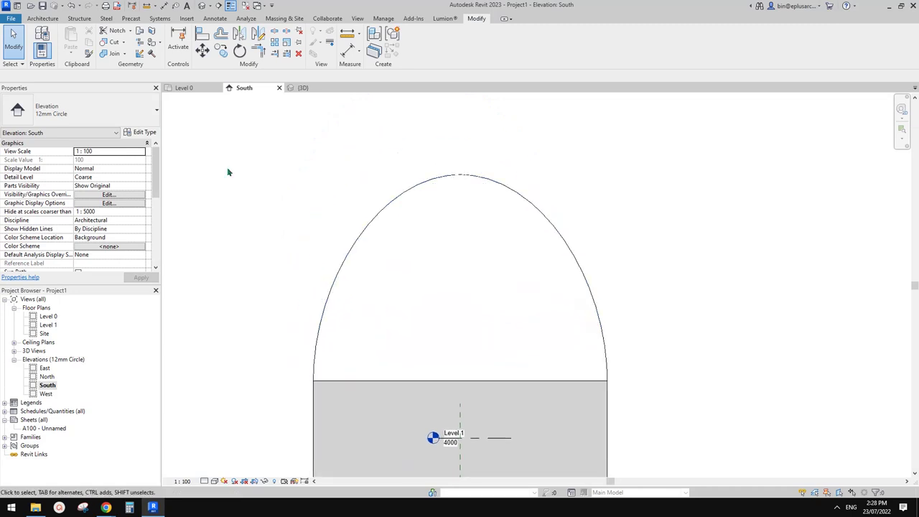
Temporarily hide the dome roof in the 3D view.
{"action": "left_click", "coordinate": [202, 6]}
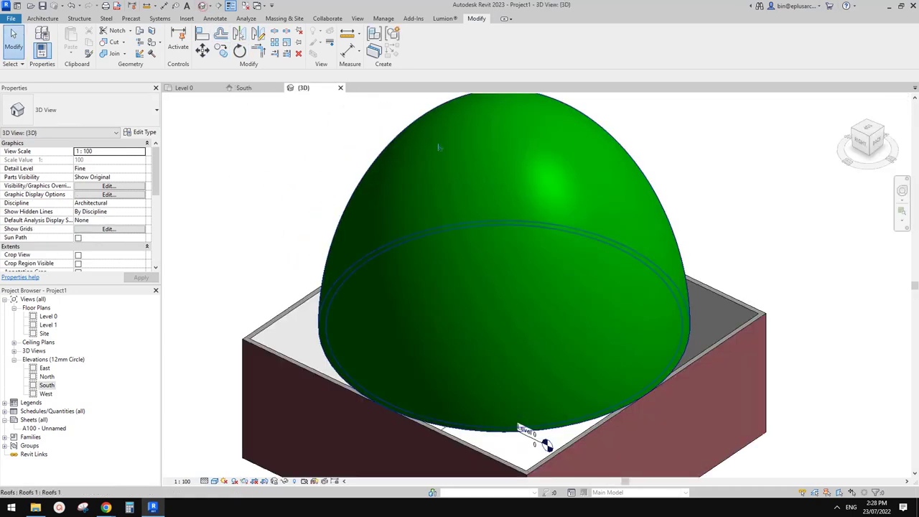
{"action": "left_click", "coordinate": [529, 182]}
{"action": "key", "text": "h"}
{"action": "key", "text": "h"}
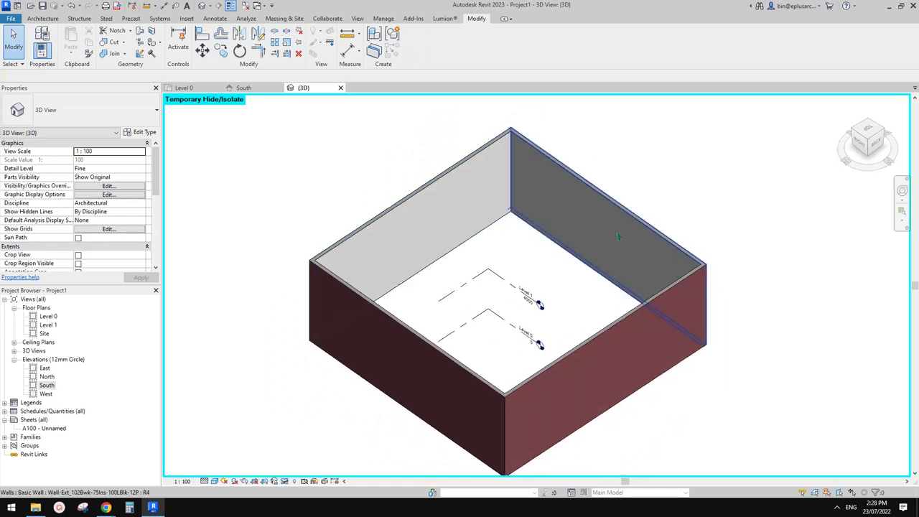
Start a roof by footprint and move its base level to Level 1.
{"action": "left_click", "coordinate": [43, 18]}
{"action": "left_click", "coordinate": [179, 44]}
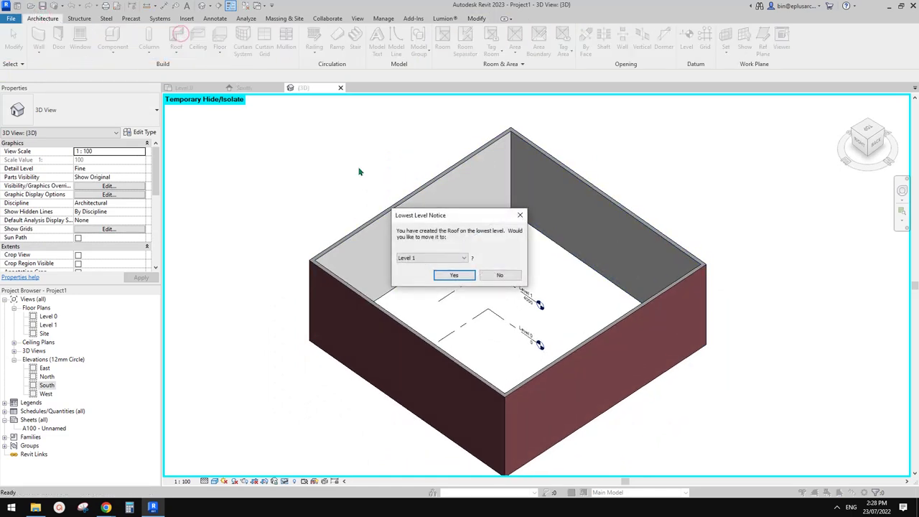
{"action": "left_click", "coordinate": [475, 276]}
{"action": "scroll", "coordinate": [464, 258], "scroll_direction": "down", "scroll_amount": 2}
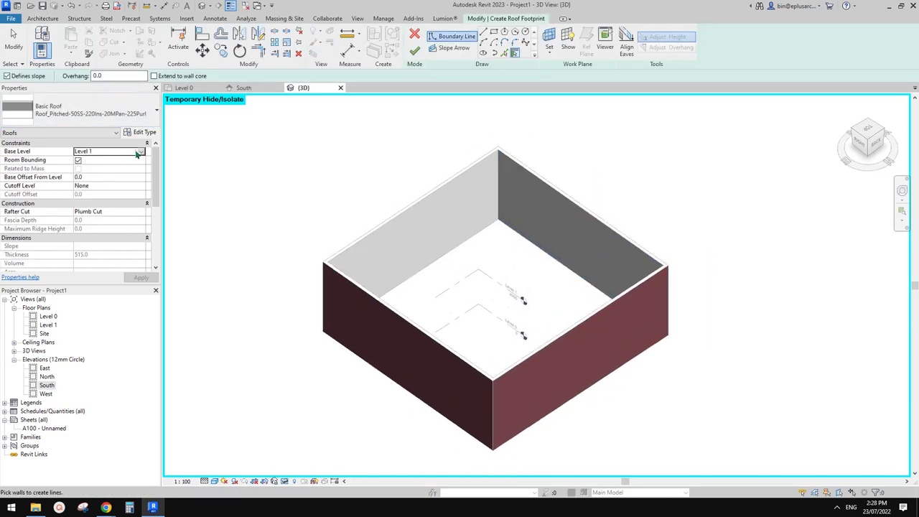
{"action": "left_click", "coordinate": [141, 151]}
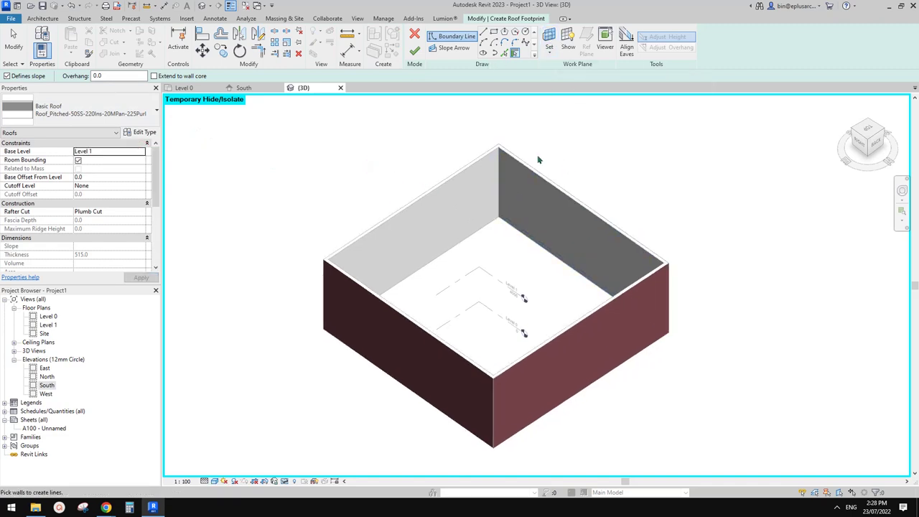
{"action": "middle_click_drag", "start_coordinate": [372, 150], "coordinate": [375, 153], "text": "shift"}
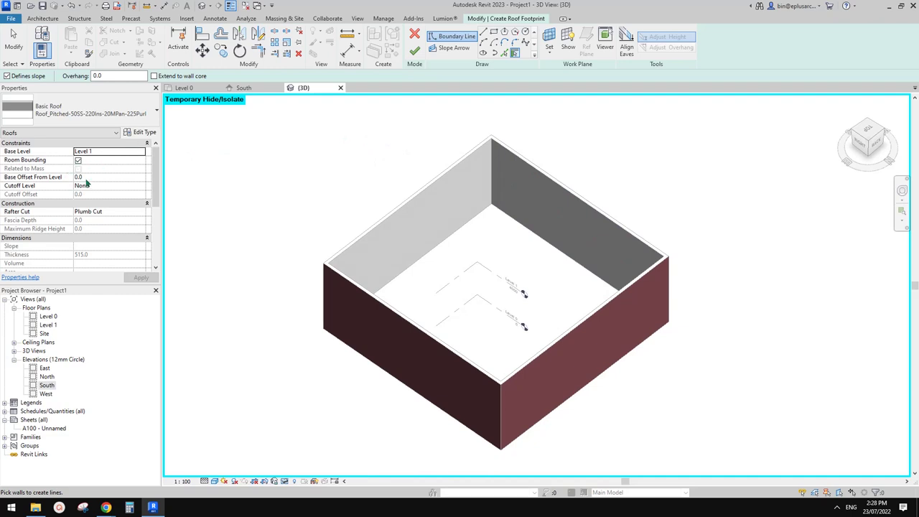
{"action": "middle_click_drag", "start_coordinate": [554, 258], "coordinate": [526, 259], "text": "shift"}
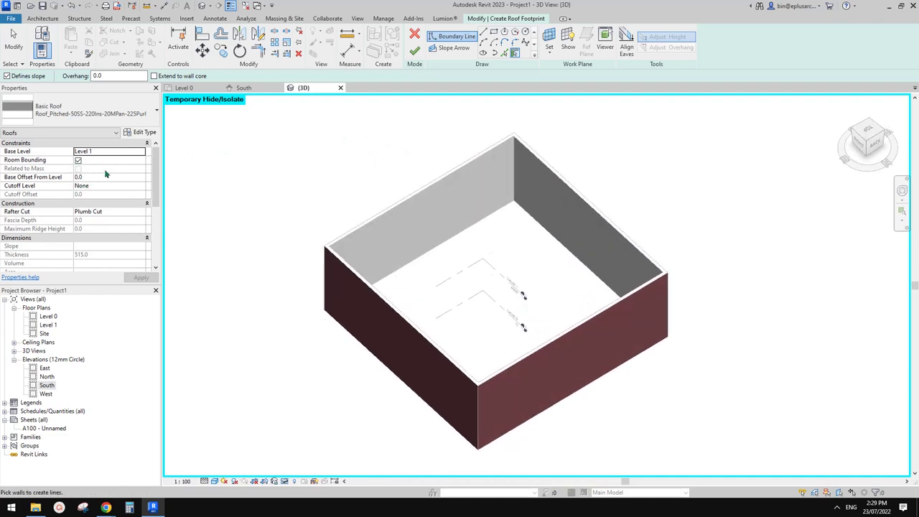
In the Level 0 plan, sketch a circular roof boundary of radius 10290 mm centred on the reference planes' crossing, and finish the roof.
{"action": "left_click", "coordinate": [525, 32]}
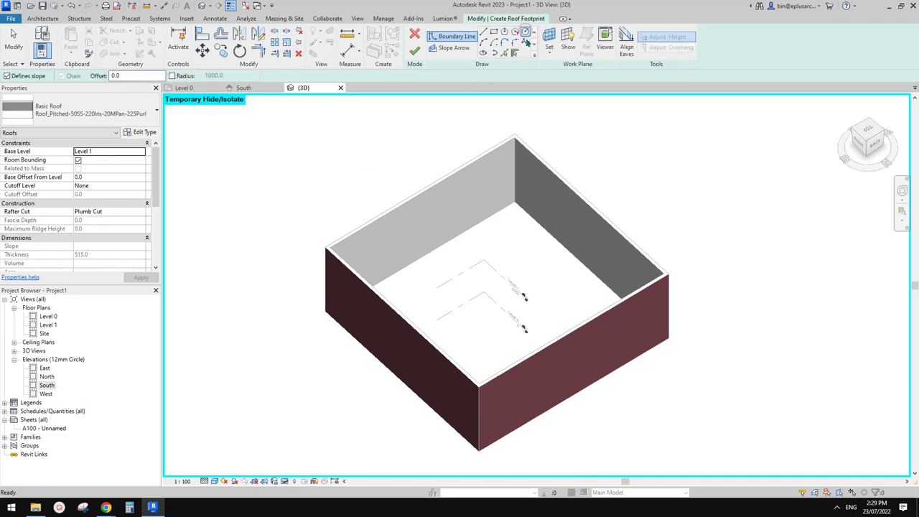
{"action": "double_click", "coordinate": [48, 316]}
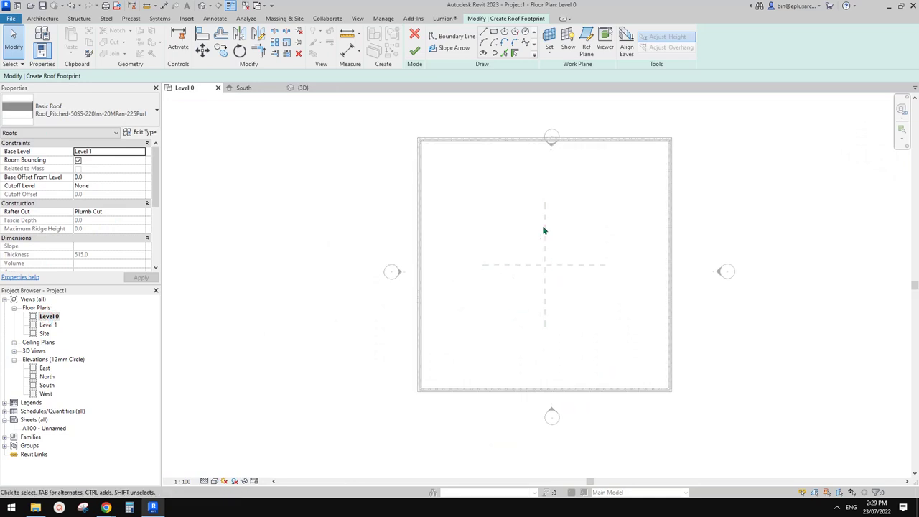
{"action": "left_click", "coordinate": [525, 32]}
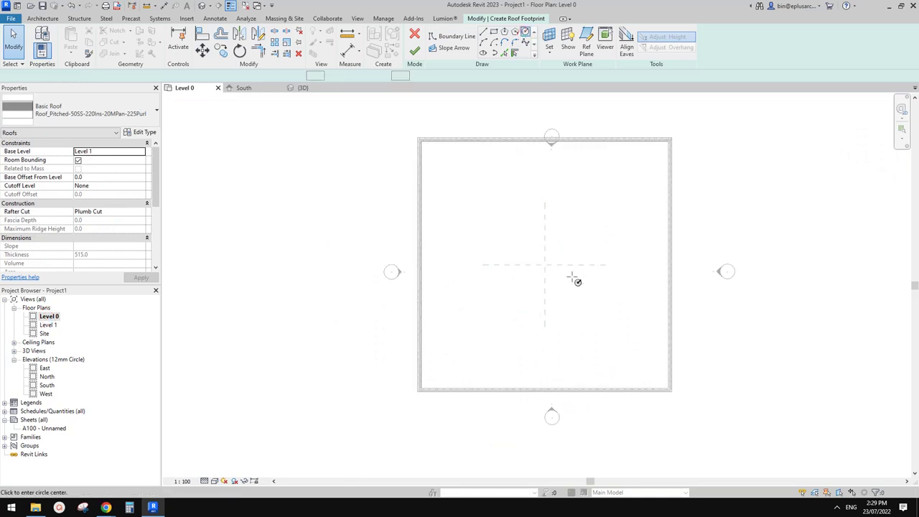
{"action": "left_click", "coordinate": [544, 264]}
{"action": "left_click", "coordinate": [672, 265]}
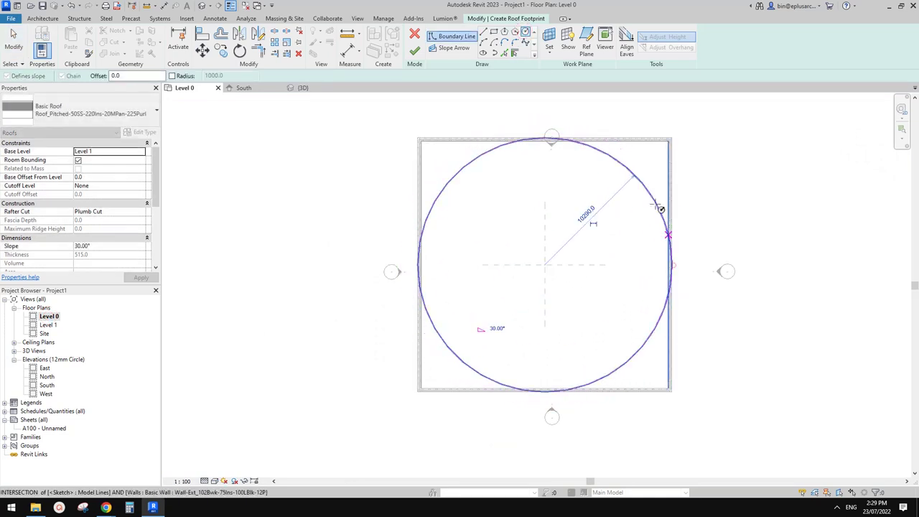
{"action": "key", "text": "Escape"}
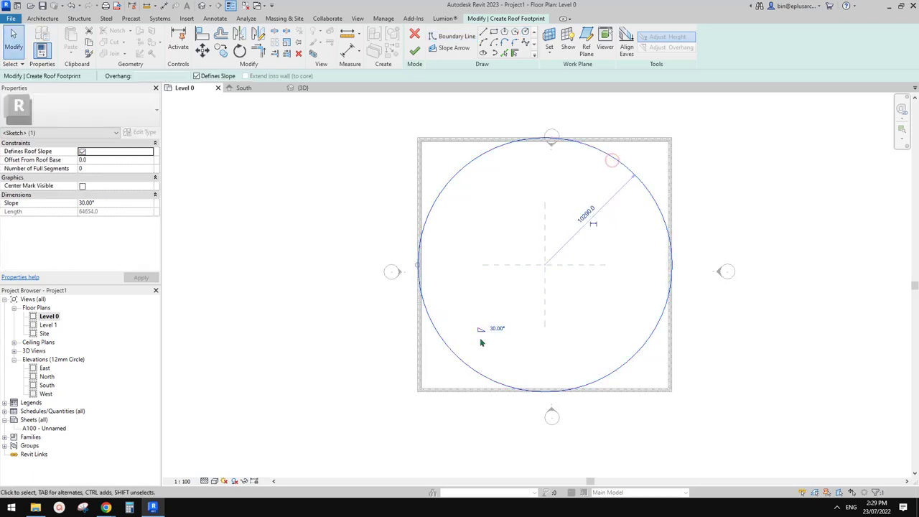
{"action": "left_click", "coordinate": [415, 50]}
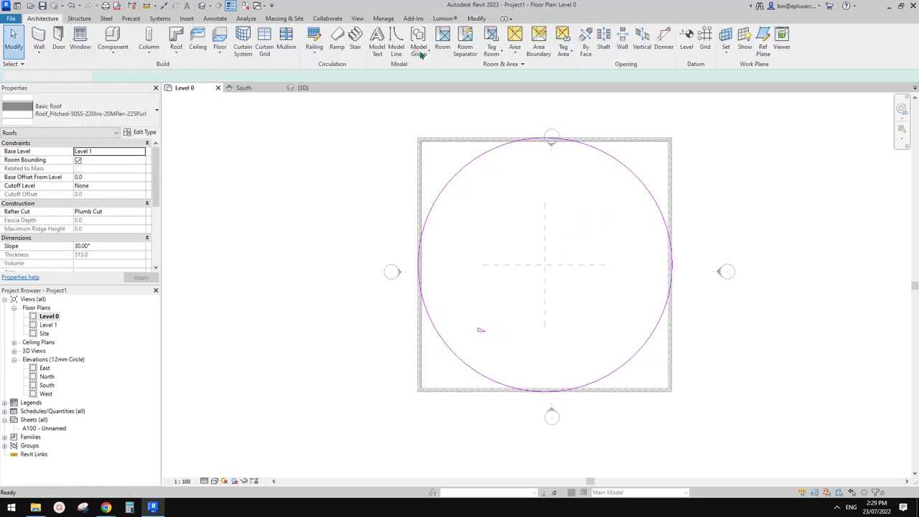
{"action": "key", "text": "Return"}
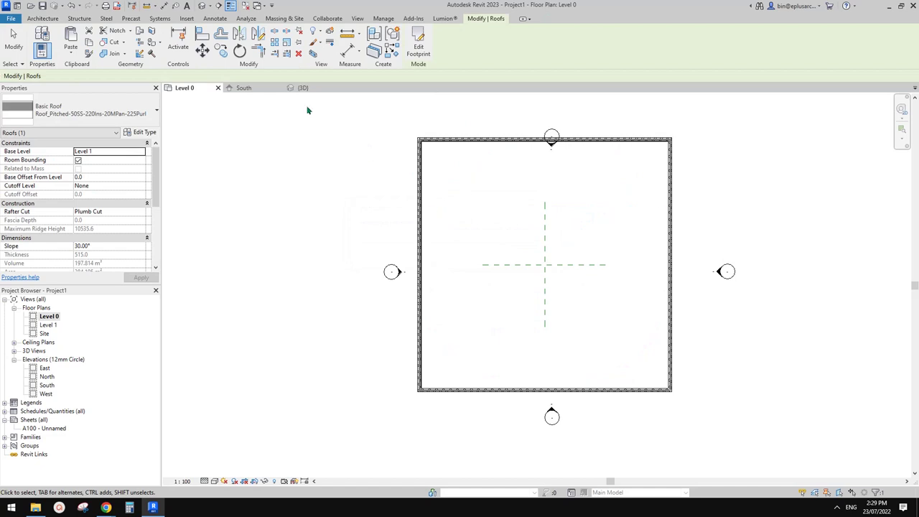
In the 3D view, set the circular roof's base offset from Level 1 to 4000 mm.
{"action": "left_click", "coordinate": [203, 6]}
{"action": "middle_click_drag", "start_coordinate": [410, 215], "coordinate": [522, 309], "text": "shift"}
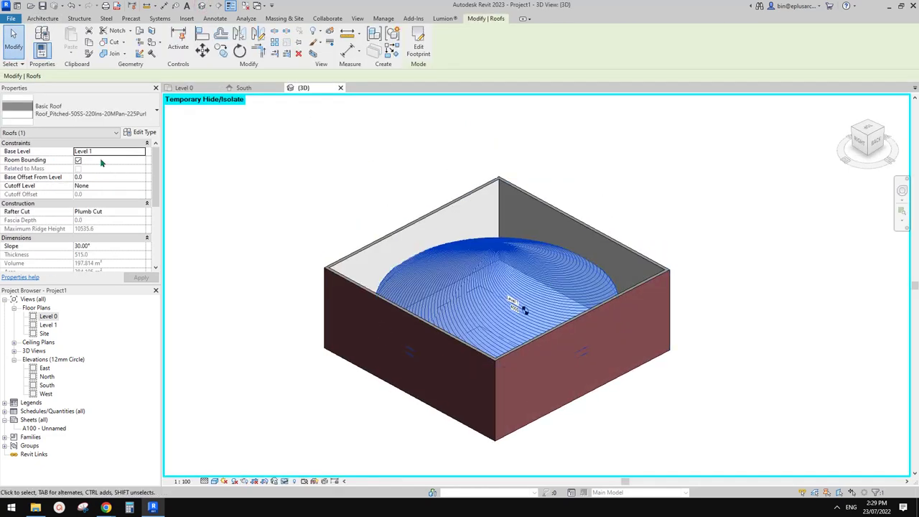
{"action": "left_click", "coordinate": [100, 180]}
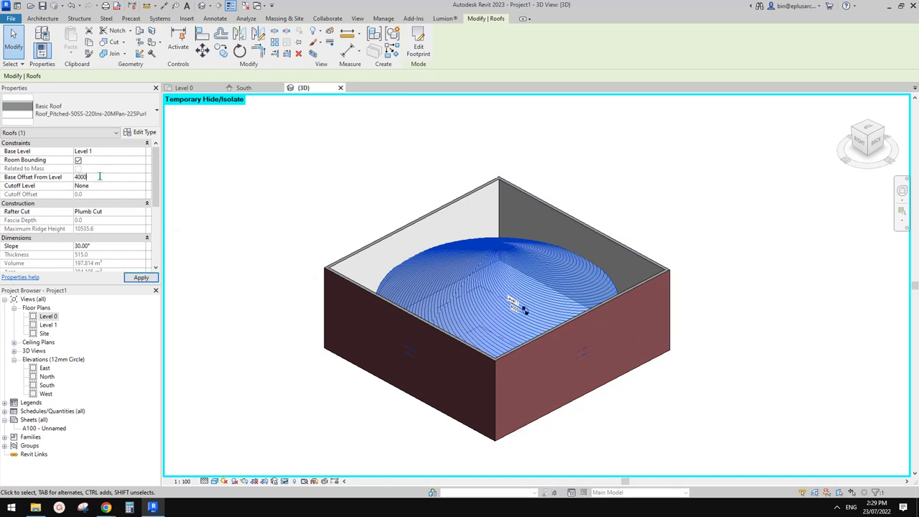
{"action": "left_click", "coordinate": [417, 181]}
{"action": "mouse_move", "coordinate": [509, 275]}
{"action": "middle_mouse_down", "text": "shift"}
{"action": "mouse_move", "coordinate": [520, 243]}
{"action": "mouse_move", "coordinate": [520, 252]}
{"action": "middle_mouse_up", "text": "shift"}
Set the conical roof's slope to 60°.
{"action": "left_click", "coordinate": [520, 242]}
{"action": "scroll", "coordinate": [519, 242], "scroll_direction": "up", "scroll_amount": 2}
{"action": "left_click", "coordinate": [122, 247]}
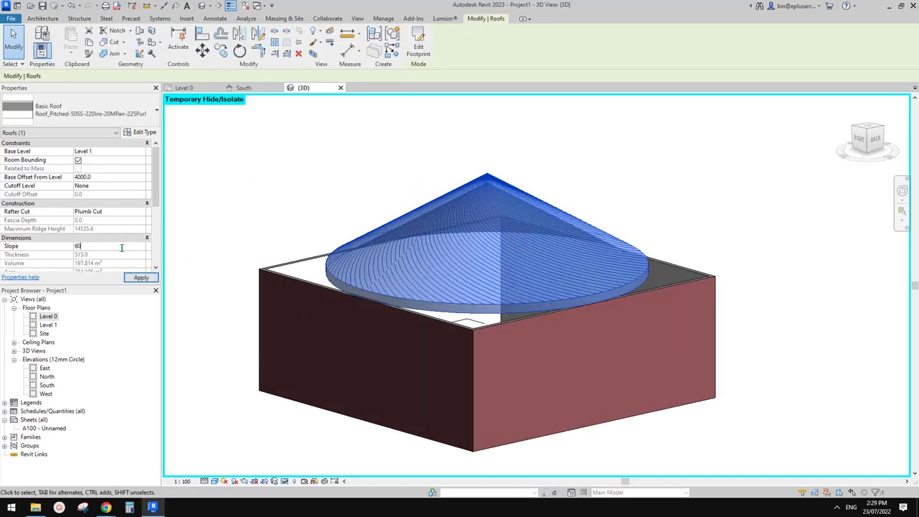
{"action": "key", "text": "Return"}
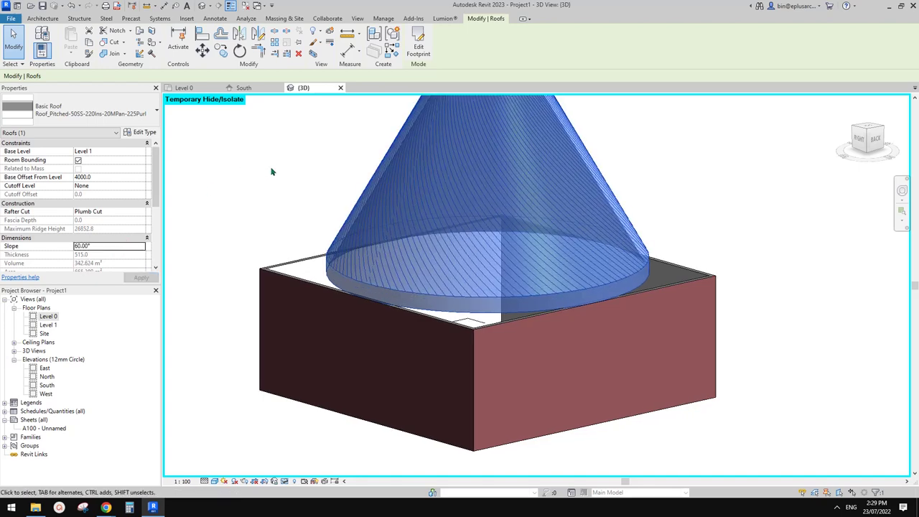
Examine the full height of the conical roof and how its base sits over the square walls.
{"action": "left_click", "coordinate": [272, 171]}
{"action": "scroll", "coordinate": [316, 173], "scroll_direction": "down", "scroll_amount": 3}
{"action": "middle_click_drag", "start_coordinate": [445, 216], "coordinate": [482, 211], "text": "shift"}
{"action": "middle_click_drag", "start_coordinate": [481, 210], "coordinate": [466, 328]}
{"action": "scroll", "coordinate": [465, 326], "scroll_direction": "down", "scroll_amount": 1}
{"action": "scroll", "coordinate": [396, 291], "scroll_direction": "up", "scroll_amount": 1}
{"action": "middle_click_drag", "start_coordinate": [396, 291], "coordinate": [417, 250]}
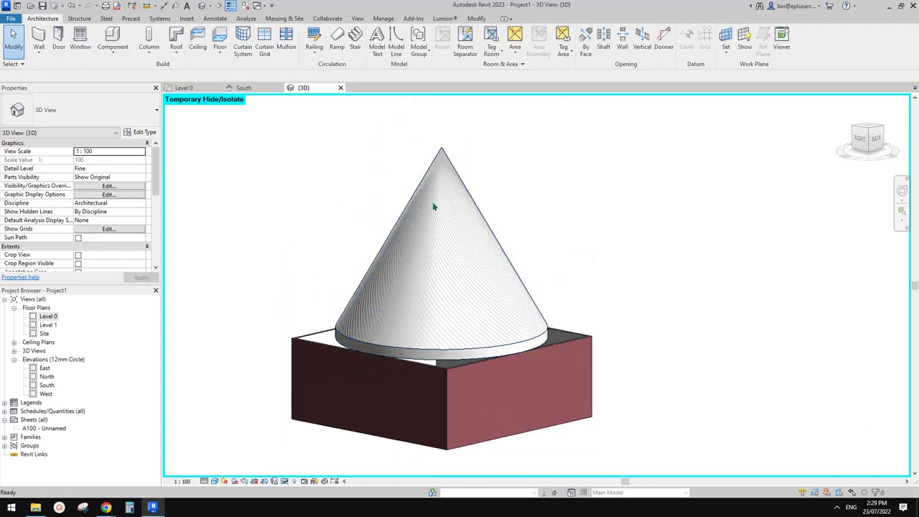
{"action": "middle_click_drag", "start_coordinate": [432, 294], "coordinate": [455, 232]}
{"action": "scroll", "coordinate": [462, 258], "scroll_direction": "up", "scroll_amount": 1}
{"action": "left_click", "coordinate": [455, 242]}
{"action": "key", "text": "Escape"}
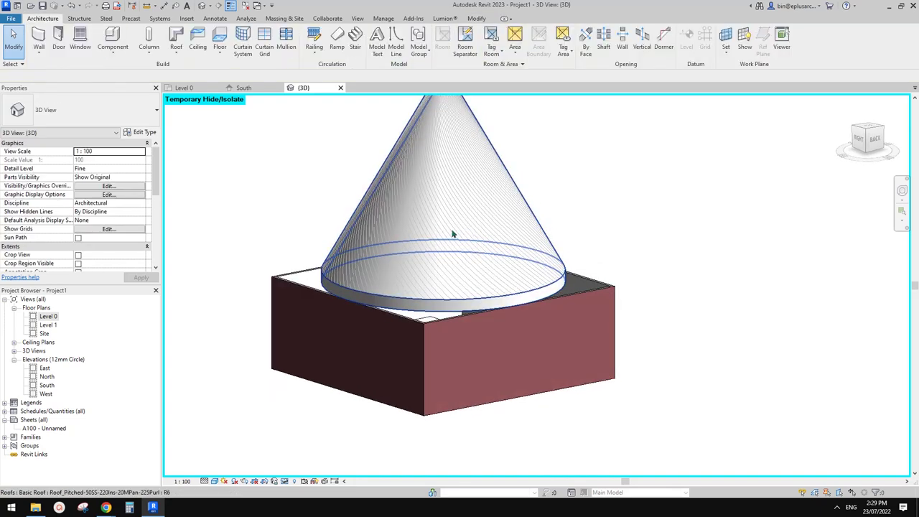
Check the types-of-domes reference image in Chrome and return to the 3D model in Revit.
{"action": "mouse_move", "coordinate": [106, 508]}
{"action": "left_click", "coordinate": [141, 471]}
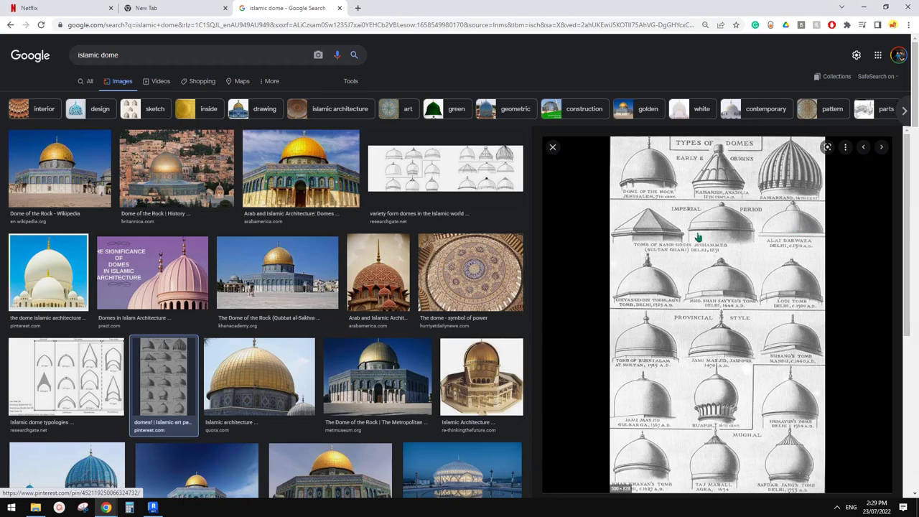
{"action": "left_click", "coordinate": [153, 508]}
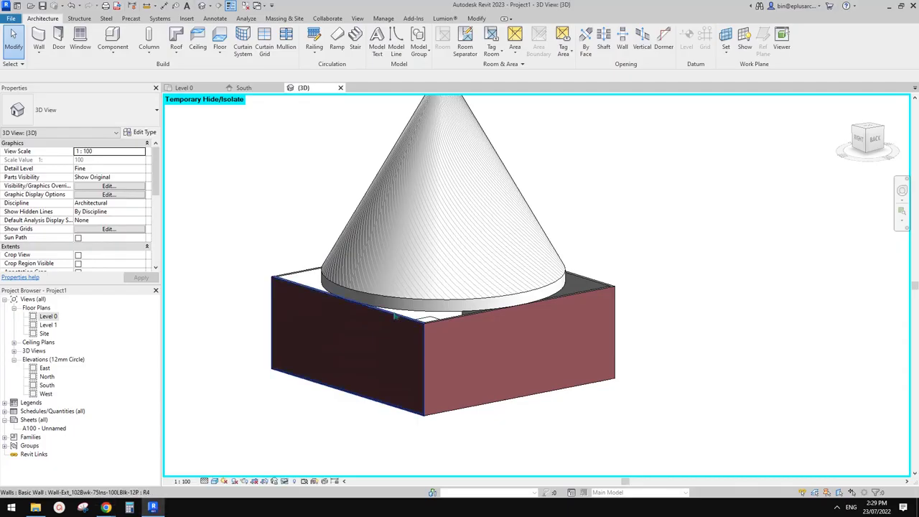
Edit the conical roof's footprint in the Level 0 plan and delete its circular boundary.
{"action": "left_click", "coordinate": [495, 295]}
{"action": "middle_click_drag", "start_coordinate": [495, 294], "coordinate": [451, 320], "text": "shift"}
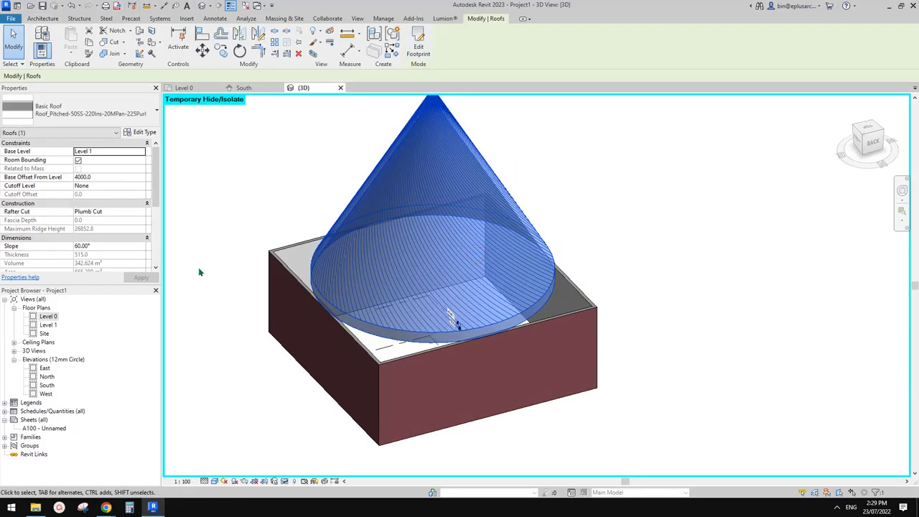
{"action": "left_click", "coordinate": [417, 49]}
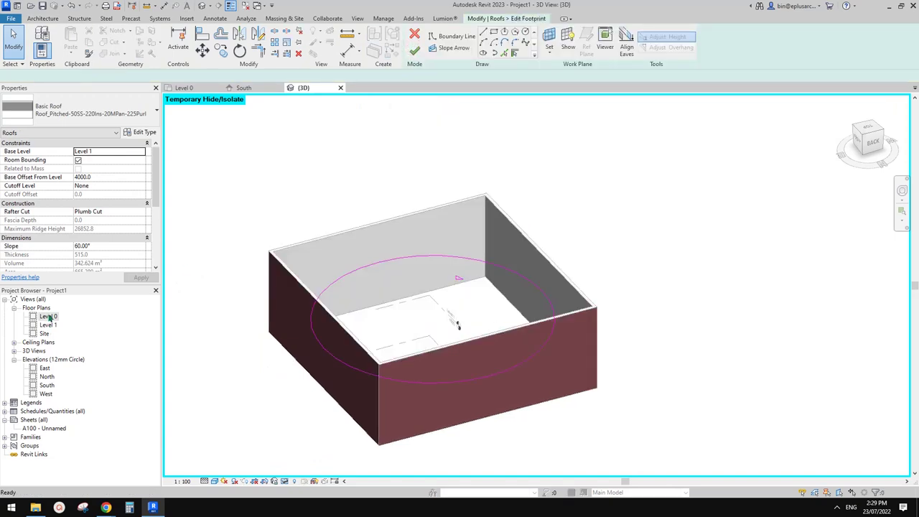
{"action": "double_click", "coordinate": [49, 317]}
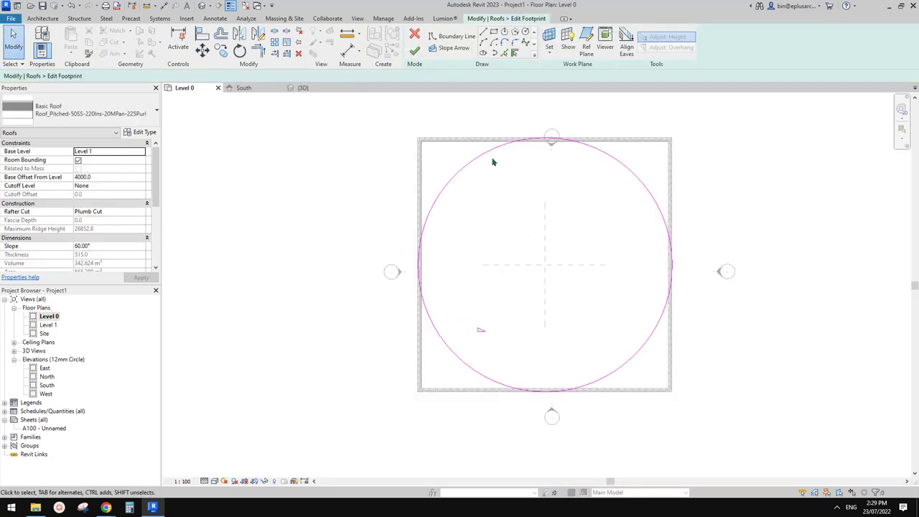
{"action": "left_click", "coordinate": [493, 152]}
{"action": "key", "text": "Delete"}
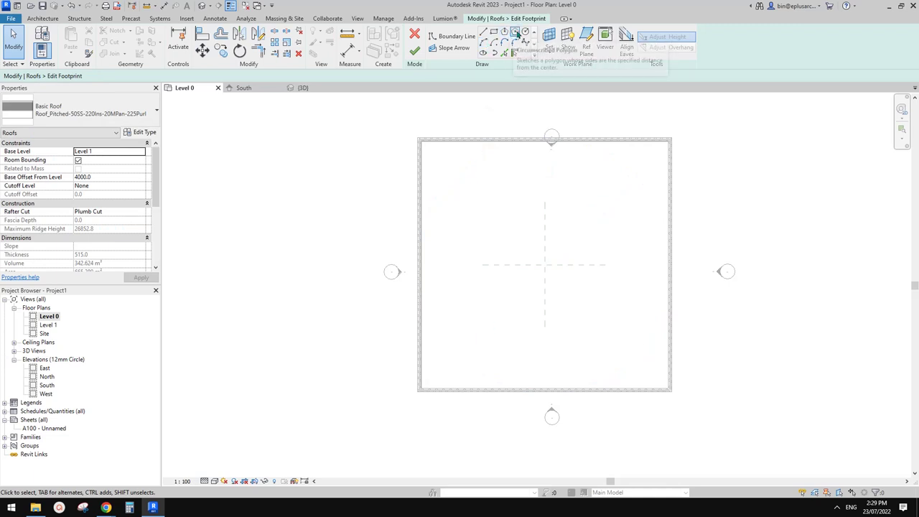
Sketch a six-sided circumscribed polygon from the reference planes' crossing to the outer wall face, 10290 mm, and finish the roof footprint.
{"action": "left_click", "coordinate": [515, 34]}
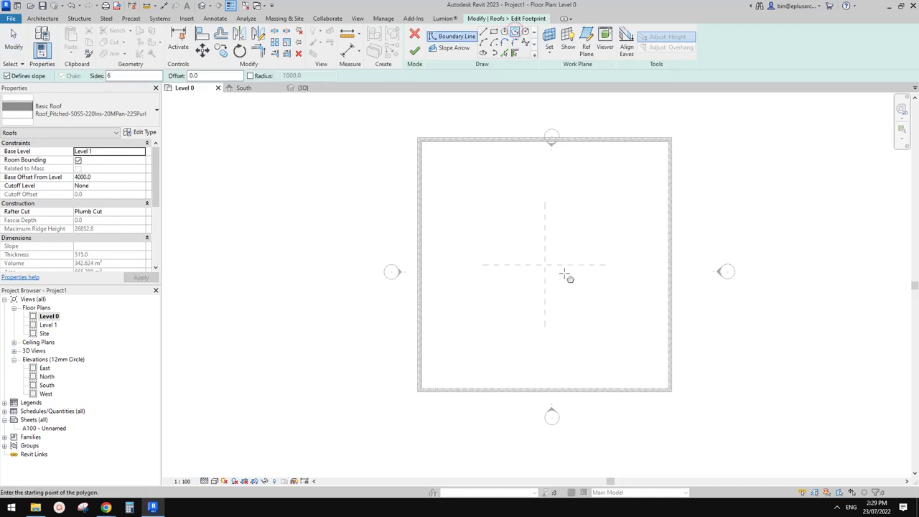
{"action": "left_click", "coordinate": [546, 265]}
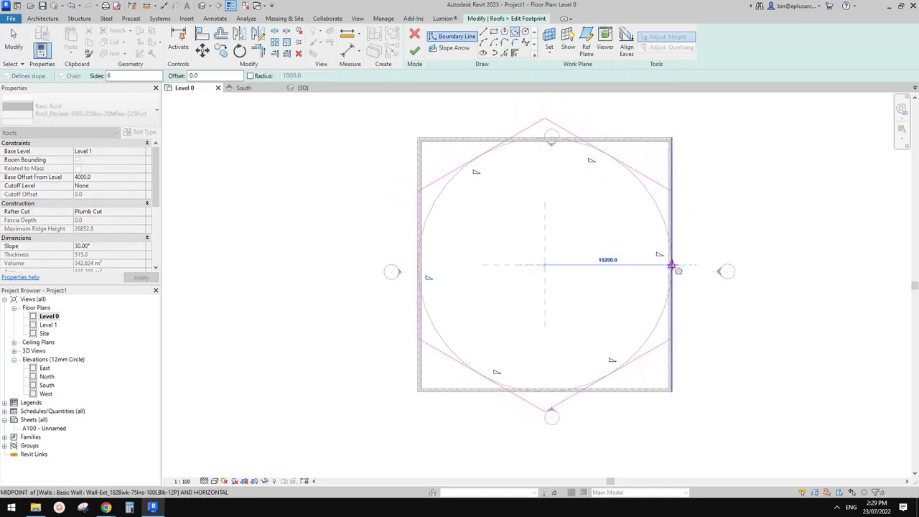
{"action": "left_click", "coordinate": [672, 265]}
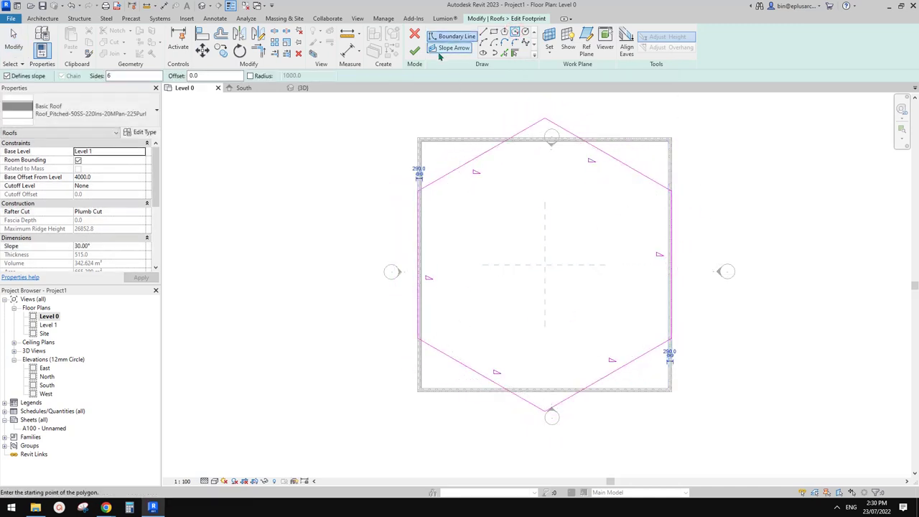
{"action": "left_click", "coordinate": [415, 51]}
{"action": "key", "text": "Escape"}
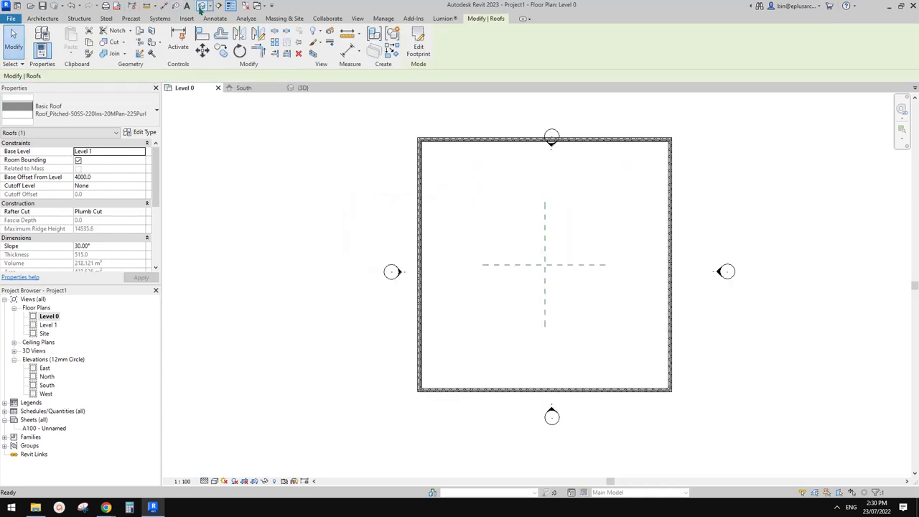
Open the 3D view and set the hexagonal roof's slope to 60°.
{"action": "left_click", "coordinate": [201, 6]}
{"action": "middle_click_drag", "start_coordinate": [520, 272], "coordinate": [467, 240], "text": "shift"}
{"action": "left_click", "coordinate": [465, 257]}
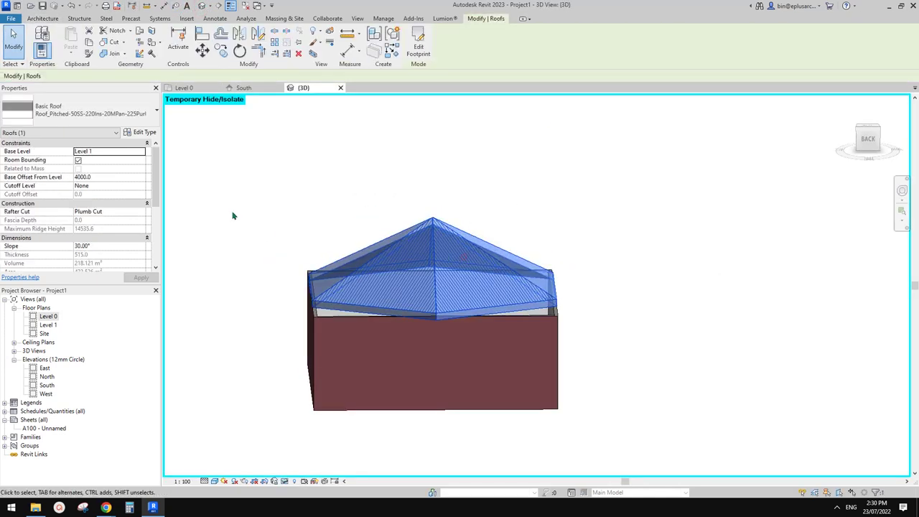
{"action": "left_click", "coordinate": [106, 246]}
{"action": "type", "text": "6"}
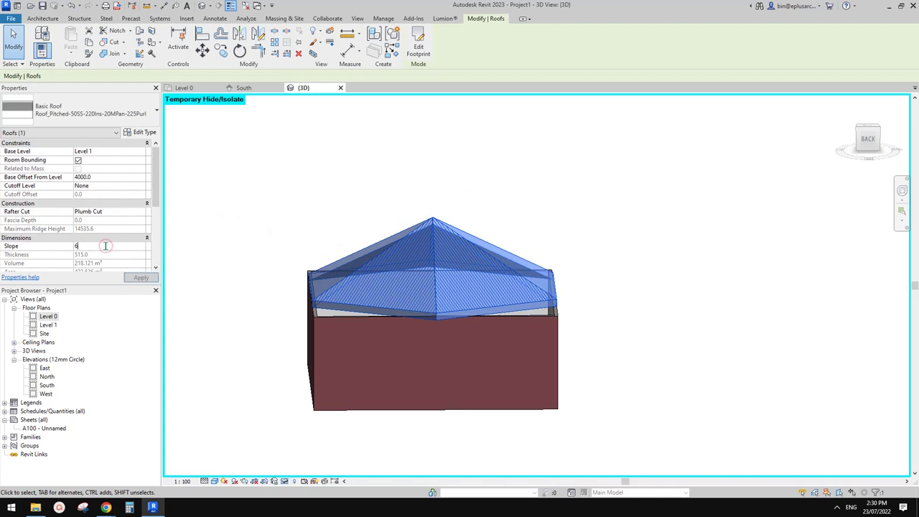
{"action": "type", "text": "0"}
{"action": "left_click", "coordinate": [599, 191]}
Set the hexagonal roof's slope to 45° and inspect its shape over the walls.
{"action": "scroll", "coordinate": [559, 187], "scroll_direction": "down", "scroll_amount": 1}
{"action": "middle_click_drag", "start_coordinate": [462, 215], "coordinate": [499, 262]}
{"action": "left_click", "coordinate": [474, 249]}
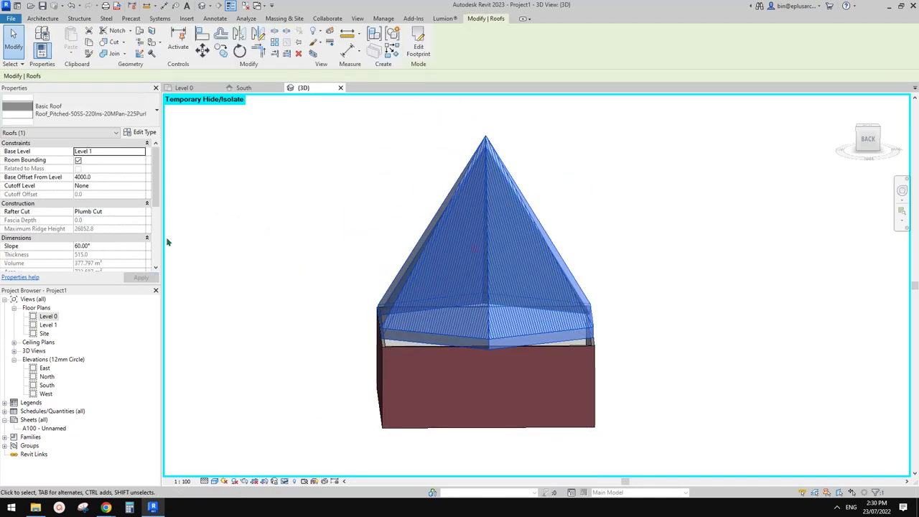
{"action": "left_click", "coordinate": [99, 248]}
{"action": "type", "text": "45\\"}
{"action": "key", "text": "Return"}
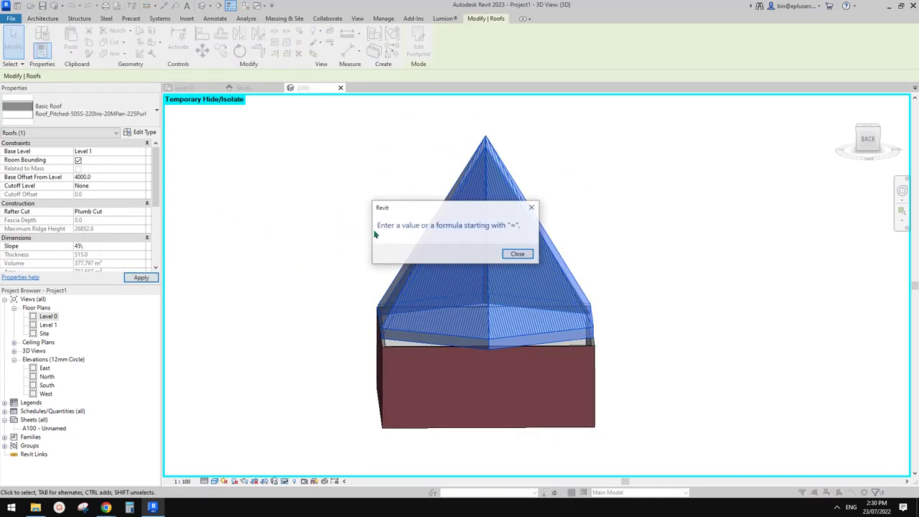
{"action": "left_click", "coordinate": [518, 254]}
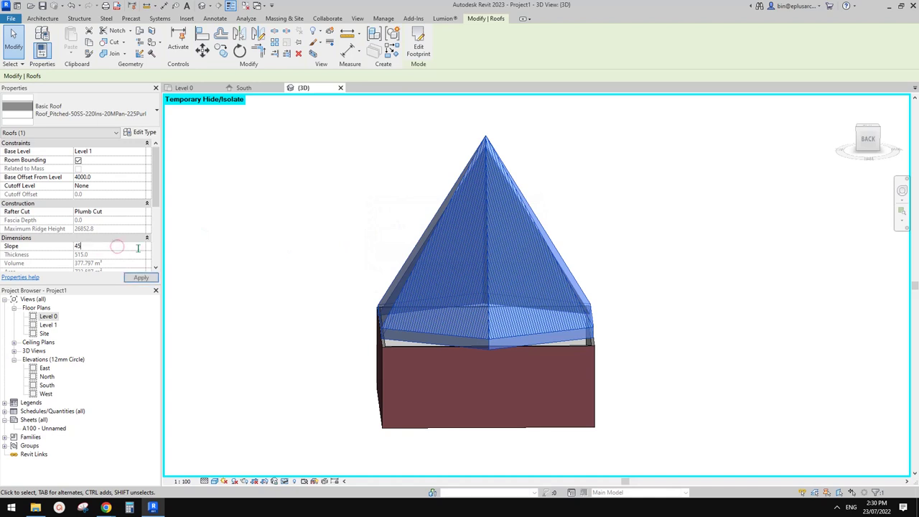
{"action": "type", "text": "45"}
{"action": "key", "text": "Return"}
{"action": "middle_click_drag", "start_coordinate": [465, 230], "coordinate": [388, 395], "text": "shift"}
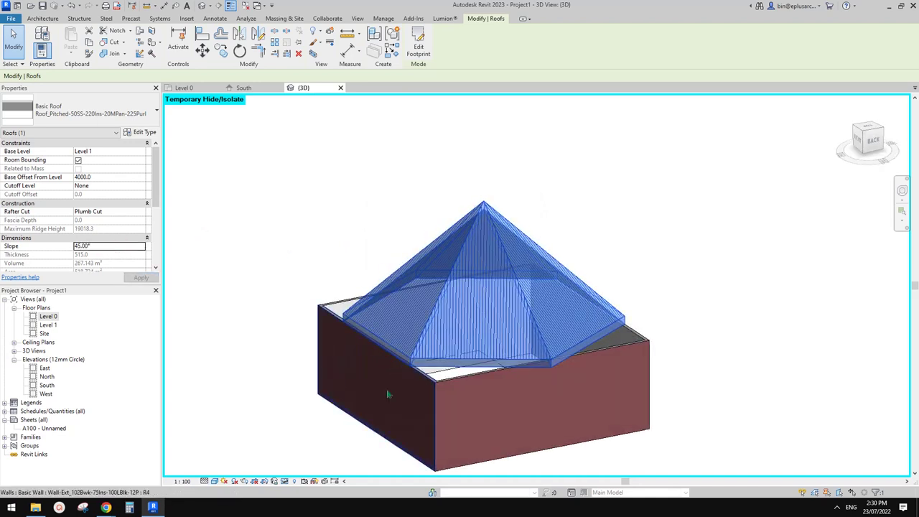
{"action": "left_click", "coordinate": [231, 443]}
Switch to Chrome and compare the hexagonal roof with the faceted dome in the types-of-domes image.
{"action": "left_click", "coordinate": [106, 508]}
{"action": "left_click", "coordinate": [169, 471]}
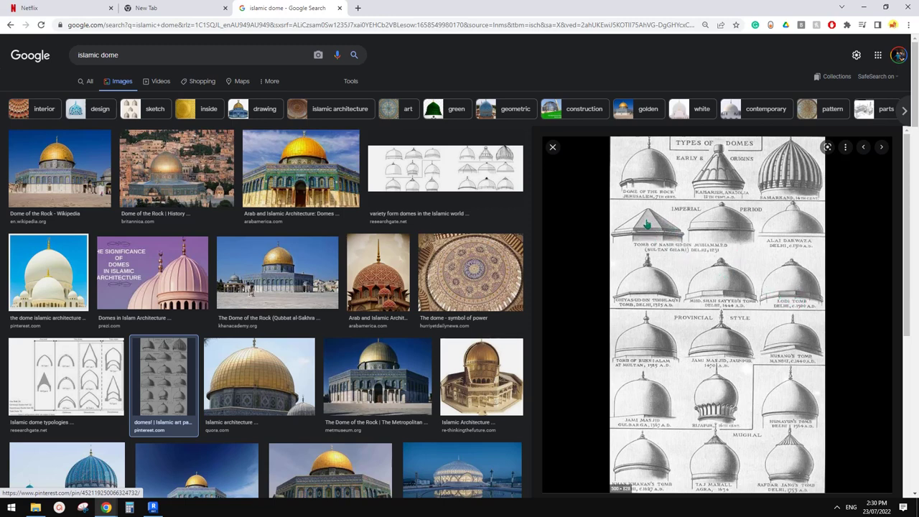
Switch to Revit, delete the hexagonal roof, and inspect the revolved dome over the walls.
{"action": "left_click", "coordinate": [153, 507]}
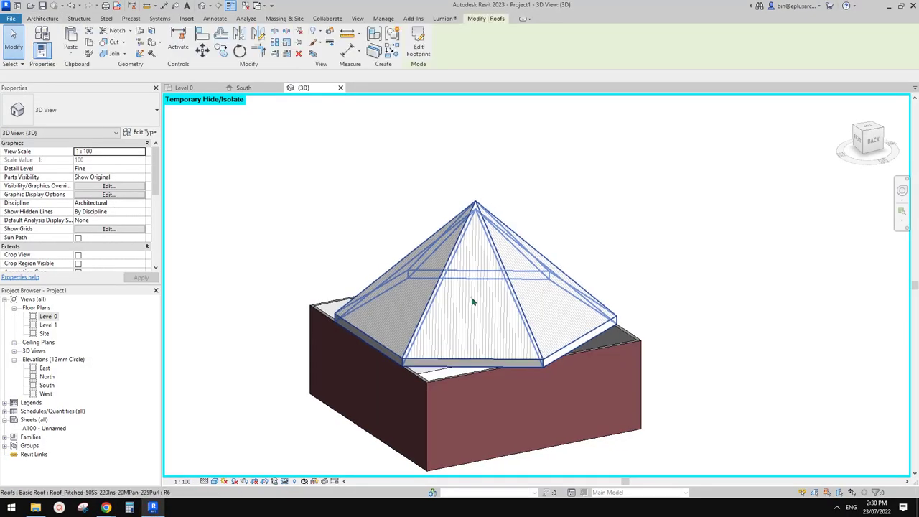
{"action": "left_click", "coordinate": [473, 302]}
{"action": "key", "text": "Delete"}
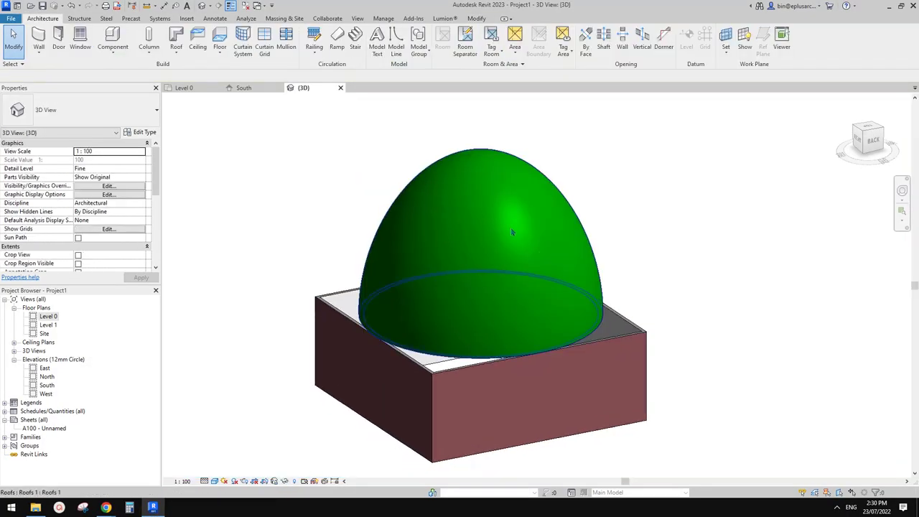
{"action": "left_click", "coordinate": [486, 200]}
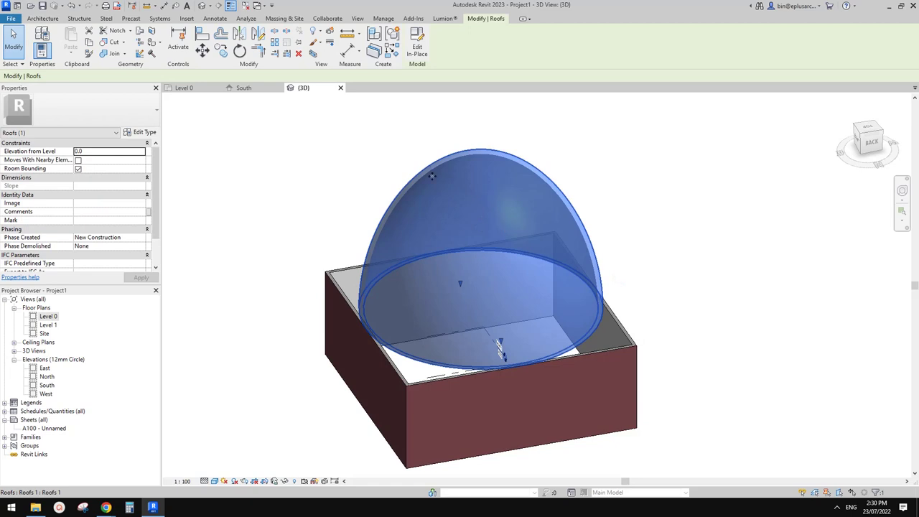
{"action": "middle_click_drag", "start_coordinate": [507, 308], "coordinate": [490, 298], "text": "shift"}
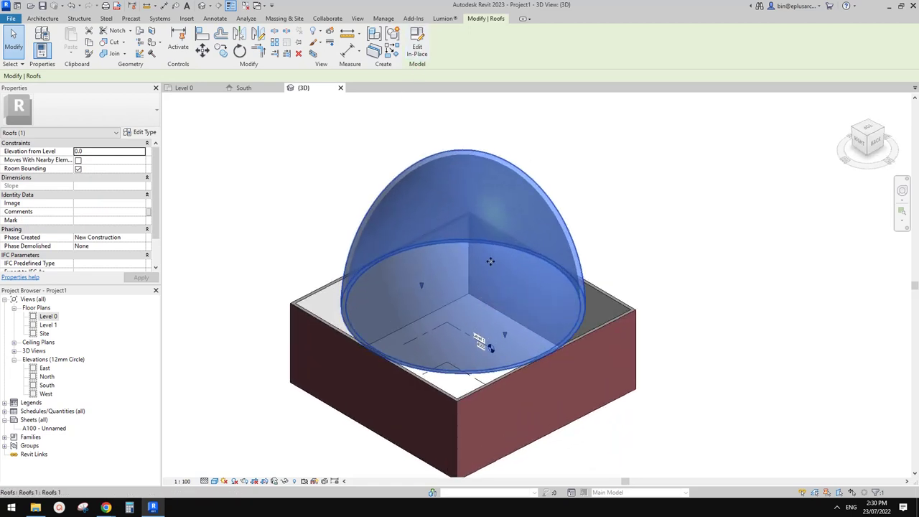
{"action": "middle_click_drag", "start_coordinate": [490, 347], "coordinate": [487, 335], "text": "shift"}
{"action": "key", "text": "Escape"}
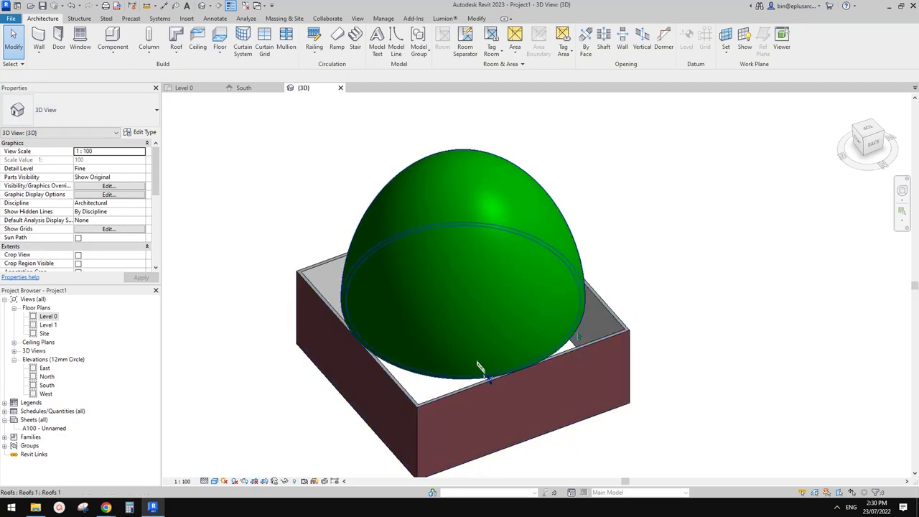
Start a new in-place model in the Roofs category and accept its default name.
{"action": "left_click", "coordinate": [113, 51]}
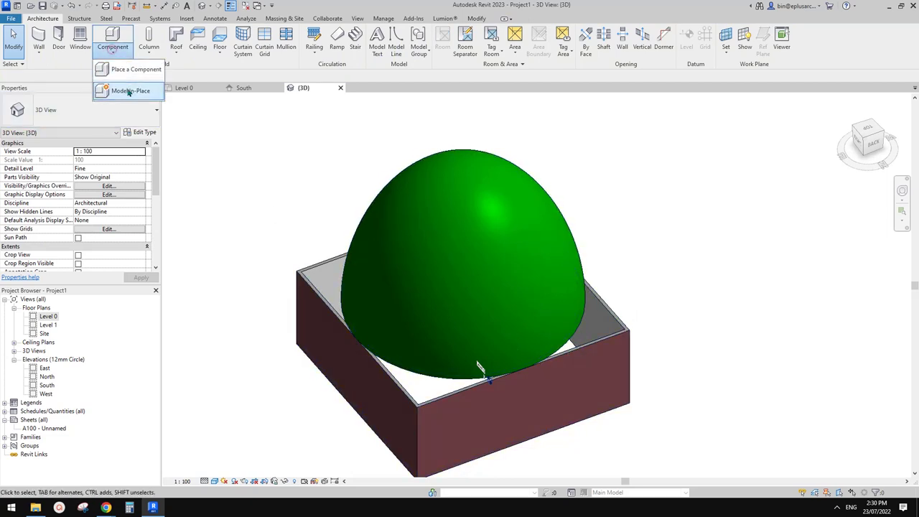
{"action": "left_click", "coordinate": [128, 88]}
{"action": "left_click", "coordinate": [408, 239]}
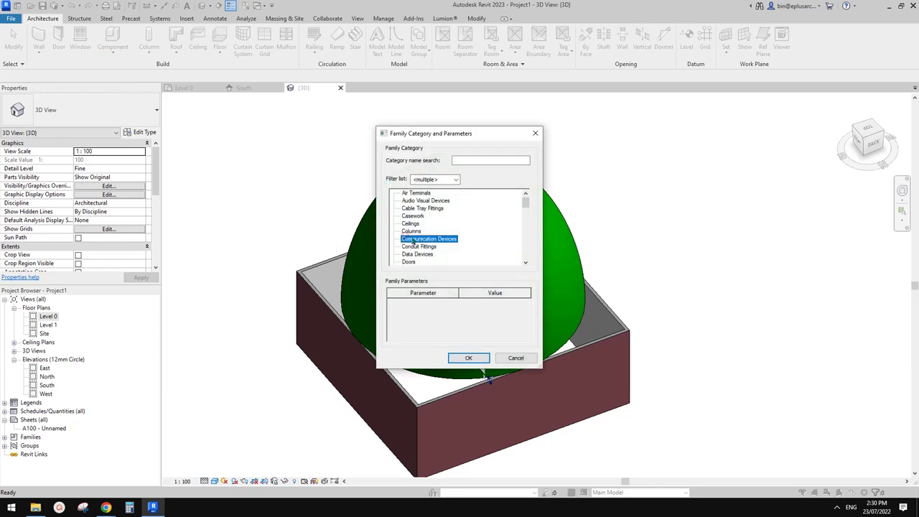
{"action": "key", "text": "r"}
{"action": "scroll", "coordinate": [427, 253], "scroll_direction": "down", "scroll_amount": 1}
{"action": "left_click", "coordinate": [409, 261]}
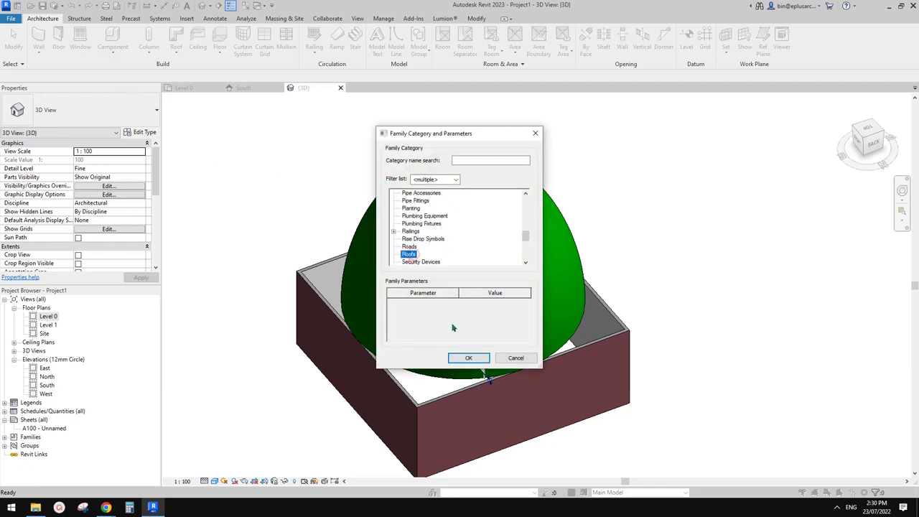
{"action": "left_click", "coordinate": [477, 357]}
{"action": "left_click", "coordinate": [469, 271]}
{"action": "scroll", "coordinate": [481, 211], "scroll_direction": "down", "scroll_amount": 1}
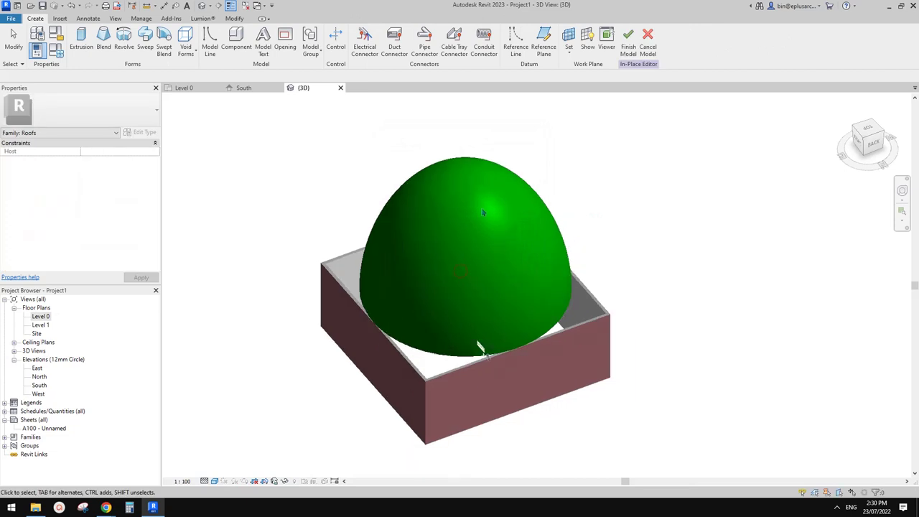
{"action": "middle_click_drag", "start_coordinate": [485, 213], "coordinate": [477, 216]}
{"action": "middle_click_drag", "start_coordinate": [458, 254], "coordinate": [466, 240]}
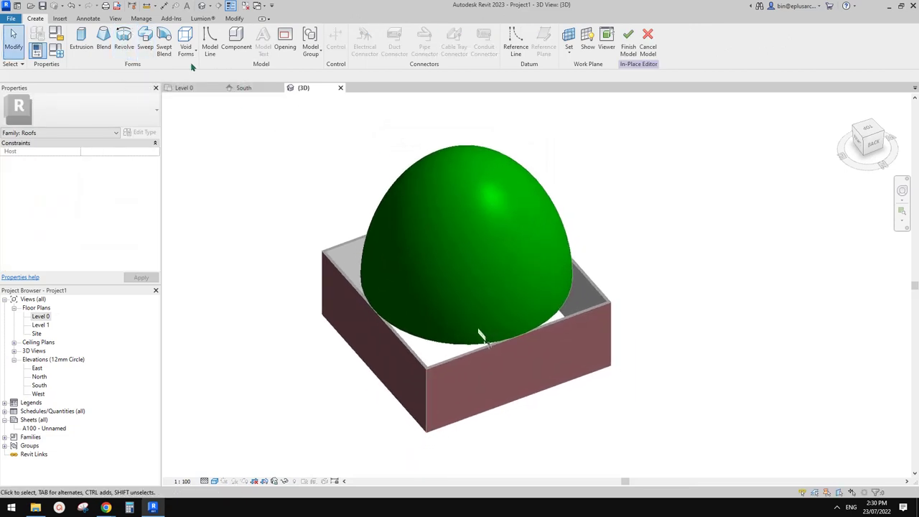
Start a sweep and pick the dome's complete circular base edge as its 3D path.
{"action": "left_click", "coordinate": [145, 47]}
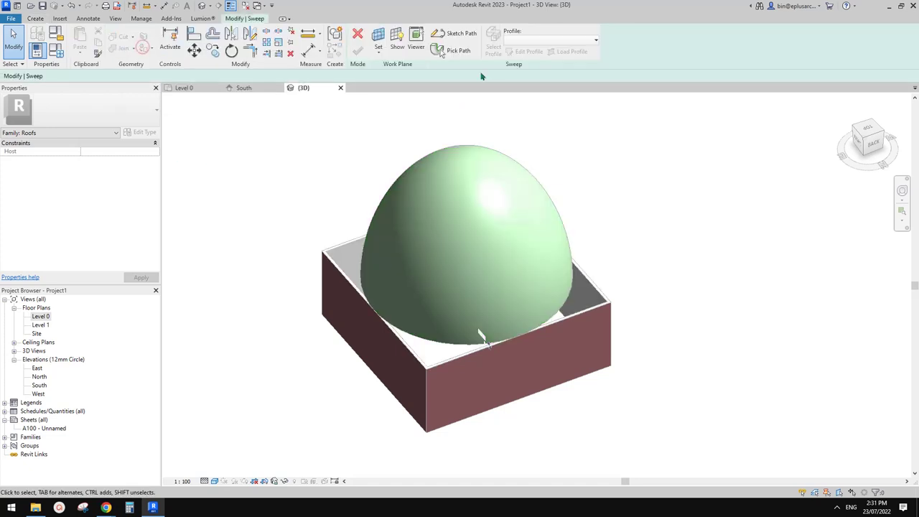
{"action": "left_click", "coordinate": [454, 50]}
{"action": "scroll", "coordinate": [503, 341], "scroll_direction": "up", "scroll_amount": 5}
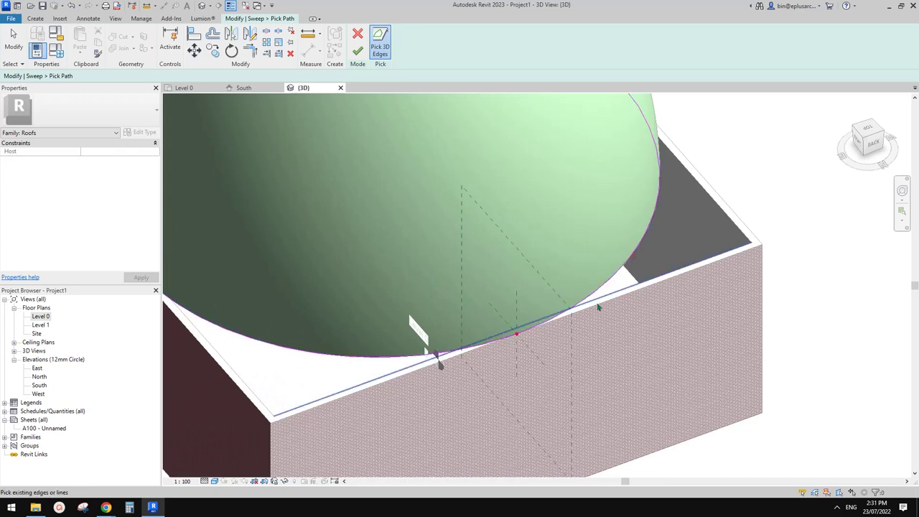
{"action": "scroll", "coordinate": [640, 258], "scroll_direction": "down", "scroll_amount": 3}
{"action": "middle_click_drag", "start_coordinate": [434, 304], "coordinate": [667, 279], "text": "shift"}
{"action": "scroll", "coordinate": [635, 264], "scroll_direction": "up", "scroll_amount": 1}
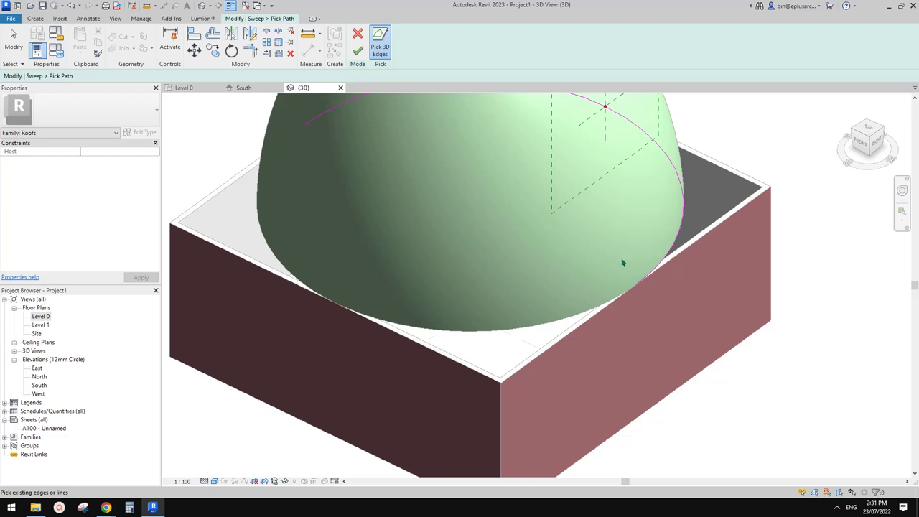
{"action": "middle_click_drag", "start_coordinate": [622, 263], "coordinate": [534, 382], "text": "shift"}
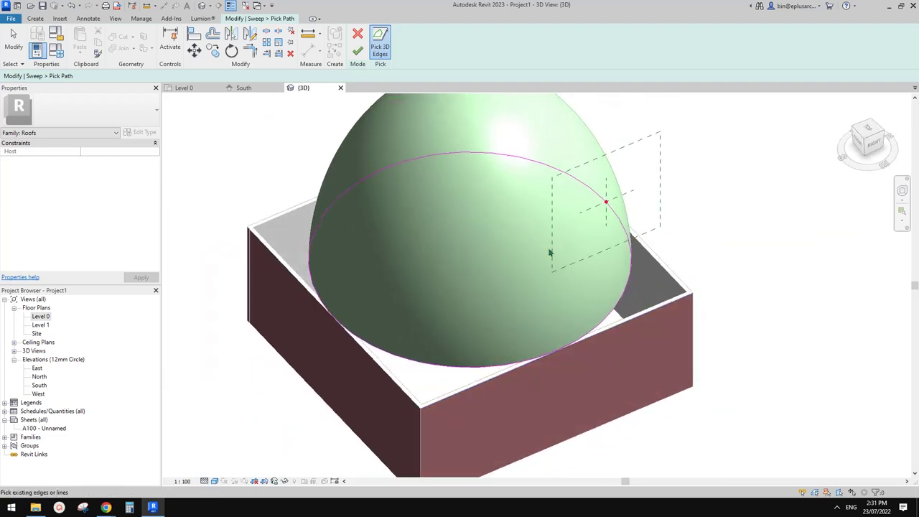
{"action": "middle_click_drag", "start_coordinate": [550, 253], "coordinate": [502, 273], "text": "shift"}
{"action": "key", "text": "Escape"}
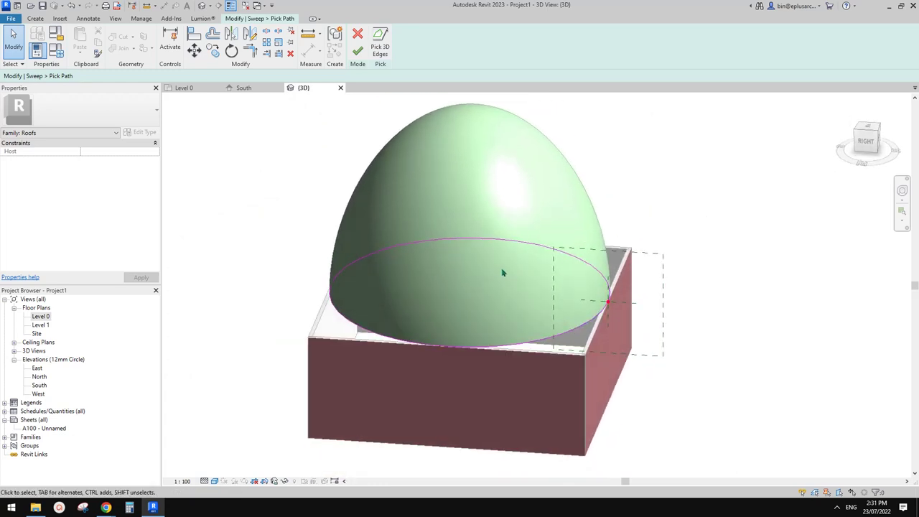
{"action": "mouse_move", "coordinate": [508, 207]}
{"action": "middle_mouse_down", "text": "shift"}
{"action": "mouse_move", "coordinate": [493, 256]}
{"action": "mouse_move", "coordinate": [476, 270]}
{"action": "middle_mouse_up", "text": "shift"}
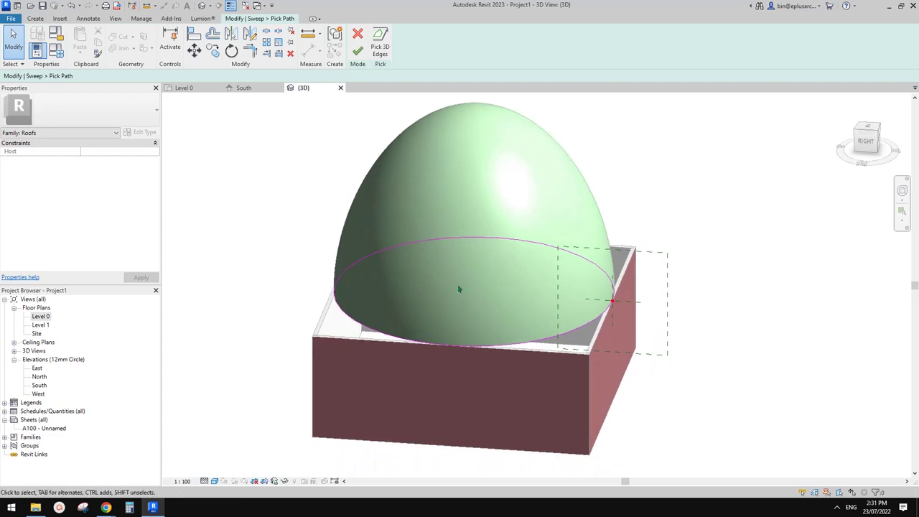
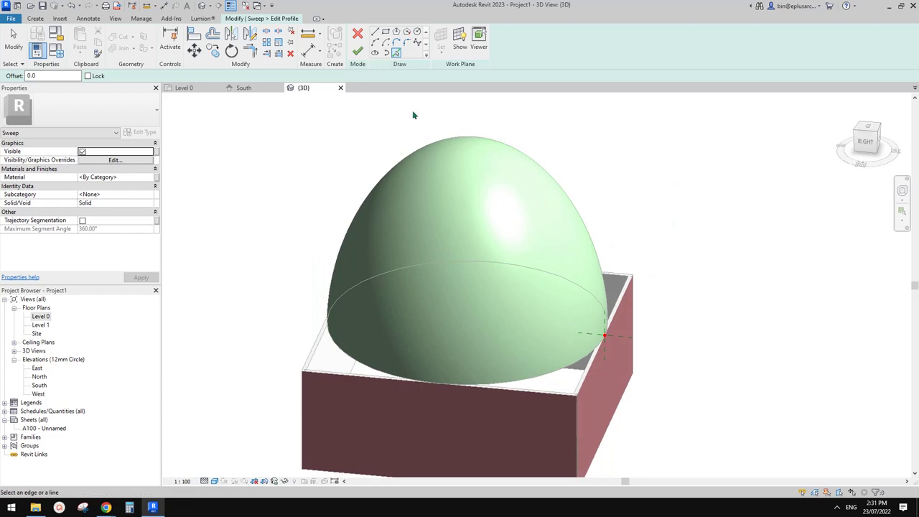
{"action": "left_click", "coordinate": [394, 53]}
{"action": "left_click", "coordinate": [379, 34]}
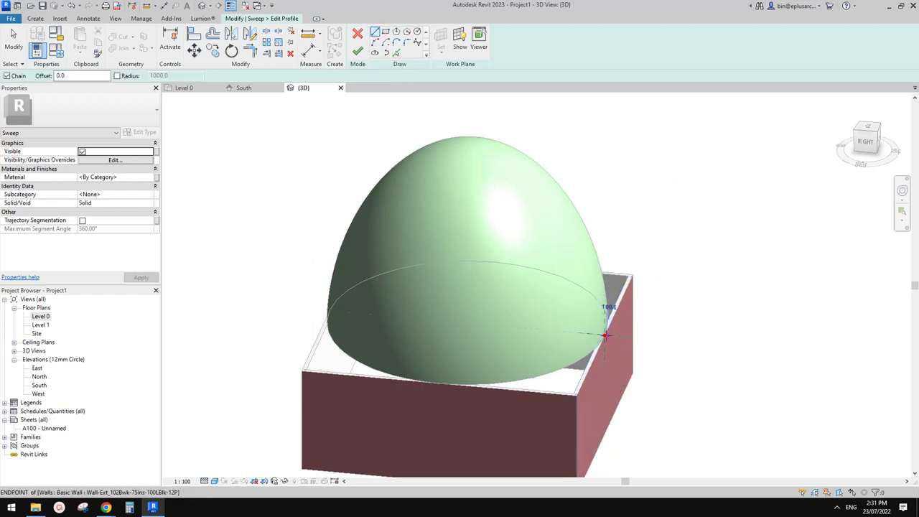
{"action": "scroll", "coordinate": [604, 334], "scroll_direction": "up", "scroll_amount": 2}
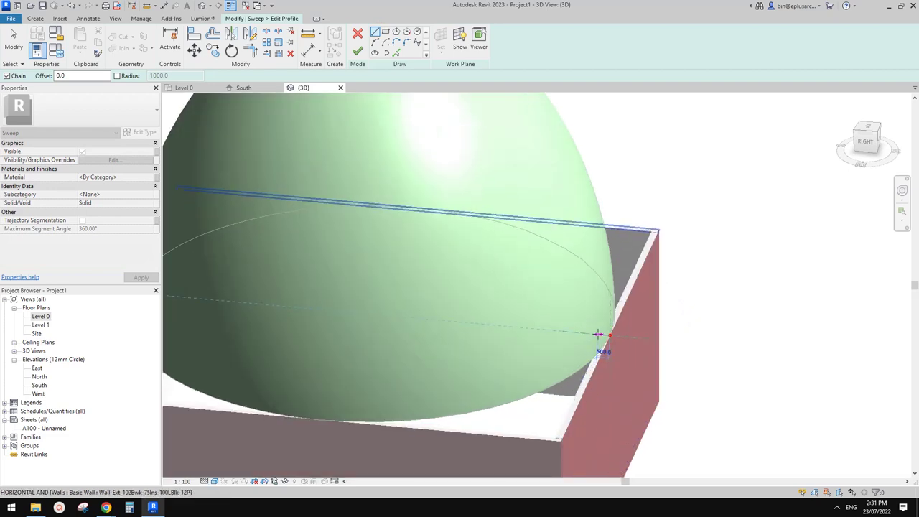
{"action": "scroll", "coordinate": [600, 324], "scroll_direction": "down", "scroll_amount": 2}
{"action": "key", "text": "Escape"}
{"action": "key", "text": "Escape"}
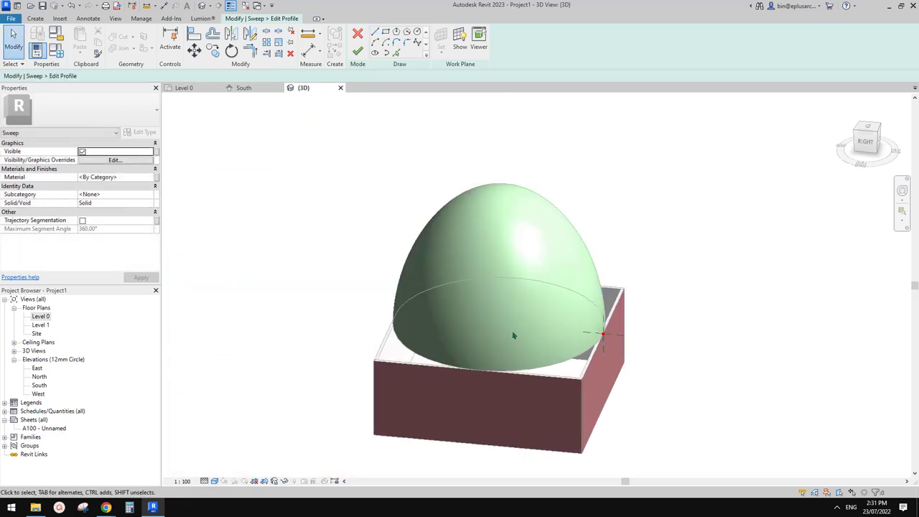
{"action": "middle_click_drag", "start_coordinate": [825, 210], "coordinate": [820, 223], "text": "shift"}
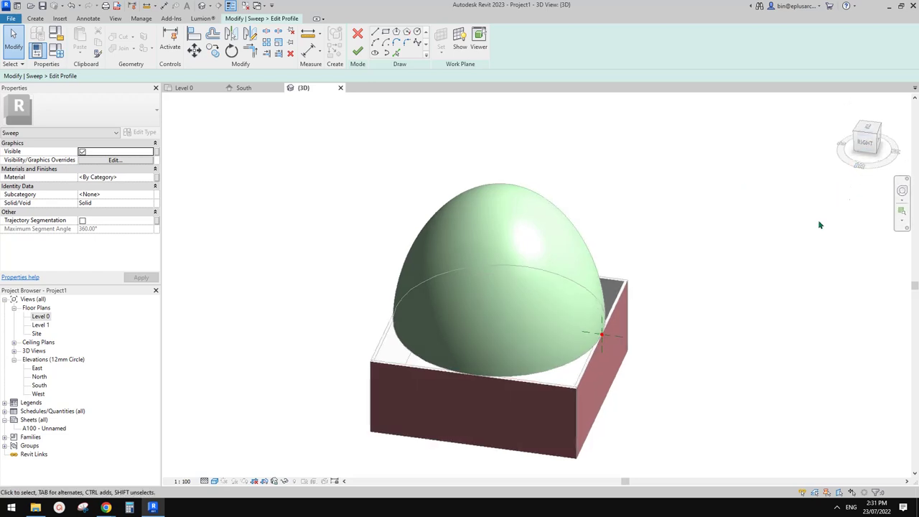
Open the East elevation for the sweep profile and display it as wireframe.
{"action": "double_click", "coordinate": [37, 368]}
{"action": "middle_click_drag", "start_coordinate": [694, 333], "coordinate": [658, 344]}
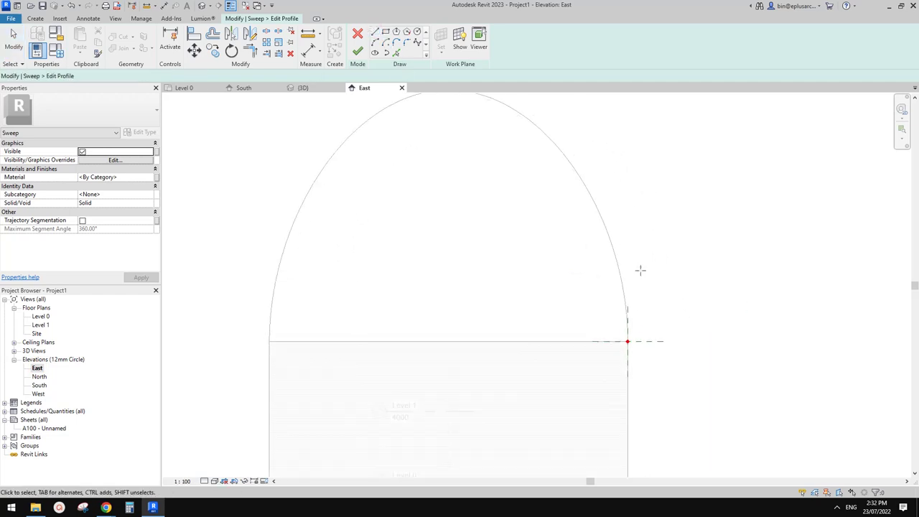
{"action": "key", "text": "w"}
{"action": "key", "text": "f"}
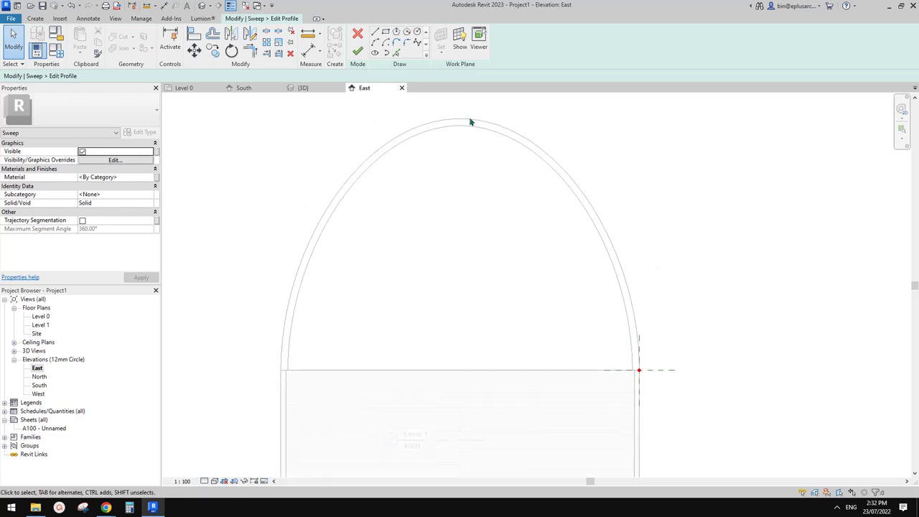
Draw a horizontal profile line at the wall top from the path point to the dome shell's inner edge.
{"action": "key", "text": "l"}
{"action": "key", "text": "i"}
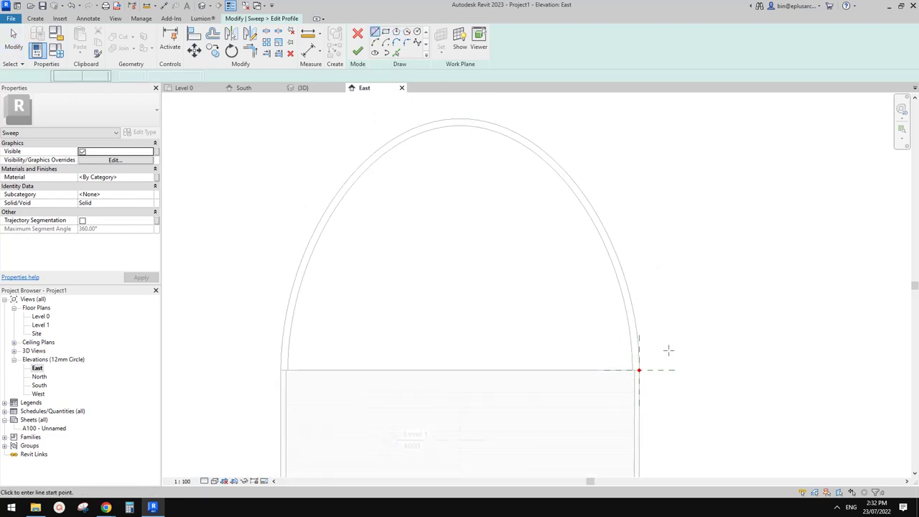
{"action": "scroll", "coordinate": [638, 371], "scroll_direction": "up", "scroll_amount": 2}
{"action": "left_click", "coordinate": [636, 371]}
{"action": "scroll", "coordinate": [634, 371], "scroll_direction": "up", "scroll_amount": 5}
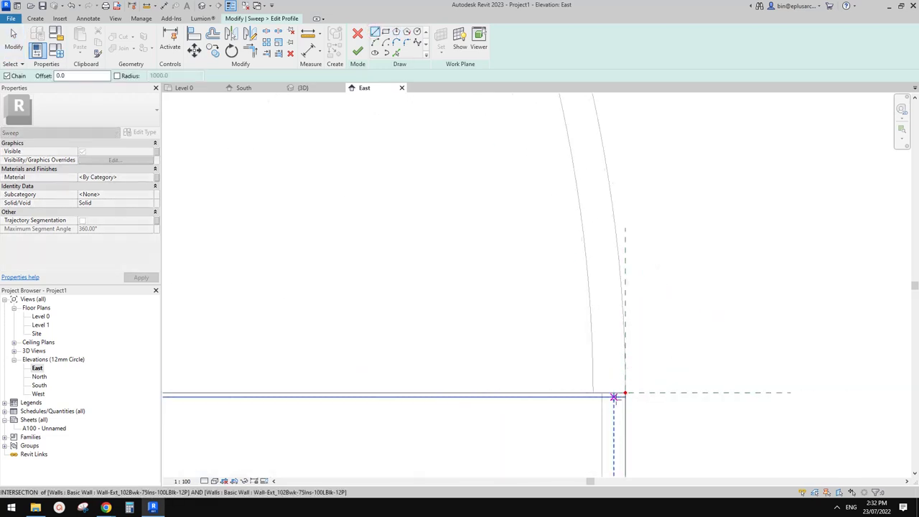
{"action": "scroll", "coordinate": [577, 323], "scroll_direction": "down", "scroll_amount": 5}
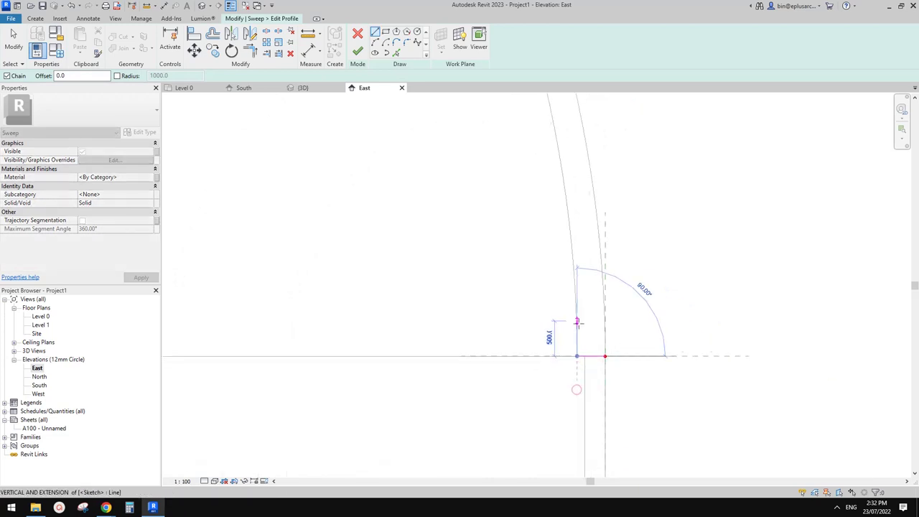
{"action": "key", "text": "Escape"}
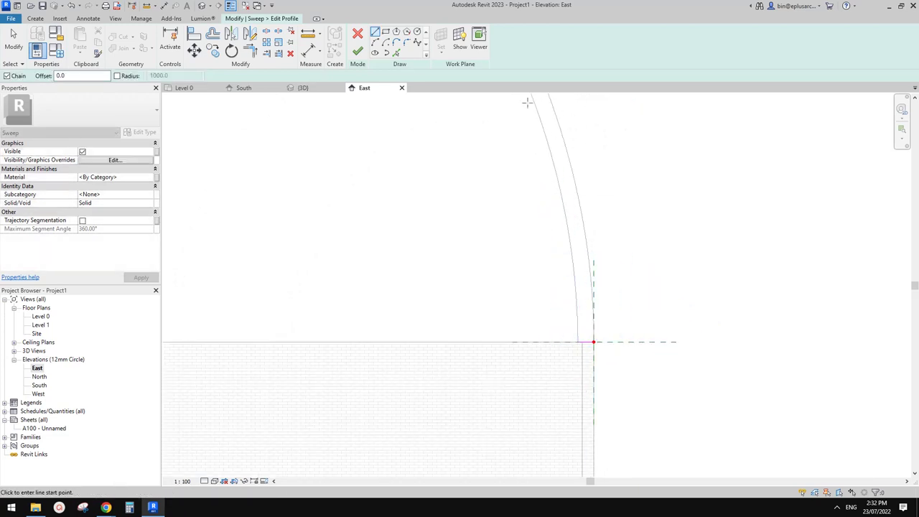
Sketch a spline from the dome's outer base point, with control points along its outer curve, ending at the middle of the base.
{"action": "left_click", "coordinate": [417, 43]}
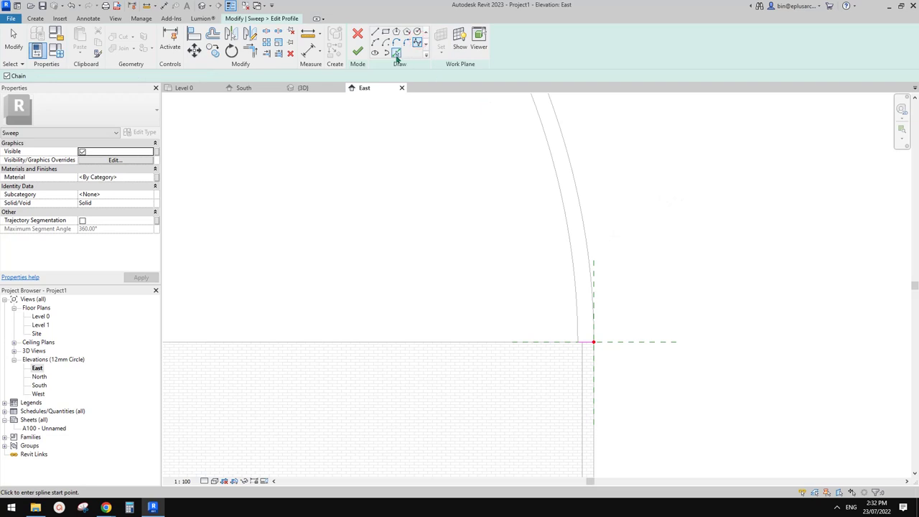
{"action": "left_click", "coordinate": [395, 54]}
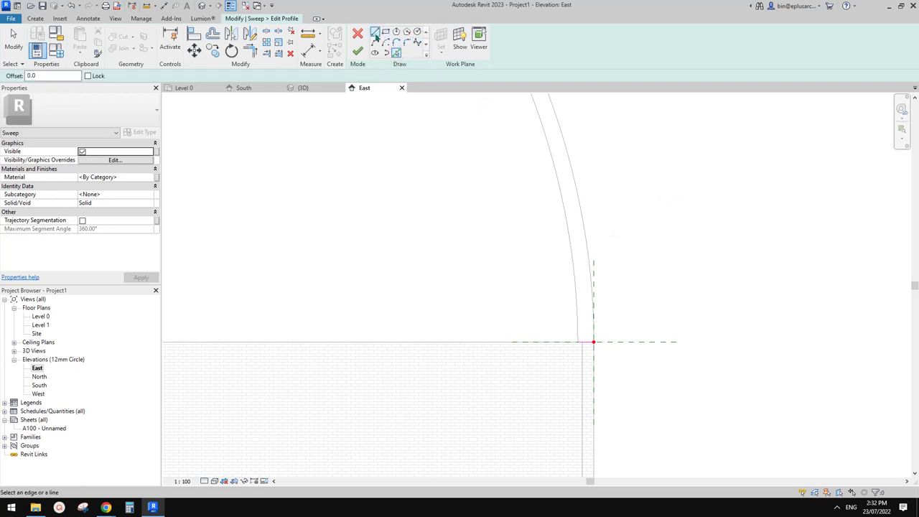
{"action": "left_click", "coordinate": [419, 43]}
{"action": "left_click", "coordinate": [595, 342]}
{"action": "scroll", "coordinate": [605, 295], "scroll_direction": "down", "scroll_amount": 1}
{"action": "middle_click_drag", "start_coordinate": [610, 291], "coordinate": [611, 348]}
{"action": "scroll", "coordinate": [611, 348], "scroll_direction": "down", "scroll_amount": 1}
{"action": "left_click", "coordinate": [600, 264]}
{"action": "middle_click_drag", "start_coordinate": [494, 136], "coordinate": [662, 382]}
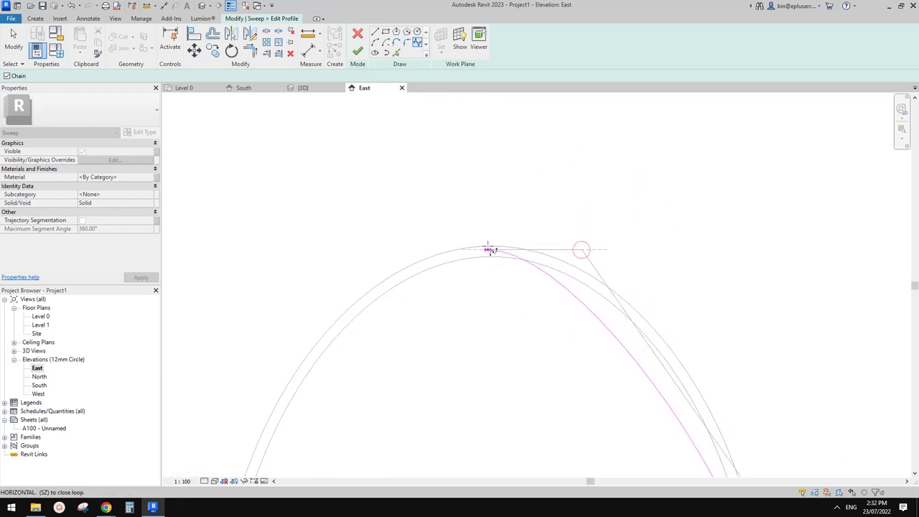
{"action": "scroll", "coordinate": [496, 247], "scroll_direction": "up", "scroll_amount": 2}
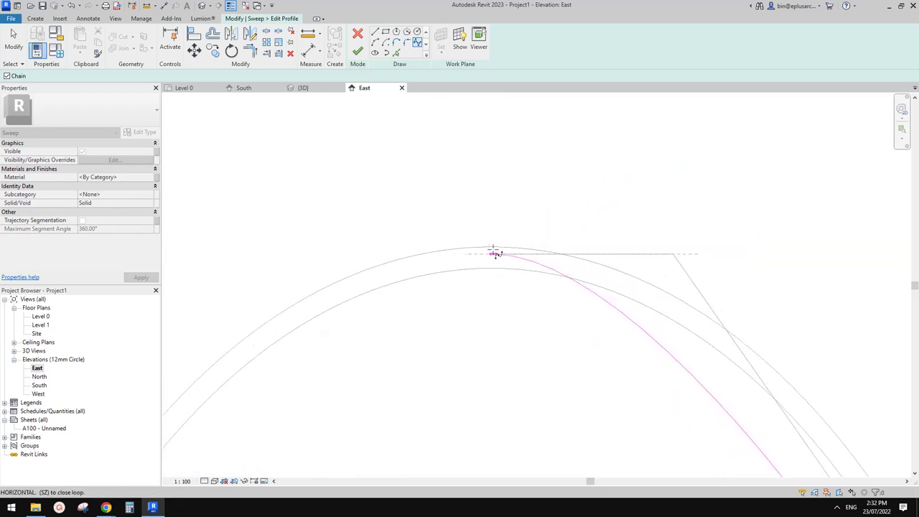
{"action": "middle_click_drag", "start_coordinate": [579, 265], "coordinate": [592, 276]}
{"action": "scroll", "coordinate": [588, 266], "scroll_direction": "down", "scroll_amount": 2}
{"action": "scroll", "coordinate": [541, 266], "scroll_direction": "down", "scroll_amount": 3}
{"action": "middle_click_drag", "start_coordinate": [566, 346], "coordinate": [526, 150]}
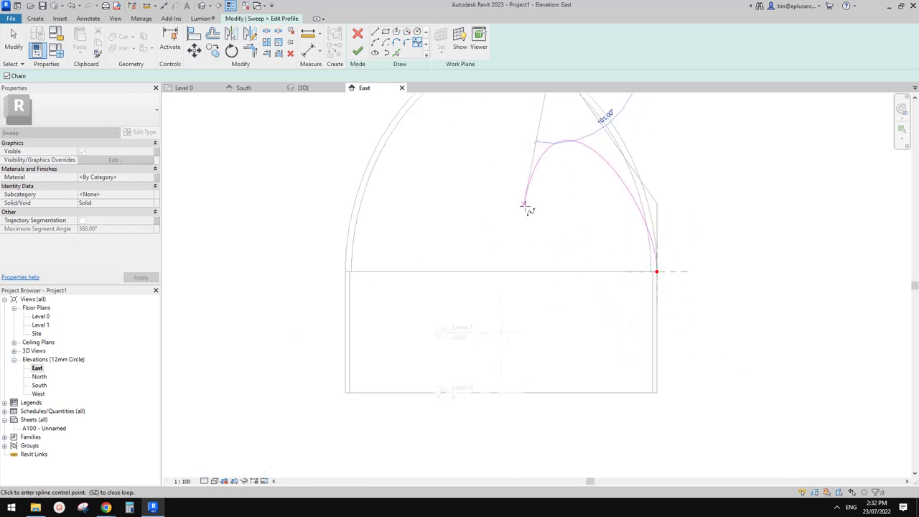
{"action": "left_click", "coordinate": [501, 272]}
{"action": "key", "text": "Escape"}
{"action": "key", "text": "Escape"}
Reshape the spline by moving its free end to the dome's apex and adjusting the control points to follow the outer curve.
{"action": "left_click", "coordinate": [507, 251]}
{"action": "middle_click_drag", "start_coordinate": [515, 263], "coordinate": [528, 355]}
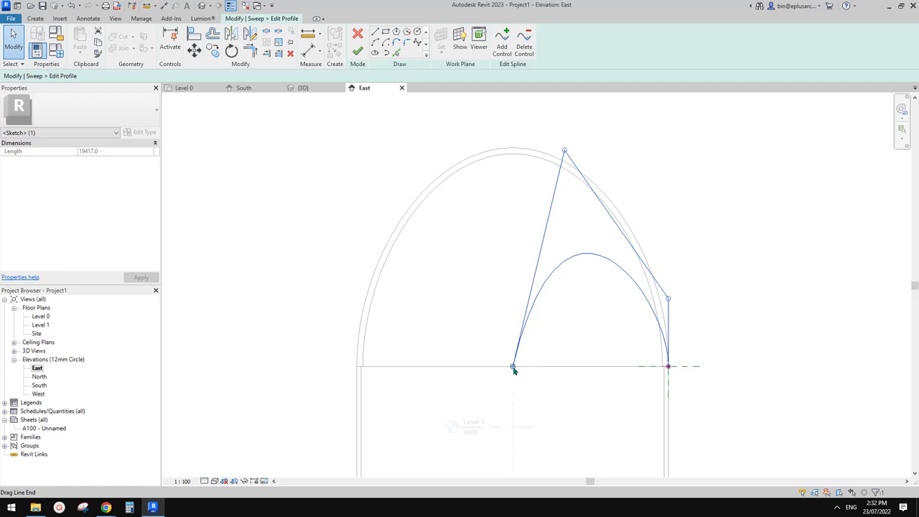
{"action": "mouse_move", "coordinate": [513, 368]}
{"action": "left_mouse_down"}
{"action": "mouse_move", "coordinate": [530, 247]}
{"action": "mouse_move", "coordinate": [523, 149]}
{"action": "mouse_move", "coordinate": [513, 148]}
{"action": "mouse_move", "coordinate": [631, 148]}
{"action": "mouse_move", "coordinate": [621, 146]}
{"action": "left_mouse_up"}
{"action": "scroll", "coordinate": [512, 149], "scroll_direction": "up", "scroll_amount": 1}
{"action": "left_click_drag", "start_coordinate": [695, 344], "coordinate": [694, 319]}
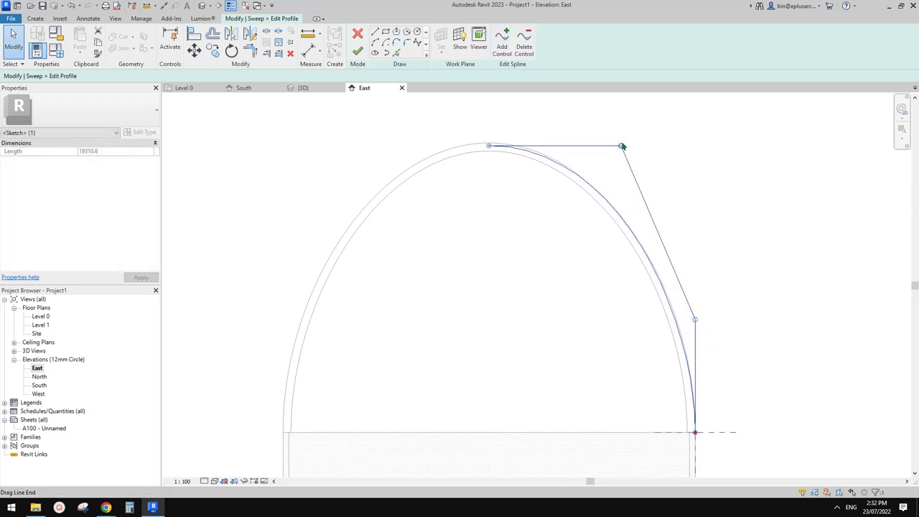
{"action": "scroll", "coordinate": [627, 145], "scroll_direction": "down", "scroll_amount": 1}
{"action": "left_click", "coordinate": [740, 236]}
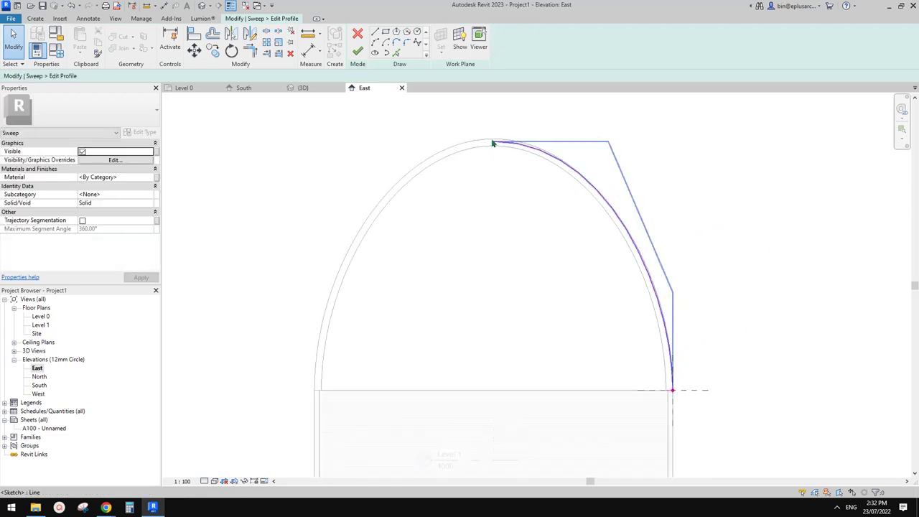
Offset a copy of the outer spline 400 mm inward to form the inner curve of the sweep profile.
{"action": "key", "text": "o"}
{"action": "key", "text": "f"}
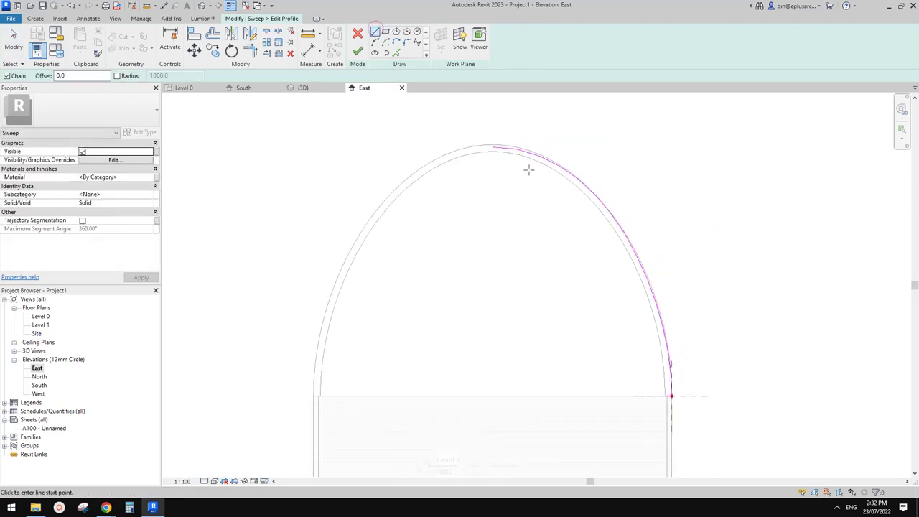
{"action": "left_click", "coordinate": [579, 184]}
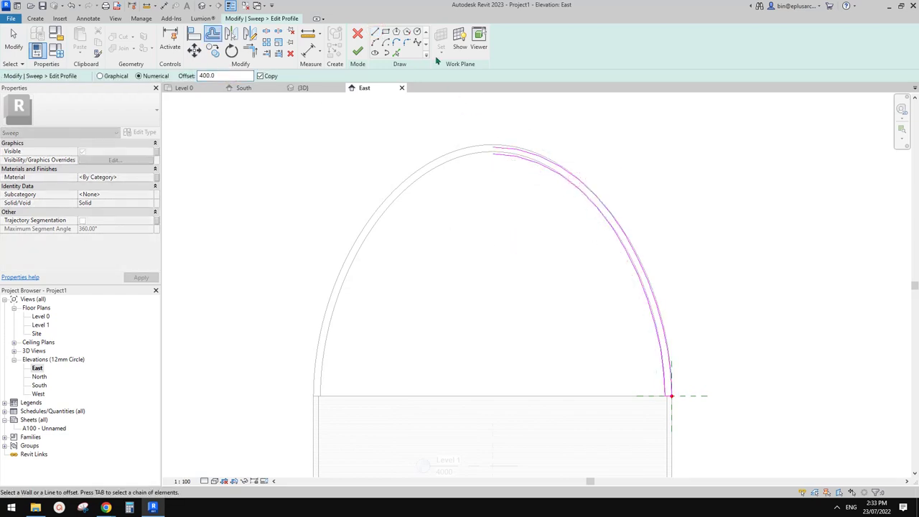
Close the profile at the apex with a vertical line joining the upper ends of the outer and inner curves.
{"action": "left_click", "coordinate": [375, 34]}
{"action": "left_click", "coordinate": [492, 148]}
{"action": "scroll", "coordinate": [493, 148], "scroll_direction": "up", "scroll_amount": 4}
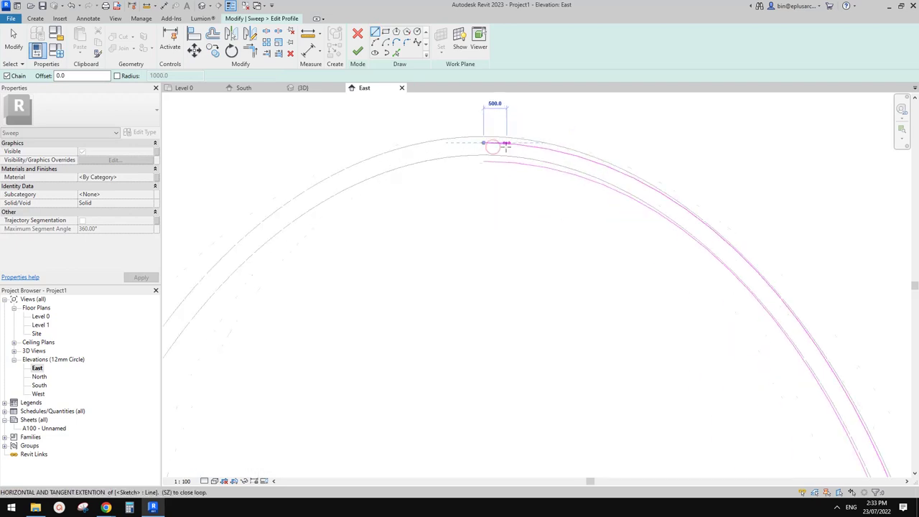
{"action": "left_click", "coordinate": [481, 163]}
{"action": "scroll", "coordinate": [558, 148], "scroll_direction": "down", "scroll_amount": 3}
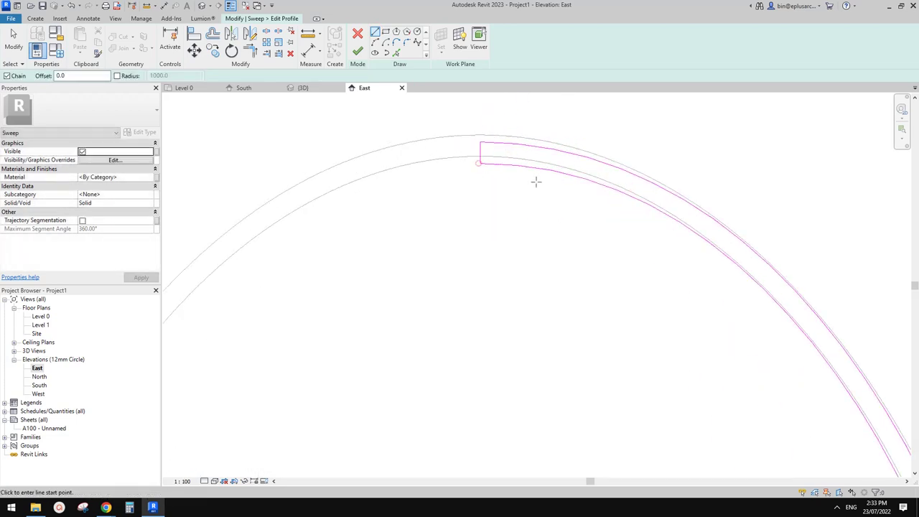
{"action": "middle_click_drag", "start_coordinate": [558, 149], "coordinate": [498, 63]}
{"action": "key", "text": "Escape"}
{"action": "scroll", "coordinate": [608, 313], "scroll_direction": "up", "scroll_amount": 3}
{"action": "scroll", "coordinate": [598, 292], "scroll_direction": "up", "scroll_amount": 2}
{"action": "scroll", "coordinate": [564, 275], "scroll_direction": "down", "scroll_amount": 4}
{"action": "scroll", "coordinate": [505, 252], "scroll_direction": "down", "scroll_amount": 5}
{"action": "middle_click_drag", "start_coordinate": [522, 251], "coordinate": [583, 291]}
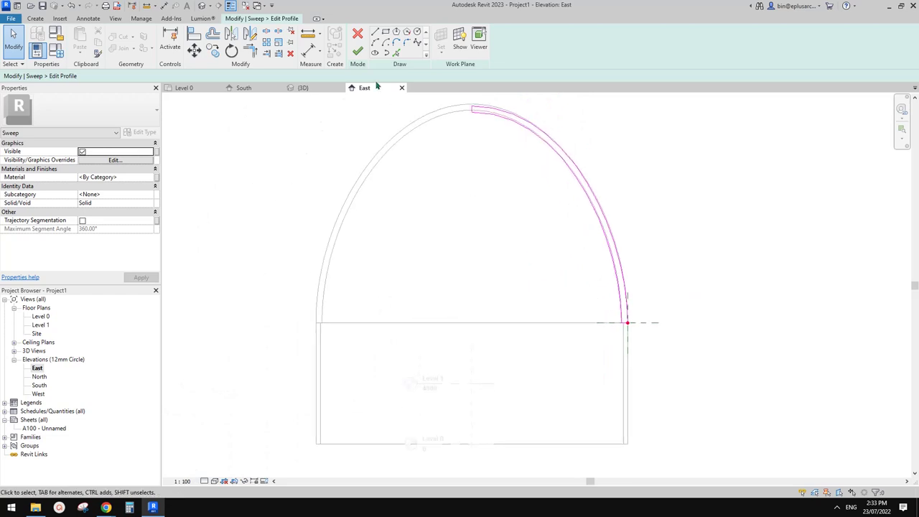
Try to generate the sweep from the closed dome profile.
{"action": "left_click", "coordinate": [358, 51]}
{"action": "left_click", "coordinate": [358, 51]}
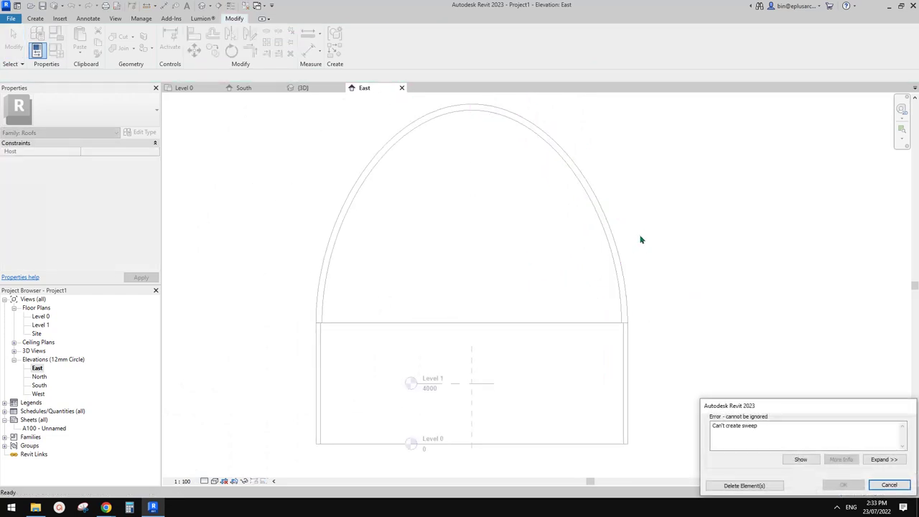
{"action": "left_click_drag", "start_coordinate": [774, 407], "coordinate": [677, 352]}
{"action": "key", "text": "Escape"}
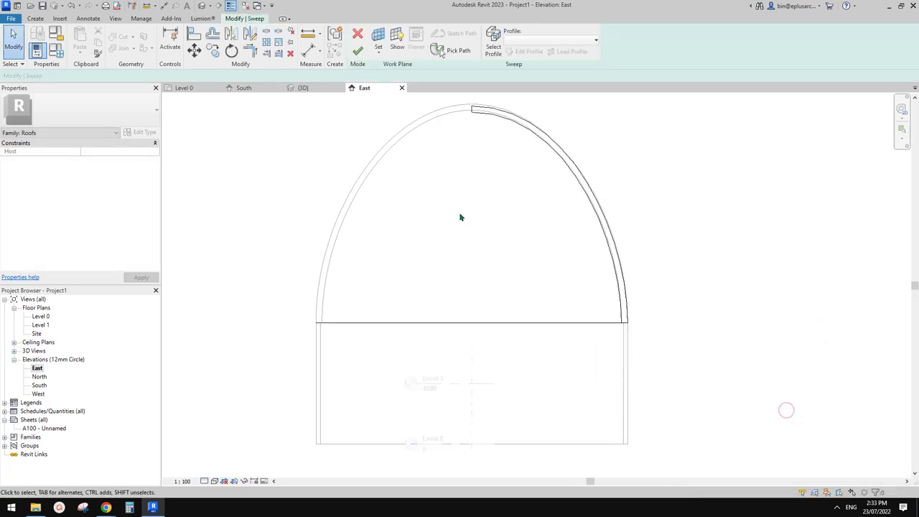
Reopen the sweep's profile sketch for editing.
{"action": "left_click", "coordinate": [501, 132]}
{"action": "middle_click_drag", "start_coordinate": [501, 133], "coordinate": [509, 140]}
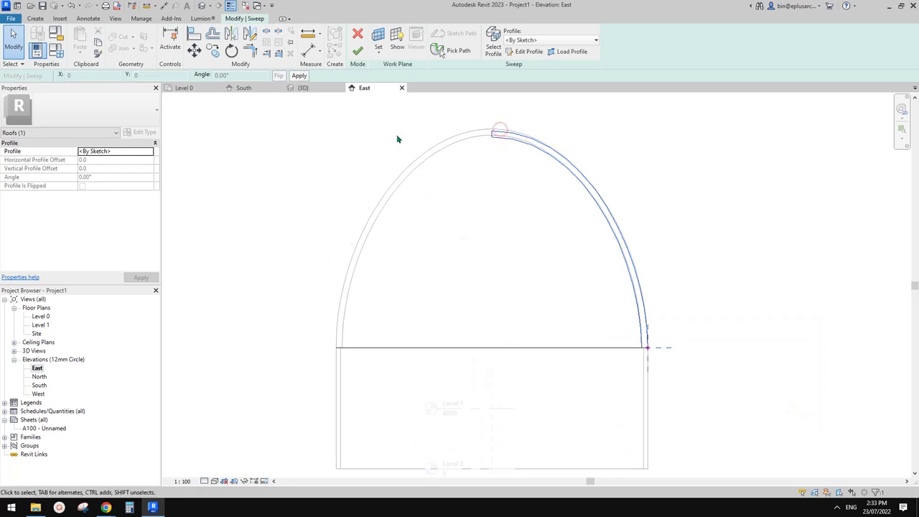
{"action": "left_click", "coordinate": [241, 153]}
{"action": "left_click", "coordinate": [499, 138]}
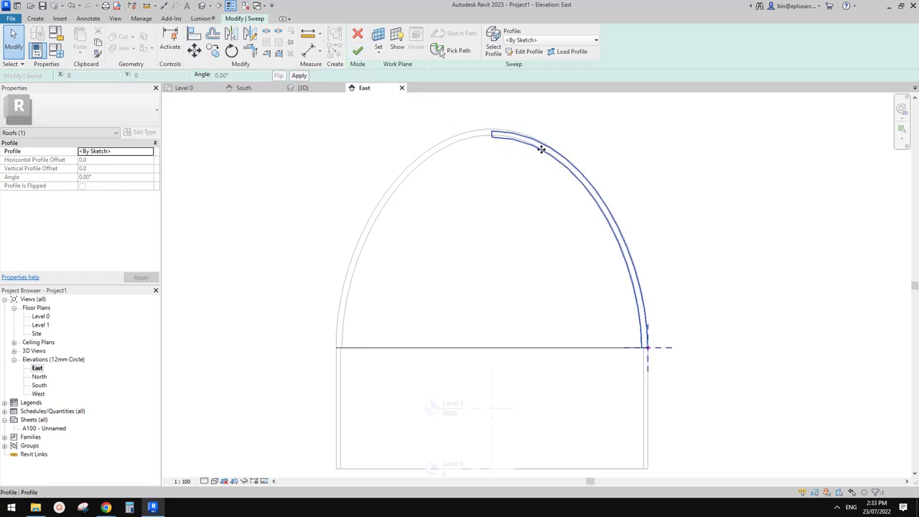
{"action": "left_click", "coordinate": [503, 148]}
{"action": "scroll", "coordinate": [495, 143], "scroll_direction": "up", "scroll_amount": 3}
{"action": "scroll", "coordinate": [489, 135], "scroll_direction": "up", "scroll_amount": 1}
{"action": "double_click", "coordinate": [493, 132]}
{"action": "scroll", "coordinate": [495, 136], "scroll_direction": "down", "scroll_amount": 4}
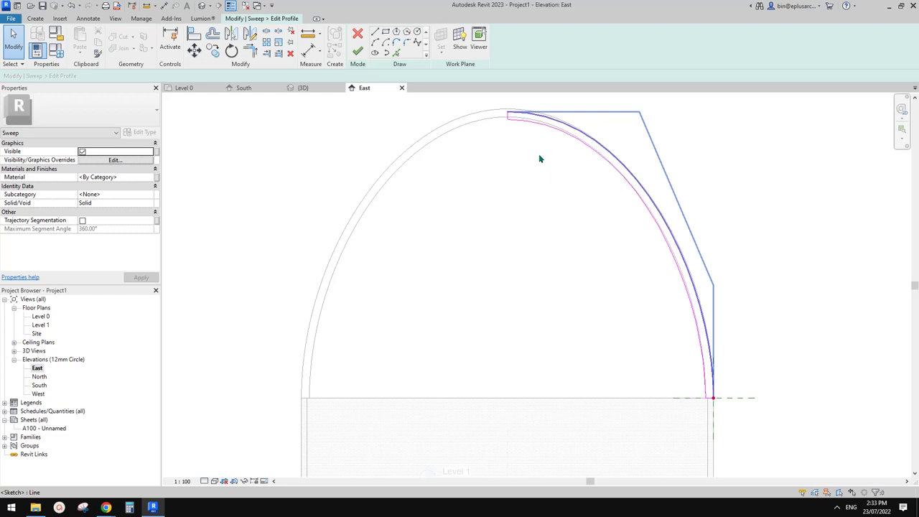
Move the profile's vertical closing line at the apex slightly outward from the dome's centre axis.
{"action": "scroll", "coordinate": [519, 118], "scroll_direction": "up", "scroll_amount": 4}
{"action": "left_click", "coordinate": [502, 107]}
{"action": "scroll", "coordinate": [487, 105], "scroll_direction": "up", "scroll_amount": 1}
{"action": "left_click_drag", "start_coordinate": [487, 104], "coordinate": [497, 104]}
{"action": "left_click", "coordinate": [486, 114]}
{"action": "scroll", "coordinate": [489, 112], "scroll_direction": "up", "scroll_amount": 1}
{"action": "key", "text": "m"}
{"action": "key", "text": "v"}
{"action": "left_click", "coordinate": [486, 105]}
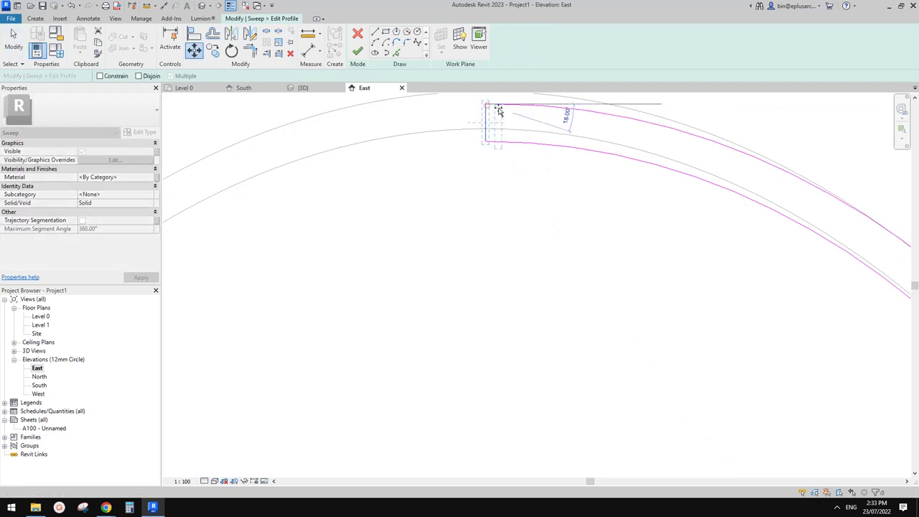
{"action": "left_click", "coordinate": [497, 104]}
{"action": "key", "text": "Escape"}
{"action": "scroll", "coordinate": [514, 160], "scroll_direction": "down", "scroll_amount": 5}
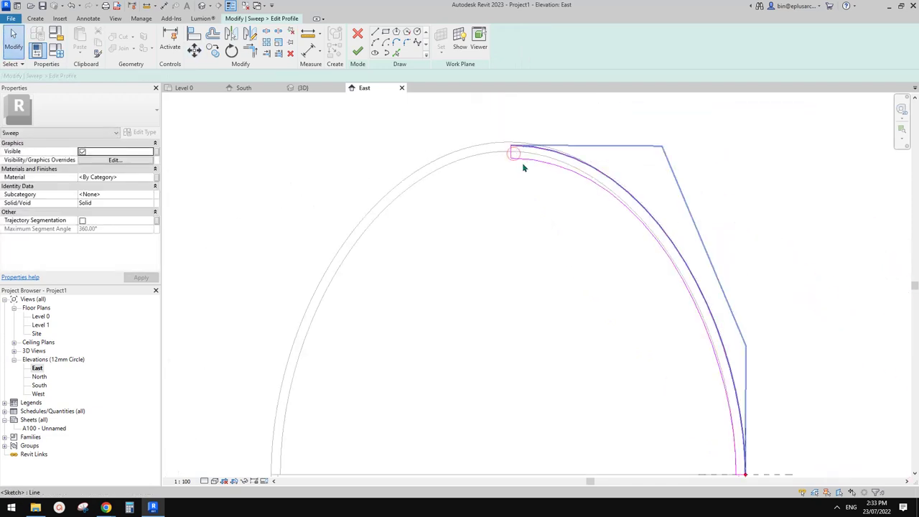
Finish the edited profile and generate the dome sweep.
{"action": "left_click", "coordinate": [358, 50]}
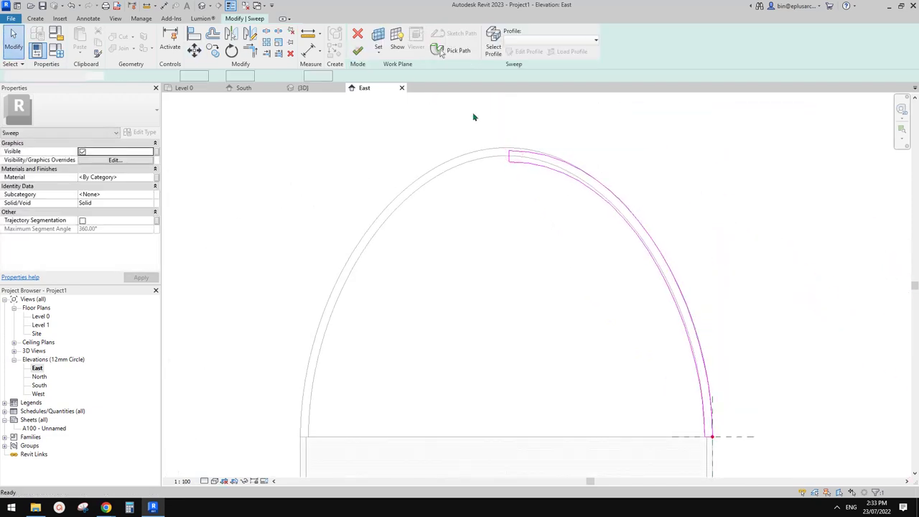
{"action": "left_click", "coordinate": [360, 53]}
{"action": "key", "text": "Escape"}
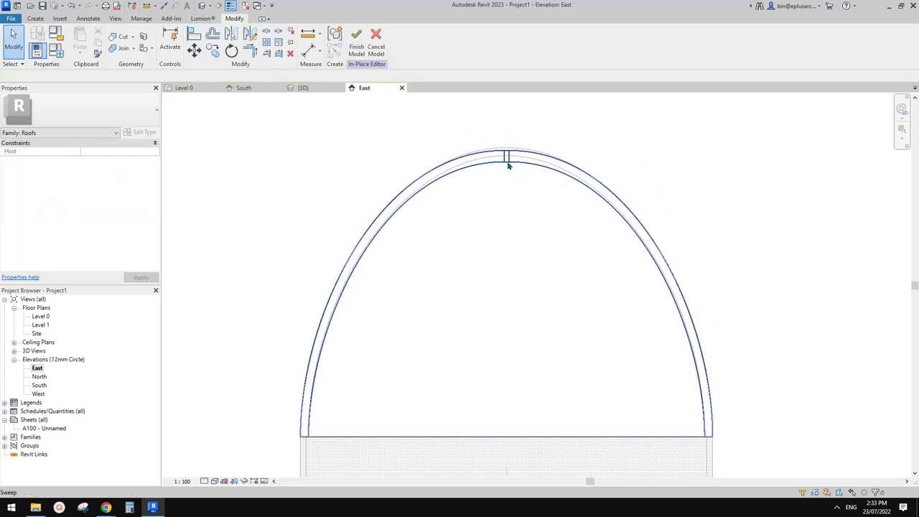
{"action": "left_click", "coordinate": [507, 165]}
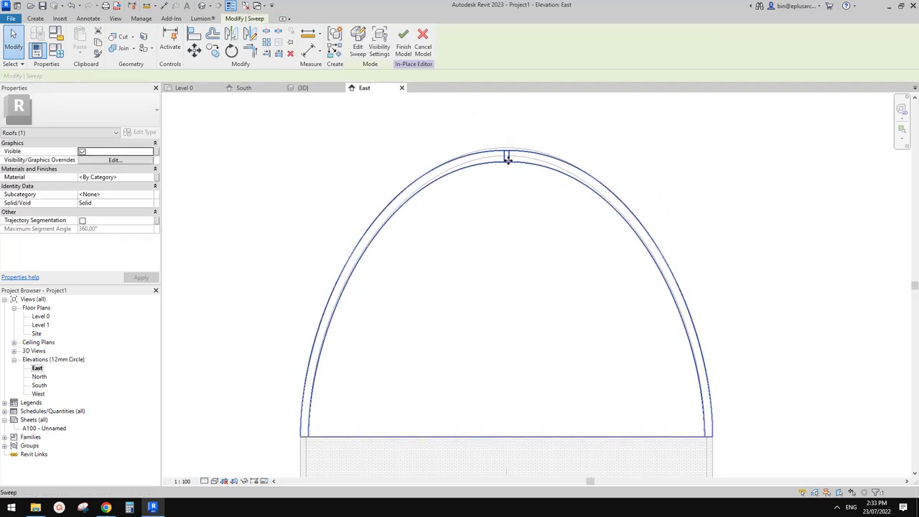
Open the 3D view and finish the in-place roof model.
{"action": "left_click", "coordinate": [202, 6]}
{"action": "middle_click_drag", "start_coordinate": [496, 273], "coordinate": [510, 265], "text": "shift"}
{"action": "key", "text": "h"}
{"action": "key", "text": "ctrl+z"}
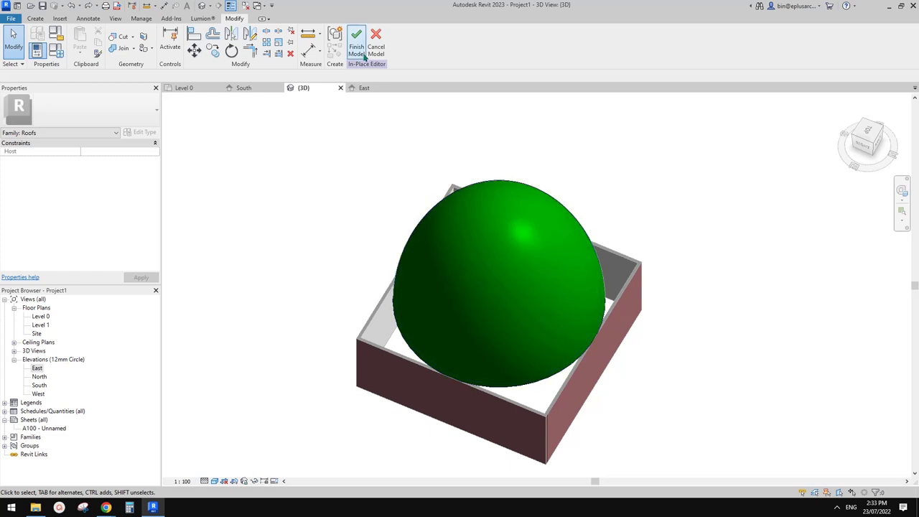
{"action": "left_click", "coordinate": [363, 56]}
Delete the original dome roof that overlaps the new swept dome.
{"action": "left_click", "coordinate": [523, 210]}
{"action": "key", "text": "Escape"}
{"action": "left_click", "coordinate": [521, 230]}
{"action": "key", "text": "d"}
{"action": "key", "text": "e"}
Edit the swept dome in place and enable Trajectory Segmentation on its sweep.
{"action": "left_click", "coordinate": [529, 227]}
{"action": "middle_click_drag", "start_coordinate": [542, 255], "coordinate": [549, 280], "text": "shift"}
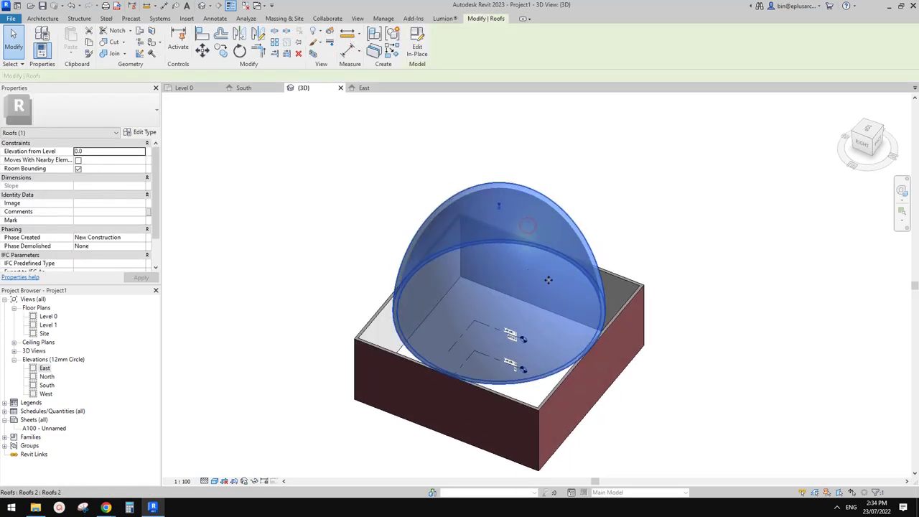
{"action": "left_click", "coordinate": [415, 46]}
{"action": "scroll", "coordinate": [531, 248], "scroll_direction": "up", "scroll_amount": 2}
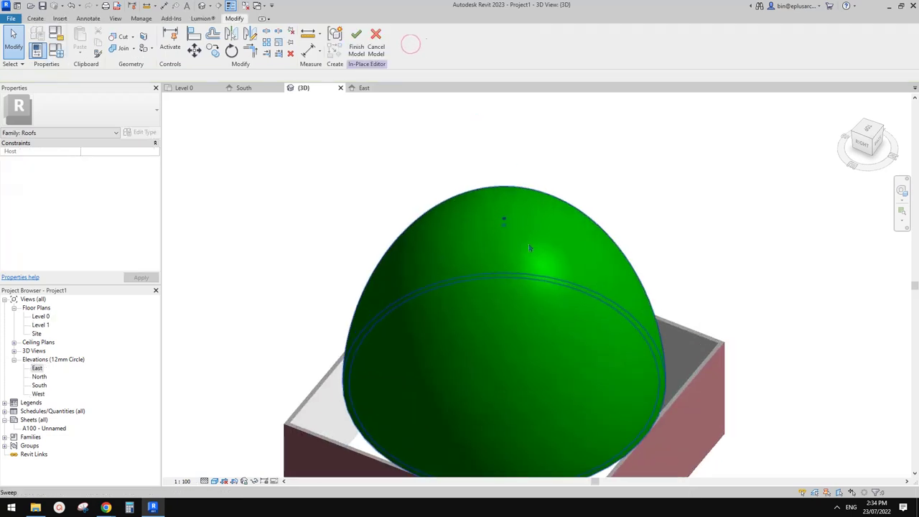
{"action": "left_click", "coordinate": [529, 244]}
{"action": "left_click", "coordinate": [358, 47]}
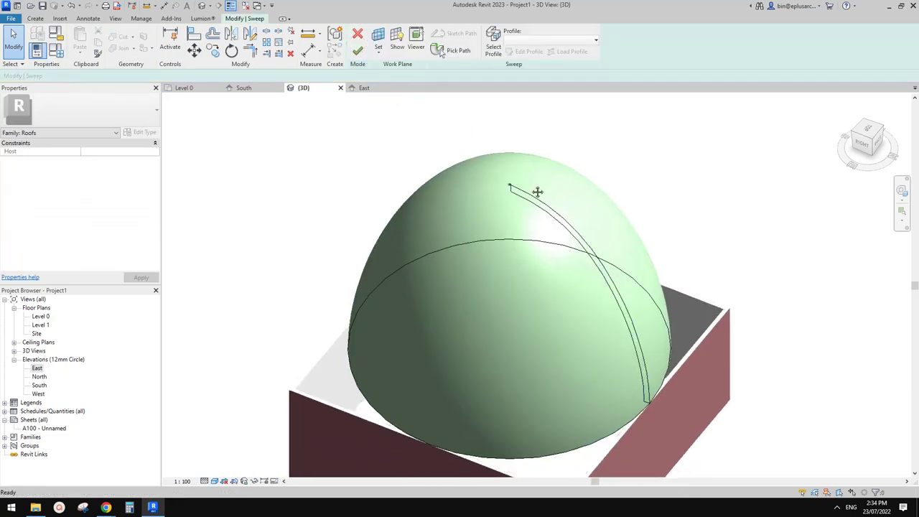
{"action": "left_click", "coordinate": [358, 50]}
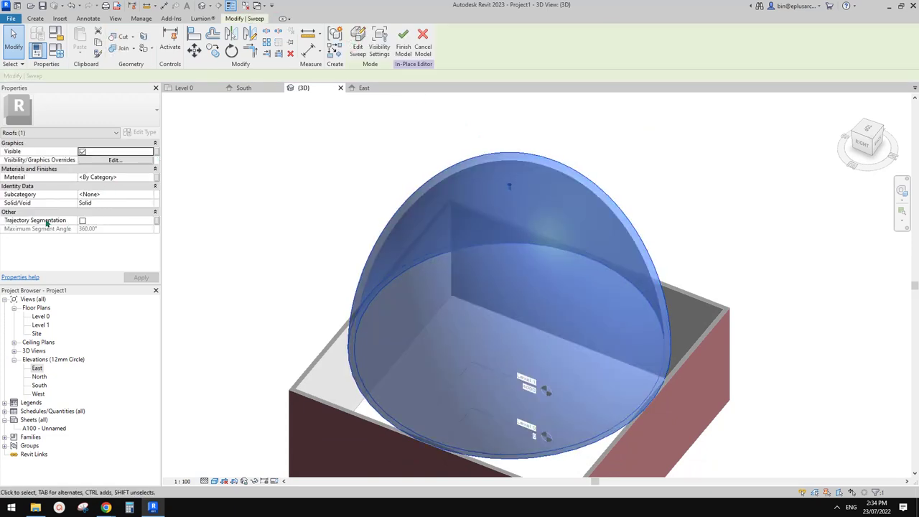
{"action": "left_click", "coordinate": [82, 221]}
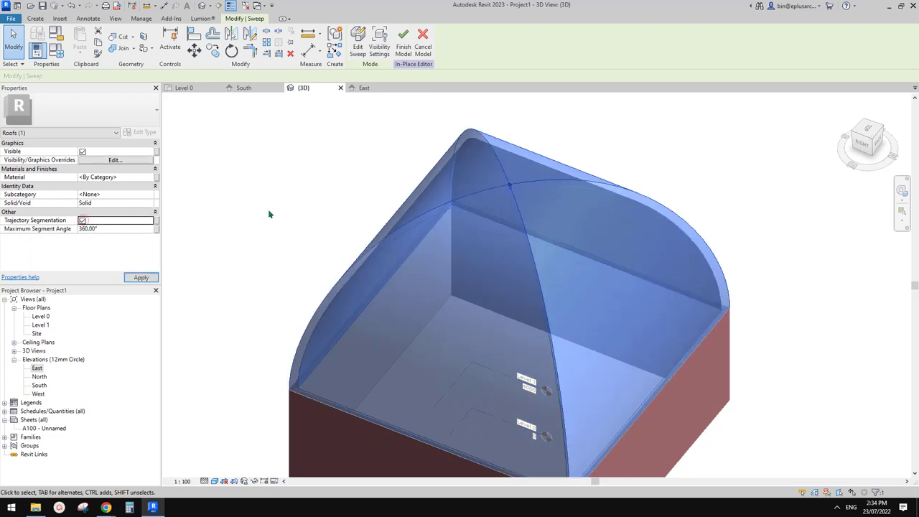
{"action": "middle_click_drag", "start_coordinate": [475, 218], "coordinate": [573, 255], "text": "shift"}
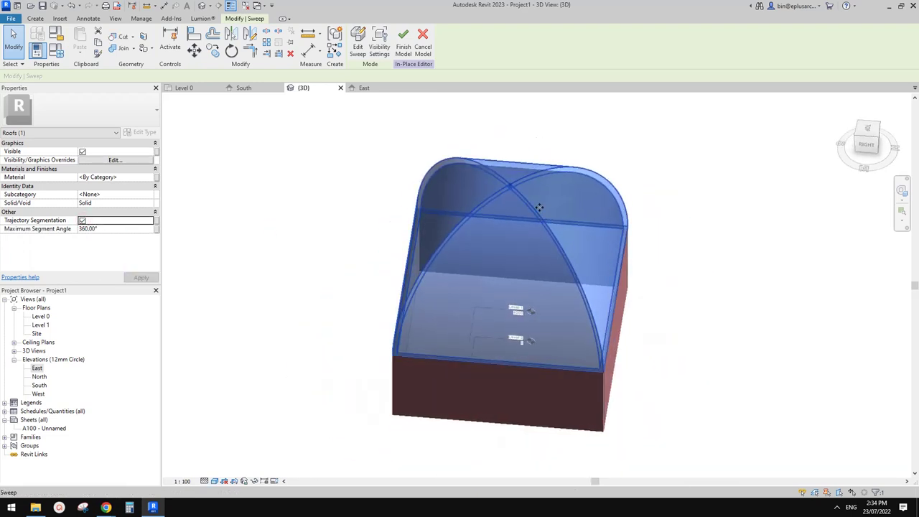
Try maximum segment angles of 90°, 50°, 60° and 45° on the dome sweep.
{"action": "left_click", "coordinate": [113, 229]}
{"action": "type", "text": "90"}
{"action": "left_click", "coordinate": [111, 230]}
{"action": "type", "text": "50"}
{"action": "left_click", "coordinate": [108, 230]}
{"action": "type", "text": "60"}
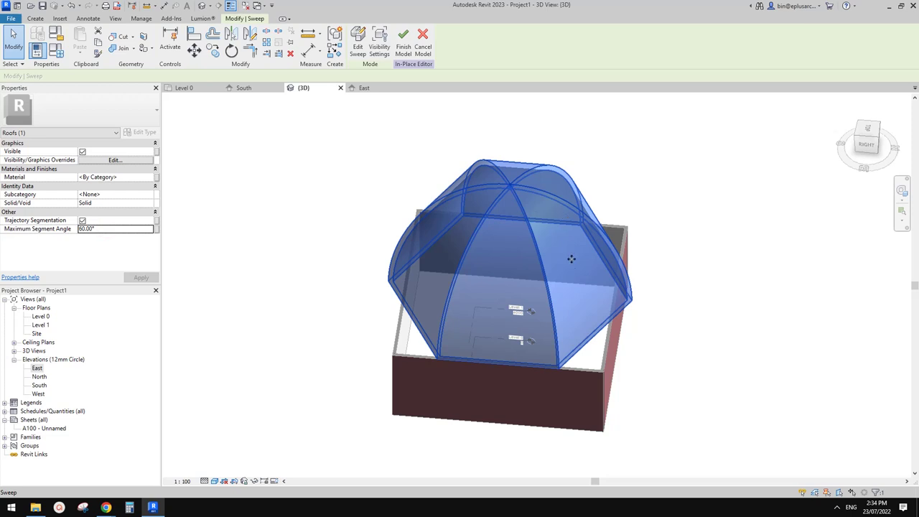
{"action": "key", "text": "Escape"}
{"action": "middle_click_drag", "start_coordinate": [571, 259], "coordinate": [524, 226], "text": "shift"}
{"action": "middle_click_drag", "start_coordinate": [522, 275], "coordinate": [421, 293], "text": "shift"}
{"action": "left_click", "coordinate": [581, 225]}
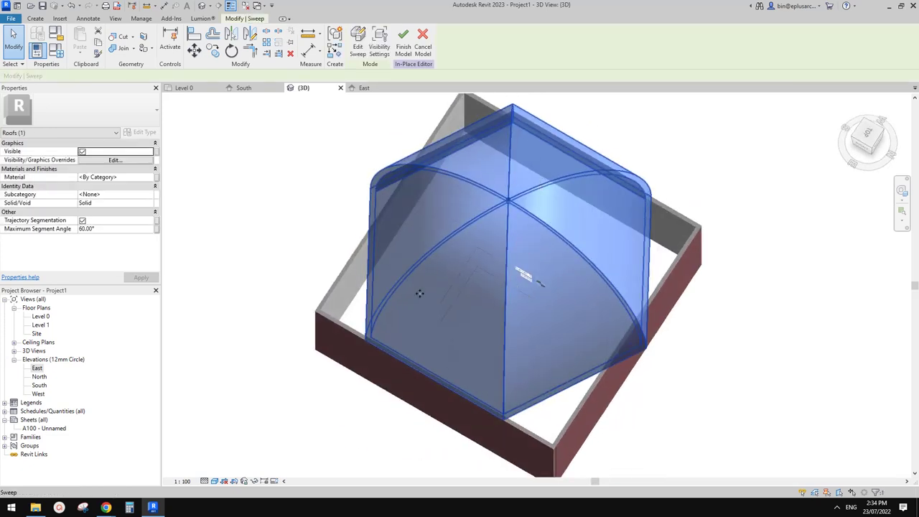
{"action": "left_click", "coordinate": [98, 229]}
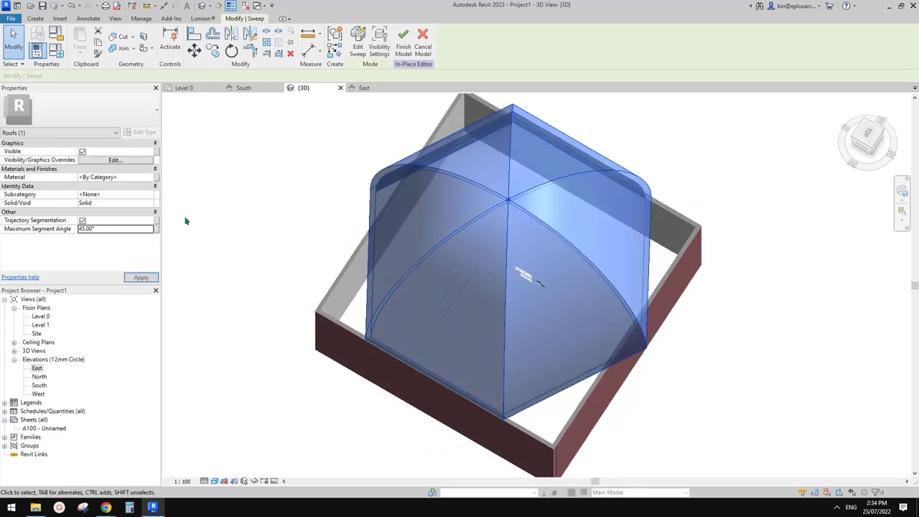
{"action": "type", "text": "45"}
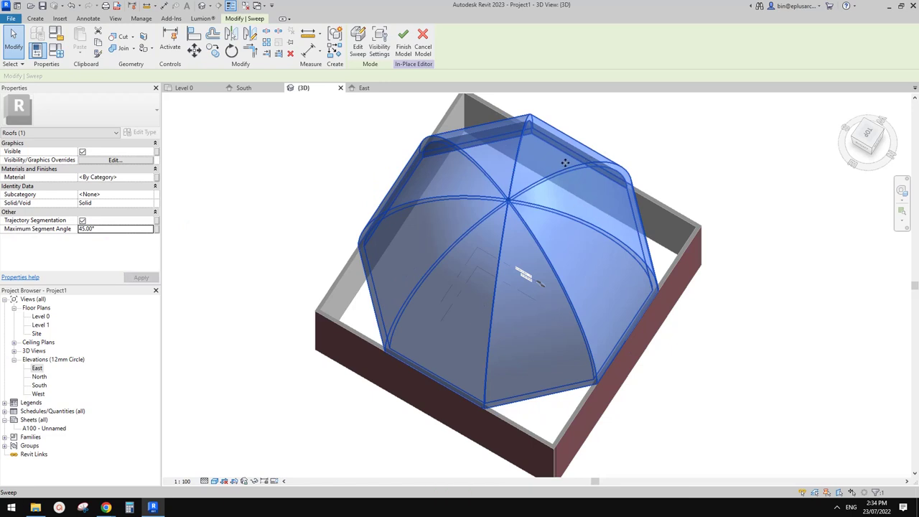
Set the dome sweep's maximum segment angle to 30°.
{"action": "left_click", "coordinate": [122, 230]}
{"action": "type", "text": "30"}
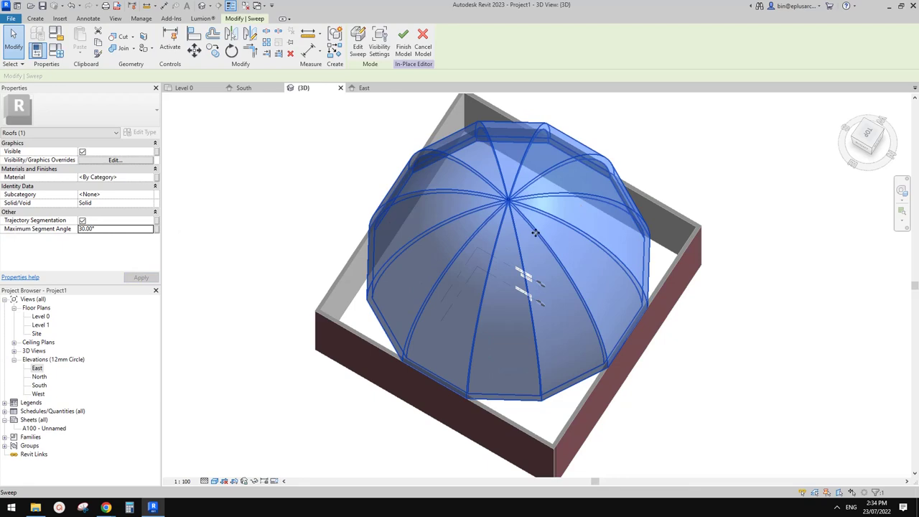
{"action": "left_click", "coordinate": [604, 147]}
{"action": "left_click", "coordinate": [535, 221]}
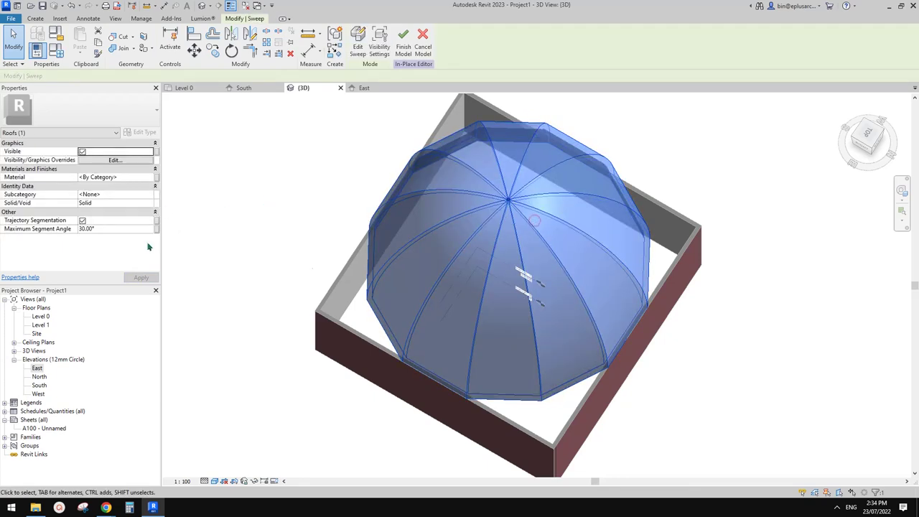
{"action": "scroll", "coordinate": [581, 266], "scroll_direction": "down", "scroll_amount": 2}
{"action": "left_click", "coordinate": [639, 207]}
{"action": "middle_click_drag", "start_coordinate": [638, 215], "coordinate": [253, 414], "text": "shift"}
Switch to the browser to check the Islamic dome reference images, and return to Revit.
{"action": "mouse_move", "coordinate": [108, 510]}
{"action": "left_click", "coordinate": [156, 467]}
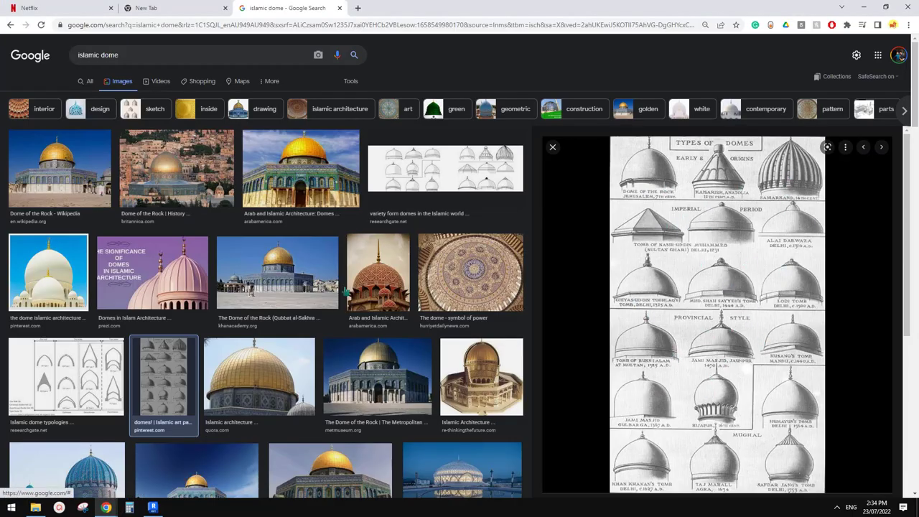
{"action": "left_click", "coordinate": [152, 508]}
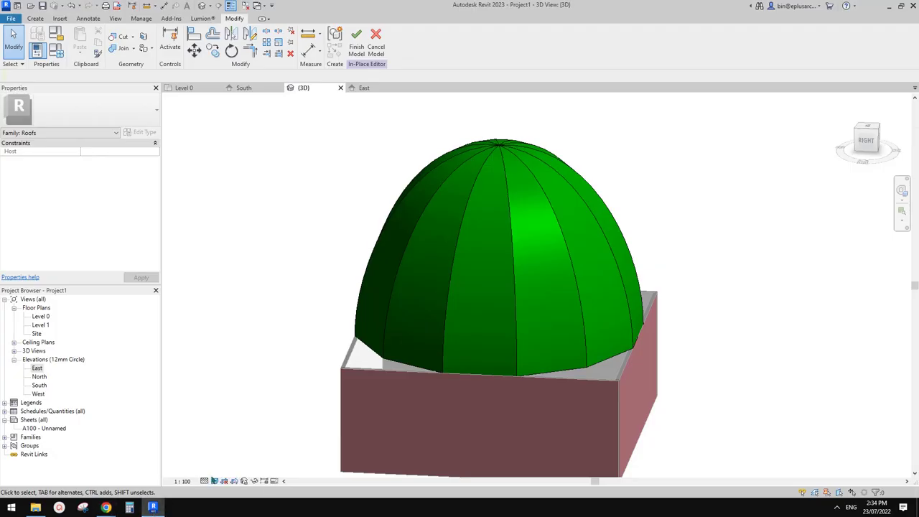
Examine the apex and the faceted panels of the segmented dome sweep.
{"action": "scroll", "coordinate": [493, 161], "scroll_direction": "up", "scroll_amount": 5}
{"action": "left_click", "coordinate": [493, 161]}
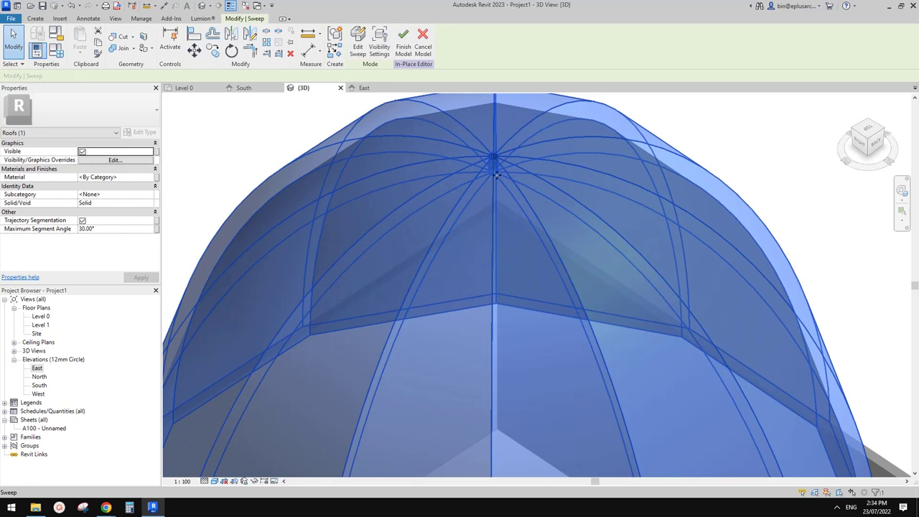
{"action": "scroll", "coordinate": [497, 174], "scroll_direction": "down", "scroll_amount": 3}
{"action": "scroll", "coordinate": [515, 199], "scroll_direction": "up", "scroll_amount": 2}
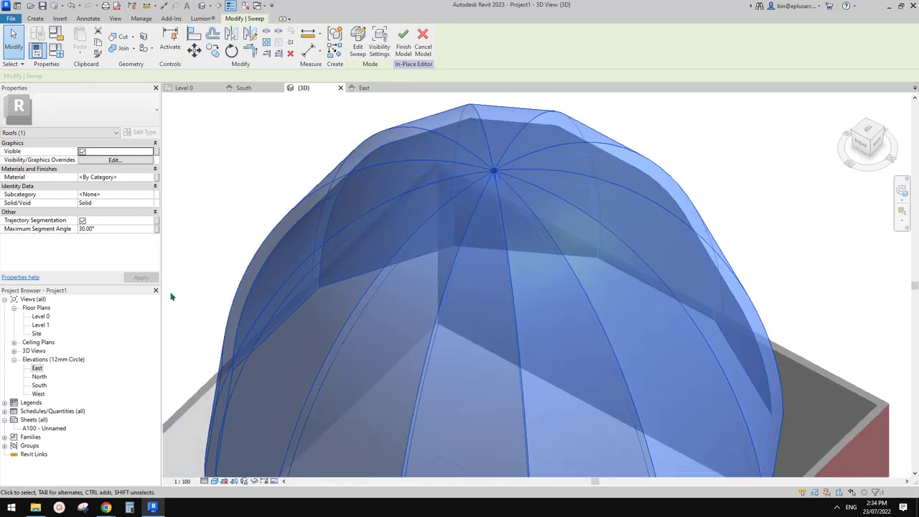
{"action": "scroll", "coordinate": [503, 287], "scroll_direction": "down", "scroll_amount": 3}
{"action": "key", "text": "Escape"}
{"action": "left_click", "coordinate": [422, 347]}
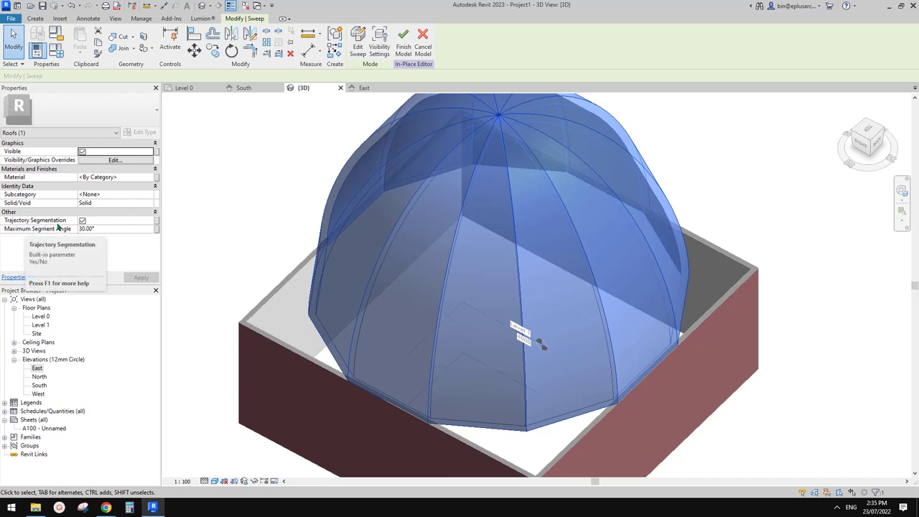
Open the dome sweep's profile sketch for editing in the East elevation.
{"action": "double_click", "coordinate": [37, 368]}
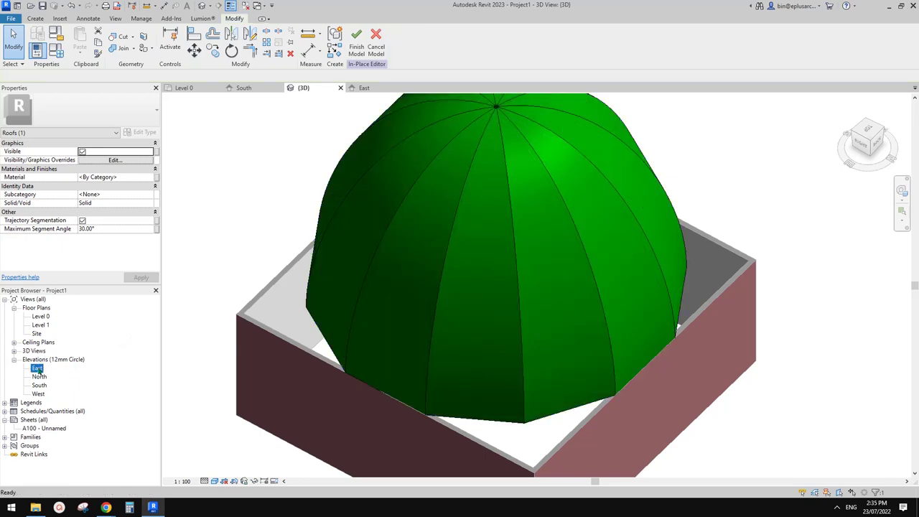
{"action": "left_click", "coordinate": [641, 265]}
{"action": "scroll", "coordinate": [496, 158], "scroll_direction": "up", "scroll_amount": 2}
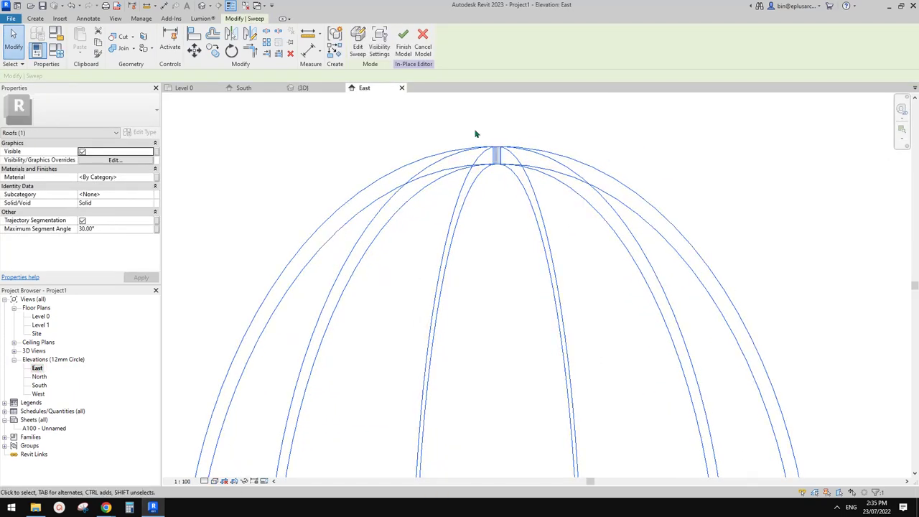
{"action": "left_click", "coordinate": [357, 47]}
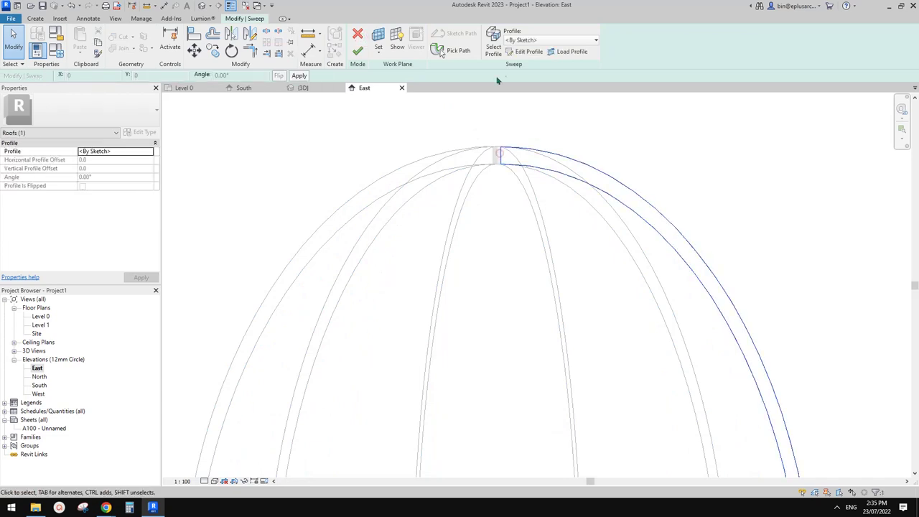
{"action": "left_click", "coordinate": [529, 51]}
{"action": "scroll", "coordinate": [498, 157], "scroll_direction": "down", "scroll_amount": 3}
{"action": "middle_click_drag", "start_coordinate": [498, 154], "coordinate": [506, 136]}
Draw a vertical guide line from the middle of the walls' upper edge up past the dome's apex.
{"action": "left_click", "coordinate": [375, 33]}
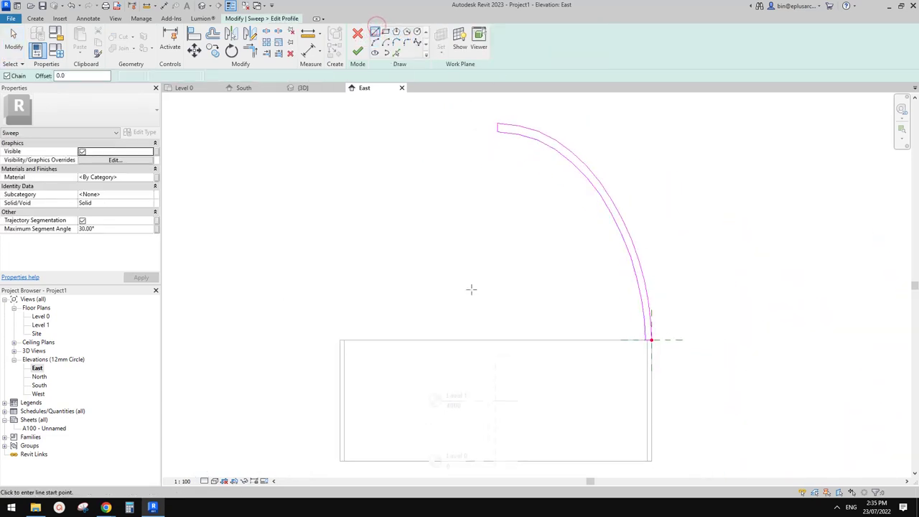
{"action": "left_click", "coordinate": [495, 340]}
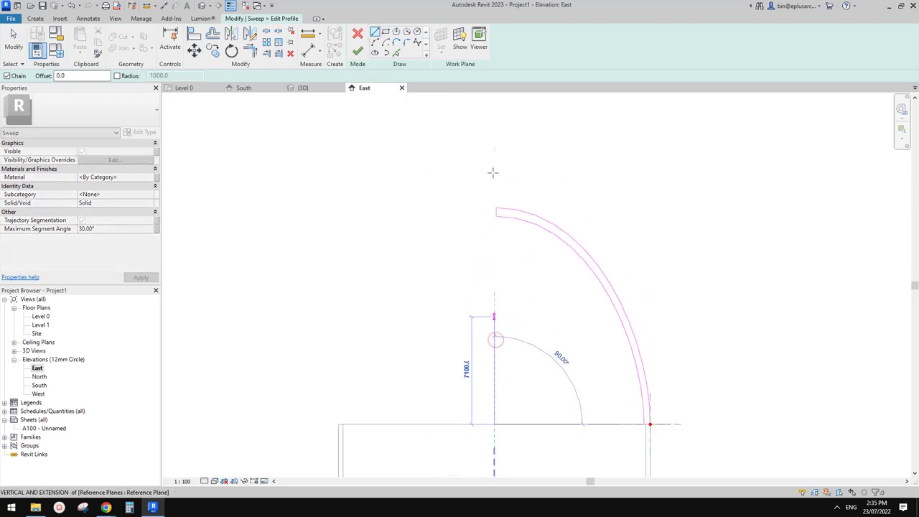
{"action": "scroll", "coordinate": [494, 180], "scroll_direction": "up", "scroll_amount": 5}
{"action": "key", "text": "Escape"}
{"action": "key", "text": "Escape"}
Extend the apex ends of the outer and inner profile splines to the vertical guide line.
{"action": "left_click", "coordinate": [486, 188]}
{"action": "left_click_drag", "start_coordinate": [486, 188], "coordinate": [468, 186]}
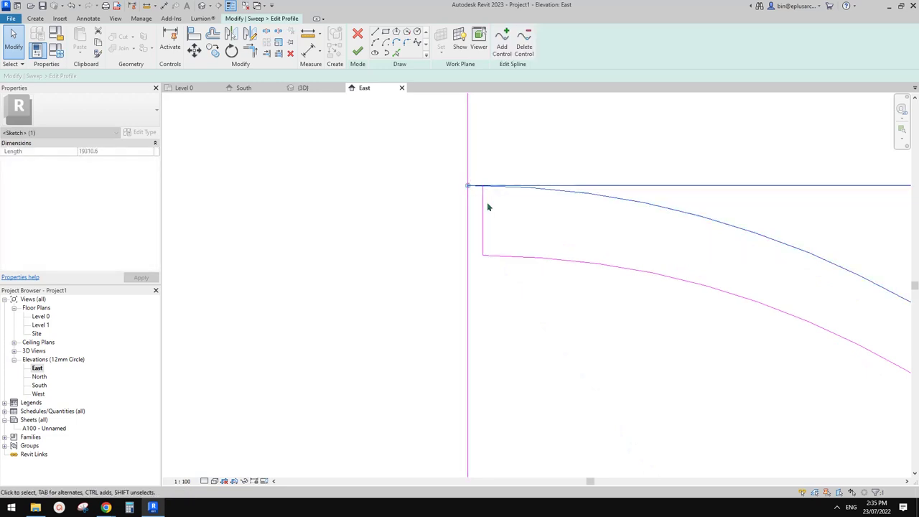
{"action": "left_click", "coordinate": [482, 208]}
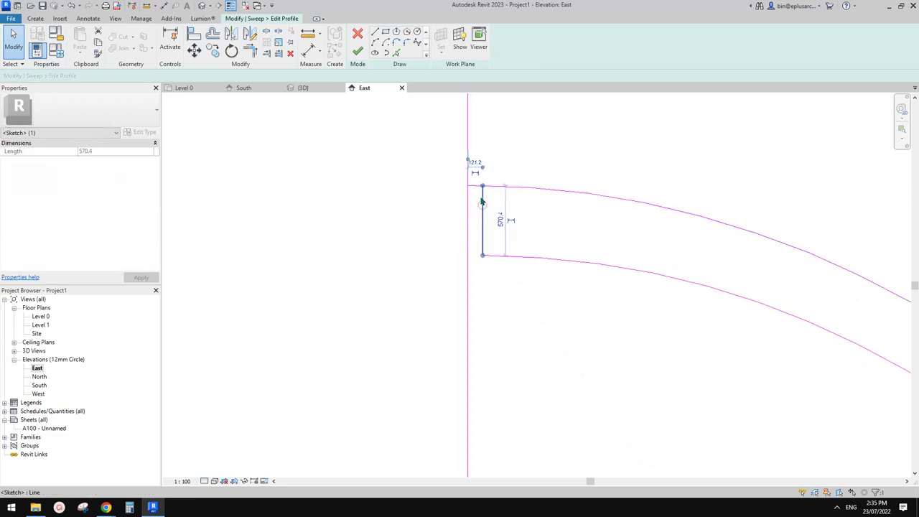
{"action": "left_click", "coordinate": [494, 256]}
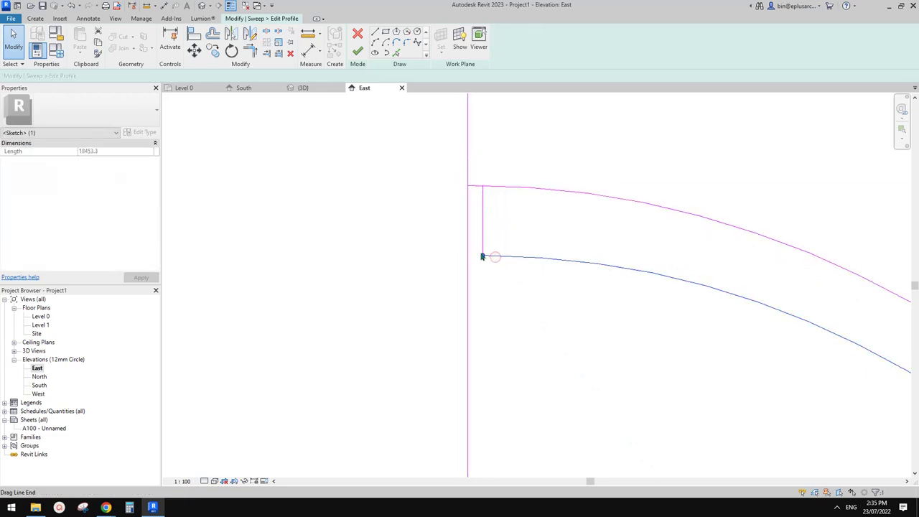
{"action": "left_click", "coordinate": [526, 257]}
{"action": "left_click_drag", "start_coordinate": [483, 255], "coordinate": [468, 256]}
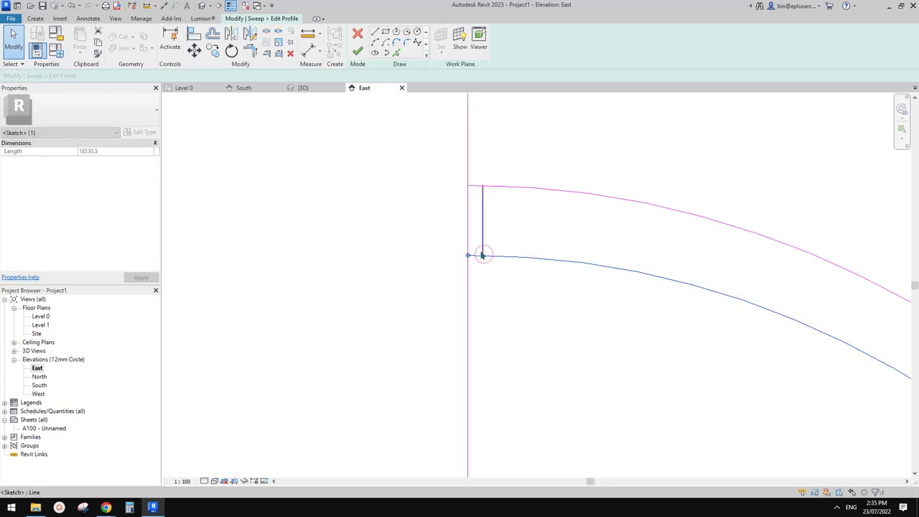
Delete the old short end line and the vertical guide line, and close the spline ends at the apex with a new line.
{"action": "left_click", "coordinate": [485, 221]}
{"action": "key", "text": "d"}
{"action": "key", "text": "Delete"}
{"action": "left_click", "coordinate": [470, 196]}
{"action": "key", "text": "l"}
{"action": "key", "text": "i"}
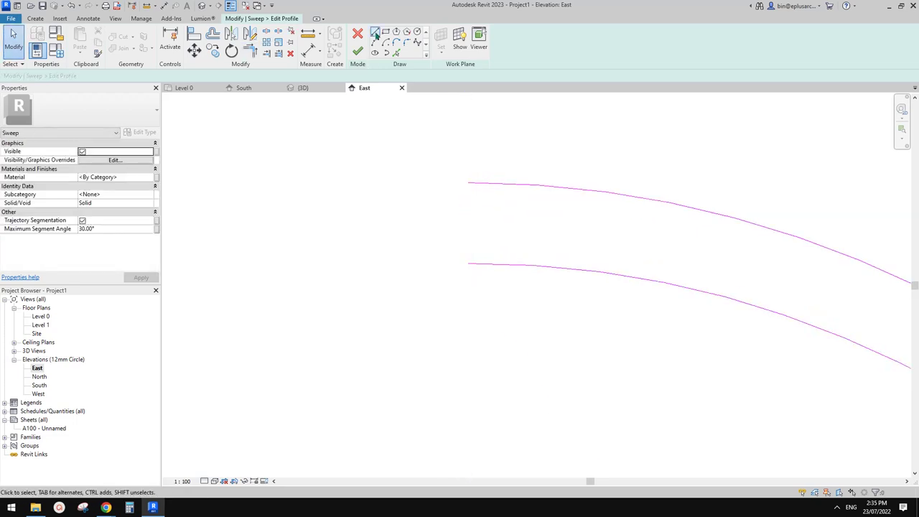
{"action": "left_click", "coordinate": [467, 183]}
{"action": "left_click", "coordinate": [467, 263]}
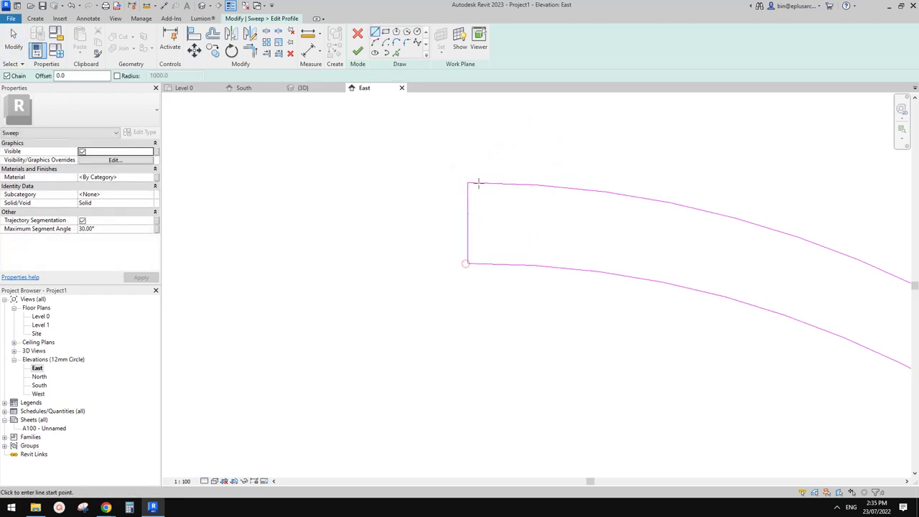
{"action": "key", "text": "Escape"}
Try to finish the edited profile and rebuild the dome sweep.
{"action": "left_click", "coordinate": [358, 52]}
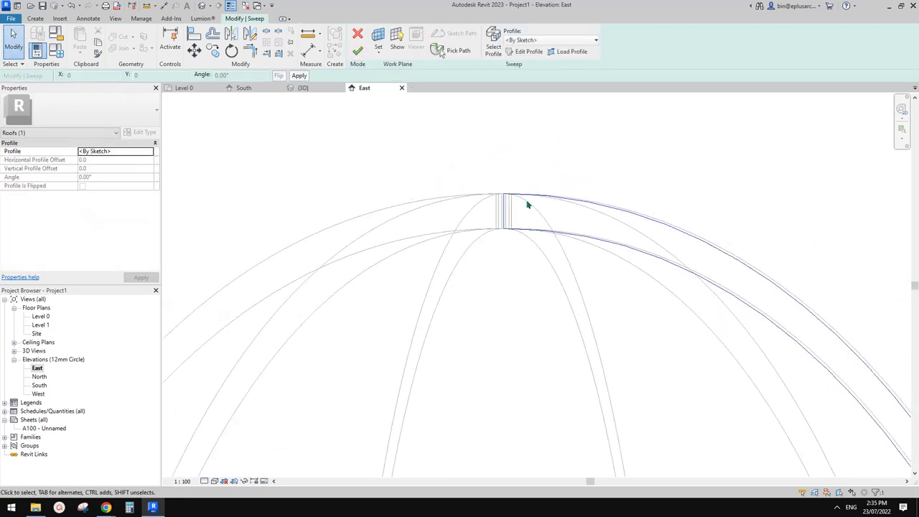
{"action": "left_click", "coordinate": [358, 52]}
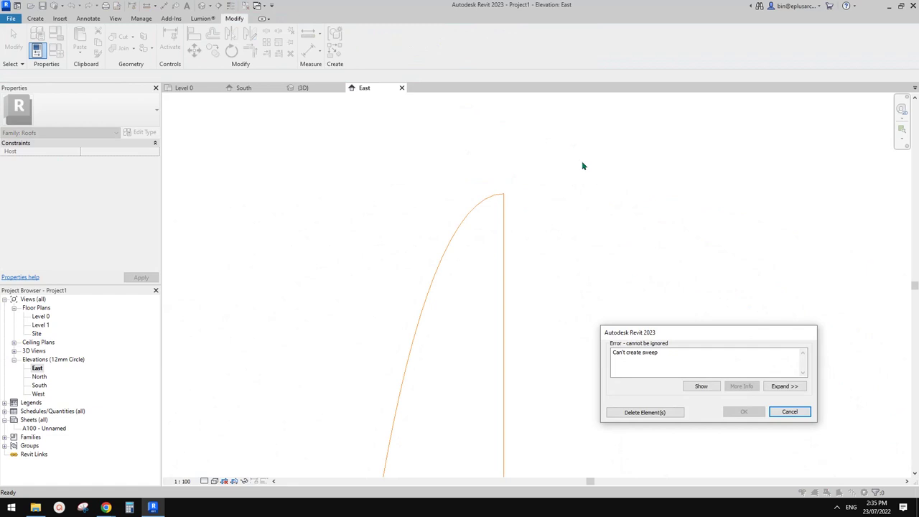
{"action": "key", "text": "Escape"}
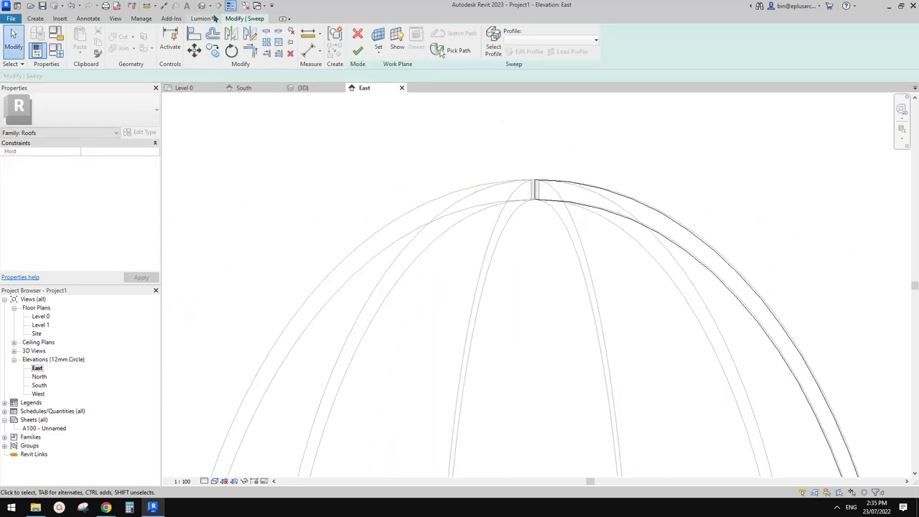
Examine where the profile sketch meets the dome's apex in the 3D view.
{"action": "left_click", "coordinate": [203, 6]}
{"action": "scroll", "coordinate": [503, 164], "scroll_direction": "up", "scroll_amount": 6}
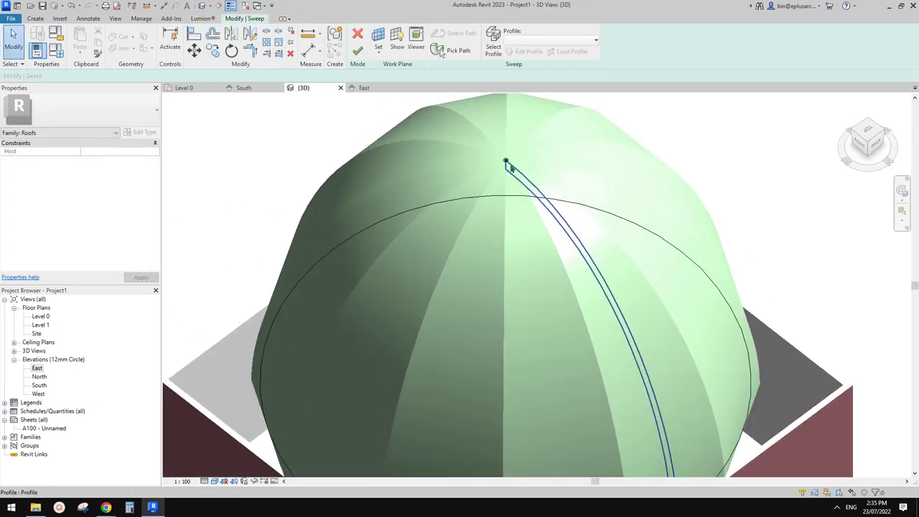
{"action": "middle_click_drag", "start_coordinate": [507, 169], "coordinate": [596, 179], "text": "shift"}
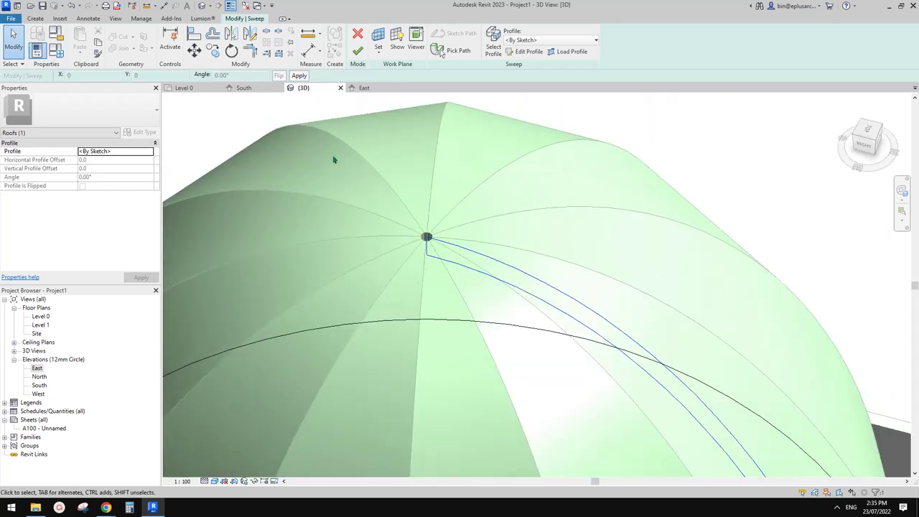
{"action": "left_click", "coordinate": [427, 250]}
{"action": "left_click", "coordinate": [440, 125]}
{"action": "middle_click_drag", "start_coordinate": [454, 105], "coordinate": [447, 266], "text": "shift"}
{"action": "scroll", "coordinate": [411, 288], "scroll_direction": "up", "scroll_amount": 3}
{"action": "left_click", "coordinate": [408, 292]}
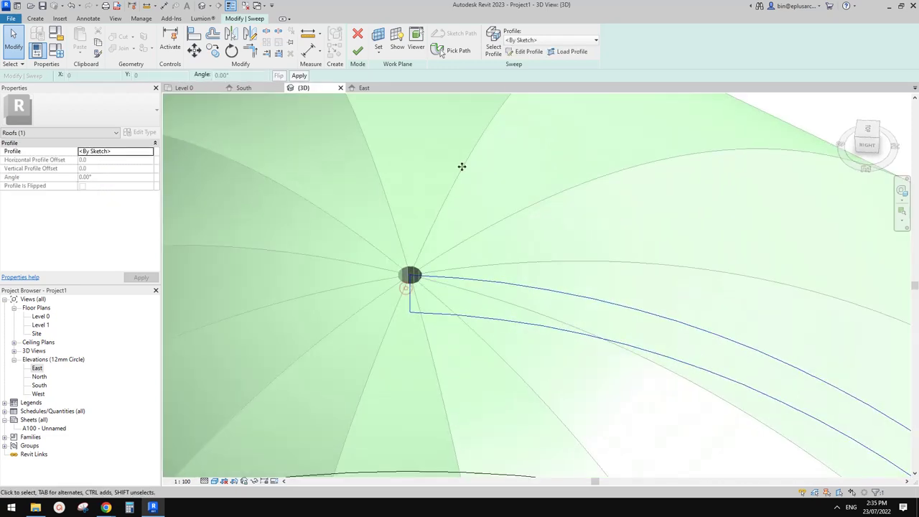
Move the profile's vertical end line 5 mm away from the dome's axis, and finish the profile and the sweep.
{"action": "left_click", "coordinate": [526, 51]}
{"action": "left_click_drag", "start_coordinate": [364, 259], "coordinate": [427, 329]}
{"action": "scroll", "coordinate": [415, 294], "scroll_direction": "up", "scroll_amount": 3}
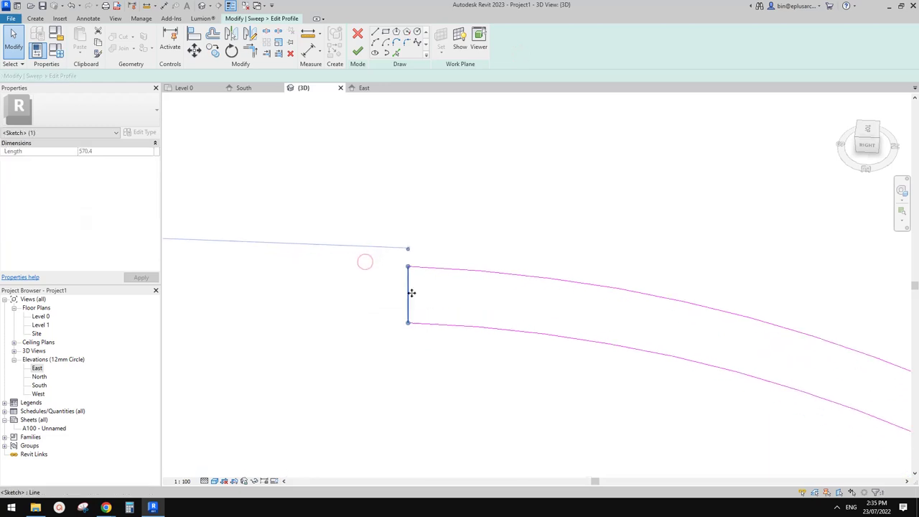
{"action": "key", "text": "m"}
{"action": "key", "text": "v"}
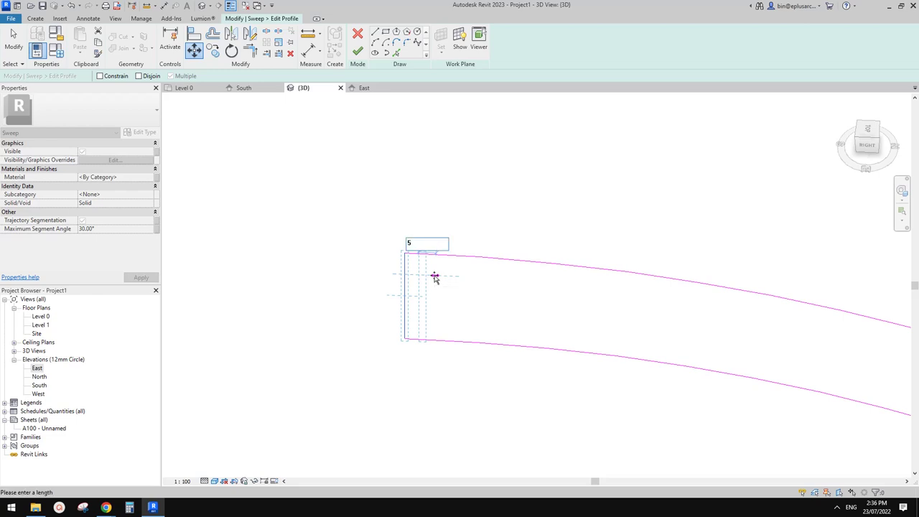
{"action": "key", "text": "Return"}
{"action": "left_click", "coordinate": [358, 51]}
{"action": "left_click", "coordinate": [358, 52]}
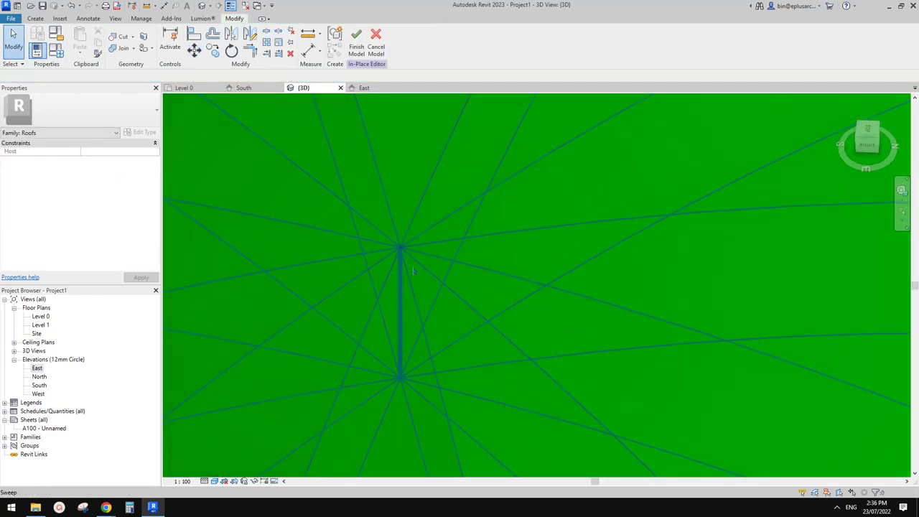
Examine the closed apex and the overall shape of the segmented dome from several angles.
{"action": "scroll", "coordinate": [400, 255], "scroll_direction": "up", "scroll_amount": 2}
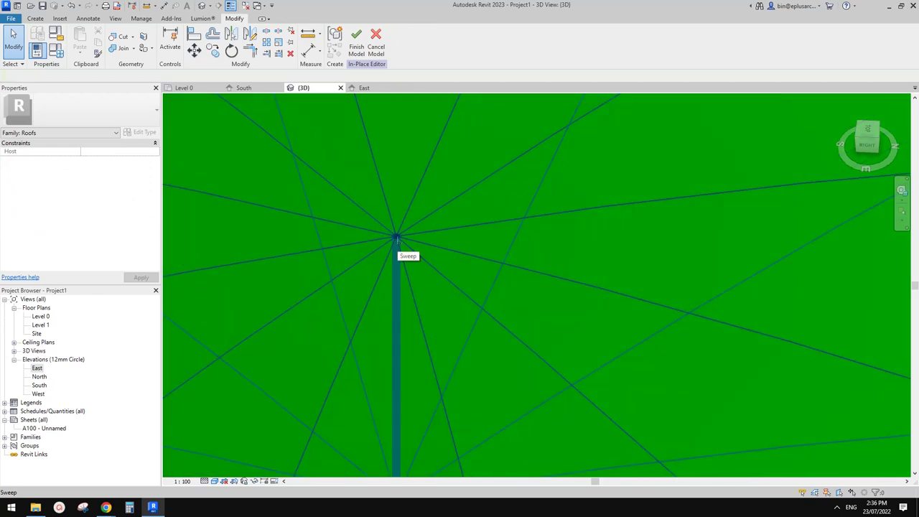
{"action": "scroll", "coordinate": [408, 278], "scroll_direction": "down", "scroll_amount": 6}
{"action": "middle_click_drag", "start_coordinate": [556, 260], "coordinate": [532, 181]}
{"action": "left_click", "coordinate": [529, 246]}
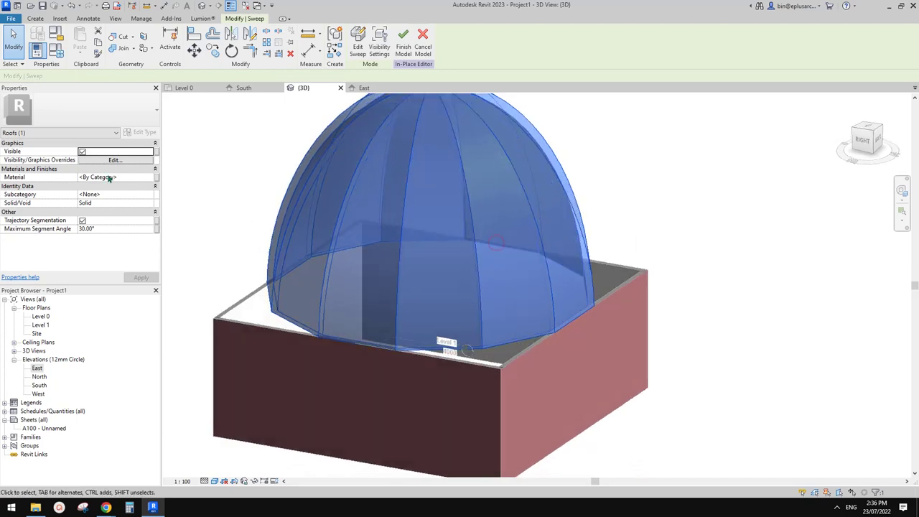
{"action": "scroll", "coordinate": [523, 285], "scroll_direction": "down", "scroll_amount": 2}
{"action": "middle_click_drag", "start_coordinate": [531, 283], "coordinate": [622, 268], "text": "shift"}
{"action": "key", "text": "Escape"}
{"action": "scroll", "coordinate": [560, 288], "scroll_direction": "up", "scroll_amount": 1}
{"action": "middle_click_drag", "start_coordinate": [560, 287], "coordinate": [446, 307], "text": "shift"}
Switch to the browser to compare the dome with the Types of Domes drawing, and return to Revit.
{"action": "mouse_move", "coordinate": [107, 508]}
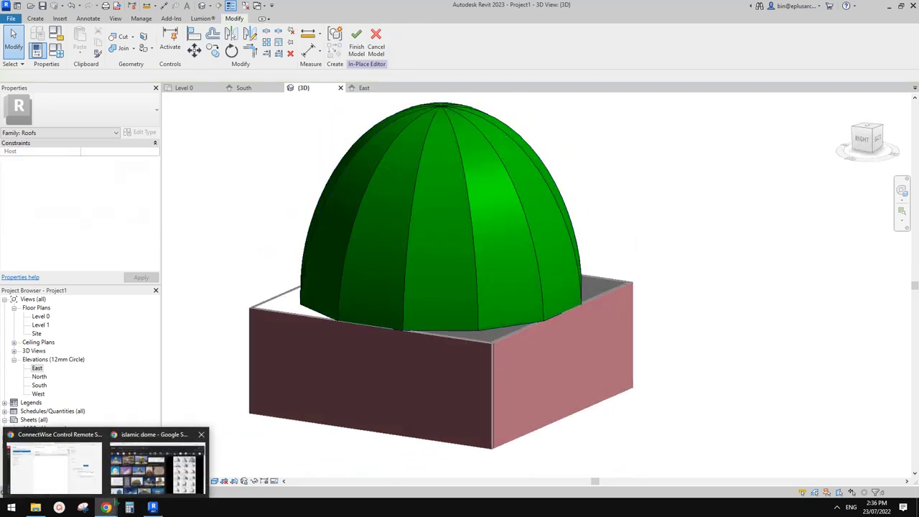
{"action": "left_click", "coordinate": [153, 480]}
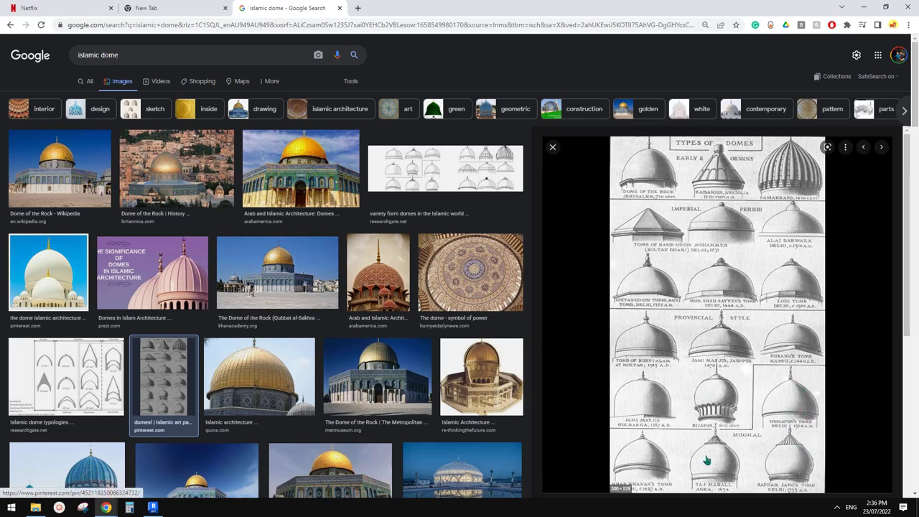
{"action": "left_click", "coordinate": [152, 508]}
Turn off trajectory segmentation for the dome sweep.
{"action": "left_click", "coordinate": [488, 233]}
{"action": "middle_click_drag", "start_coordinate": [459, 180], "coordinate": [514, 248]}
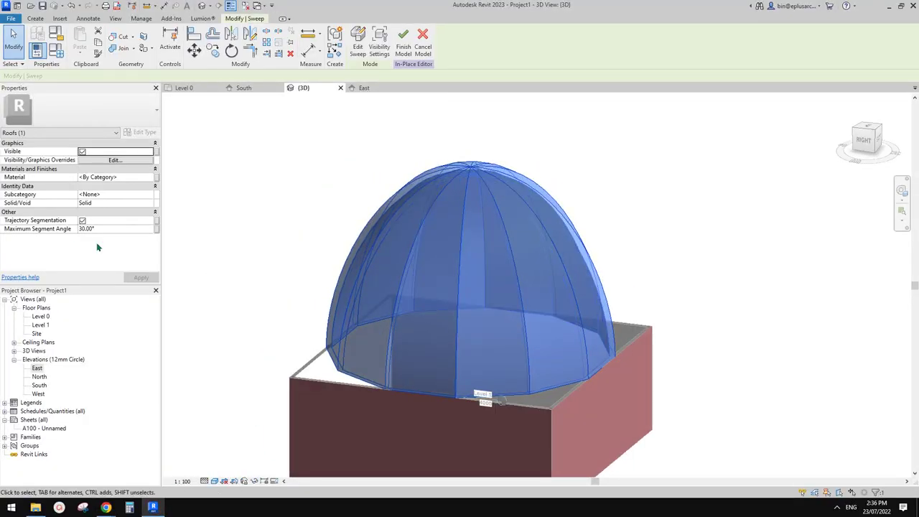
{"action": "left_click", "coordinate": [82, 221]}
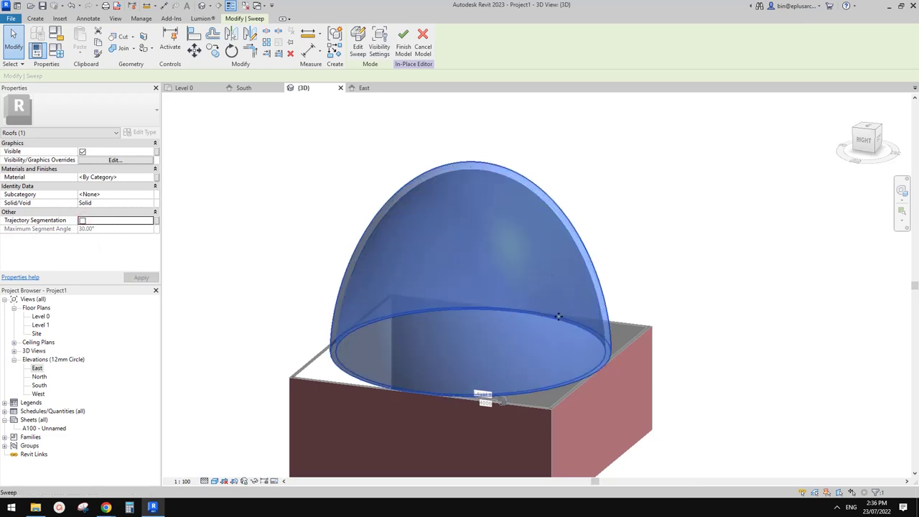
{"action": "middle_click_drag", "start_coordinate": [531, 254], "coordinate": [521, 232], "text": "shift"}
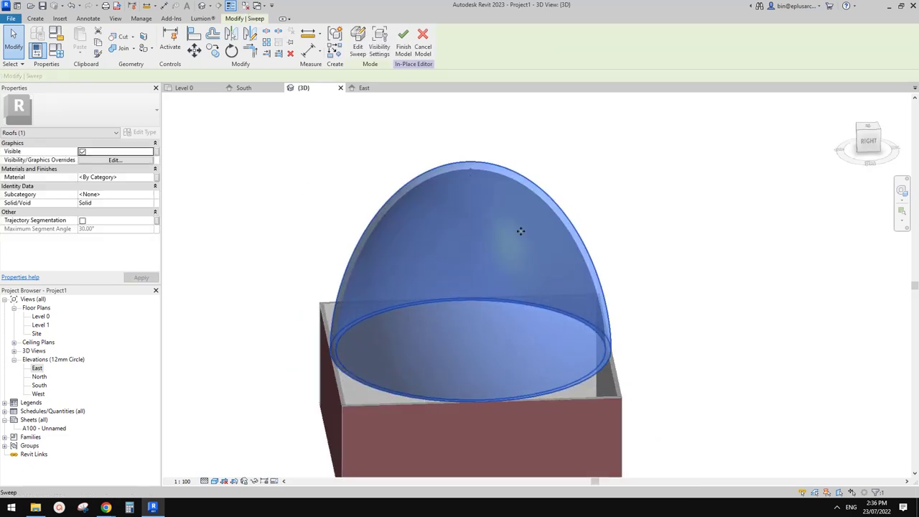
Open the dome sweep's profile for editing and select its outer spline.
{"action": "left_click", "coordinate": [358, 43]}
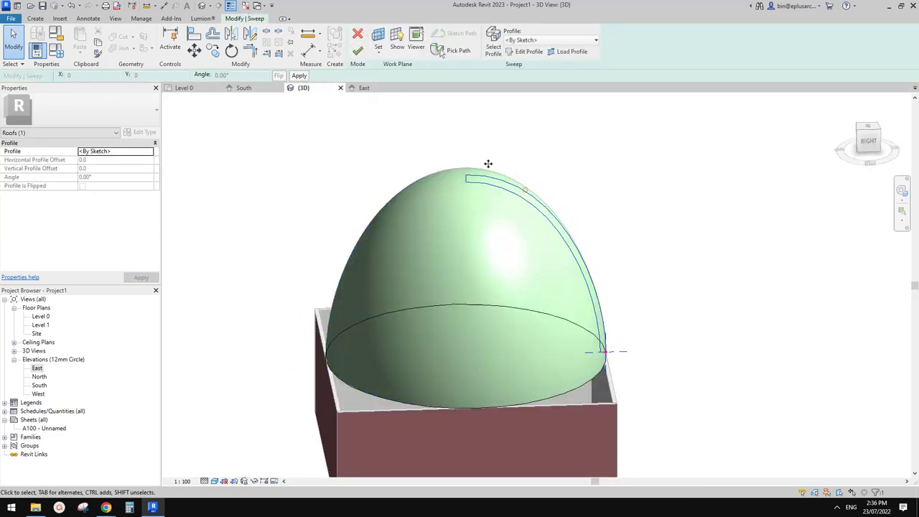
{"action": "left_click", "coordinate": [530, 51]}
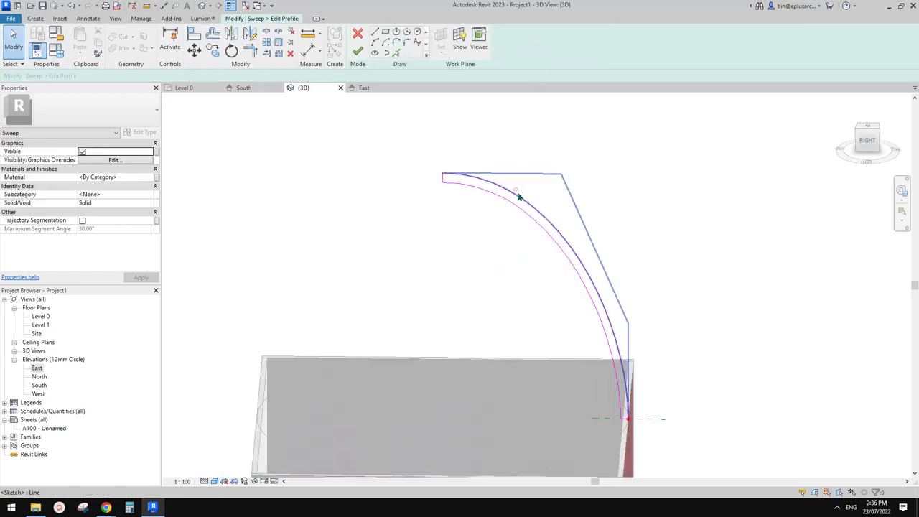
{"action": "left_click", "coordinate": [519, 196]}
Switch to the browser, study the dome outlines in the Types of Domes reference drawing, and return to Revit.
{"action": "mouse_move", "coordinate": [108, 506]}
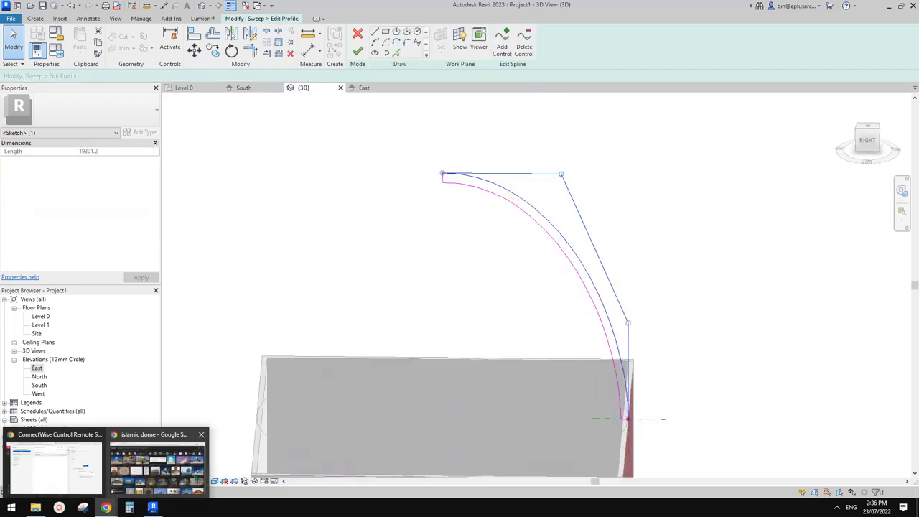
{"action": "left_click", "coordinate": [157, 460]}
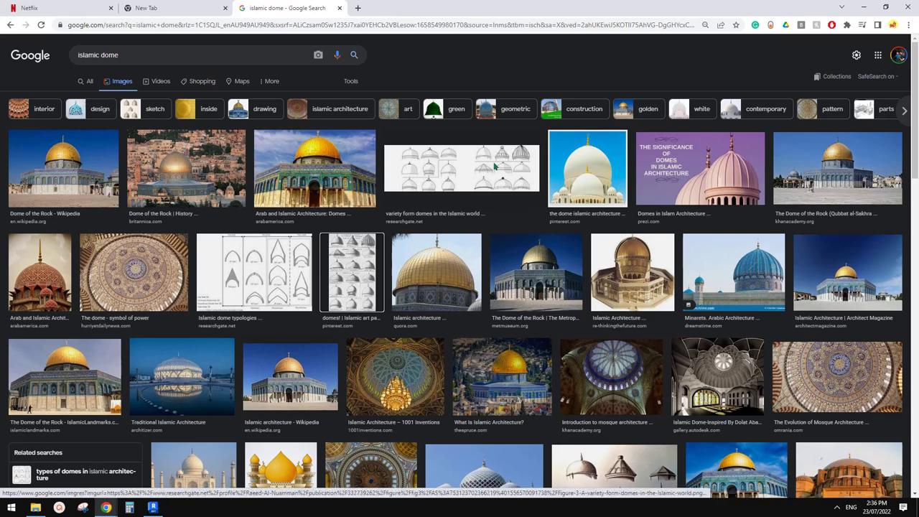
{"action": "mouse_move", "coordinate": [106, 507]}
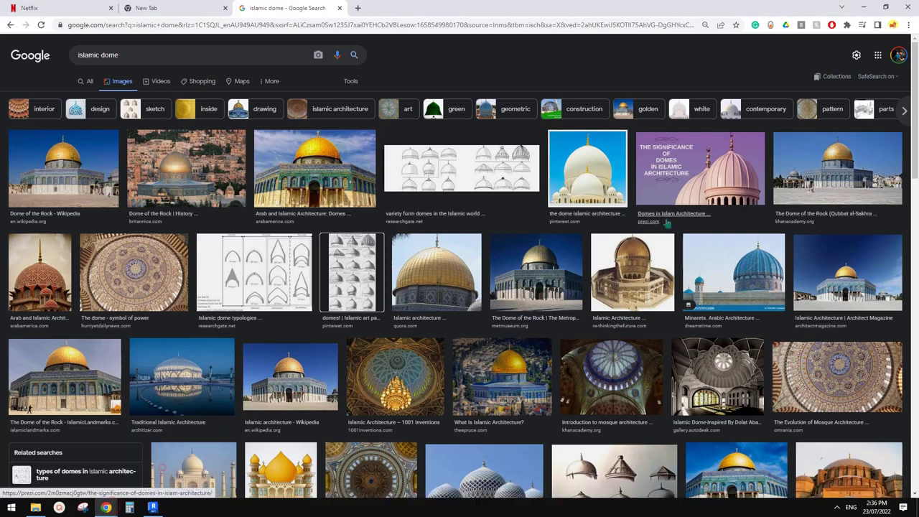
{"action": "left_click", "coordinate": [352, 273]}
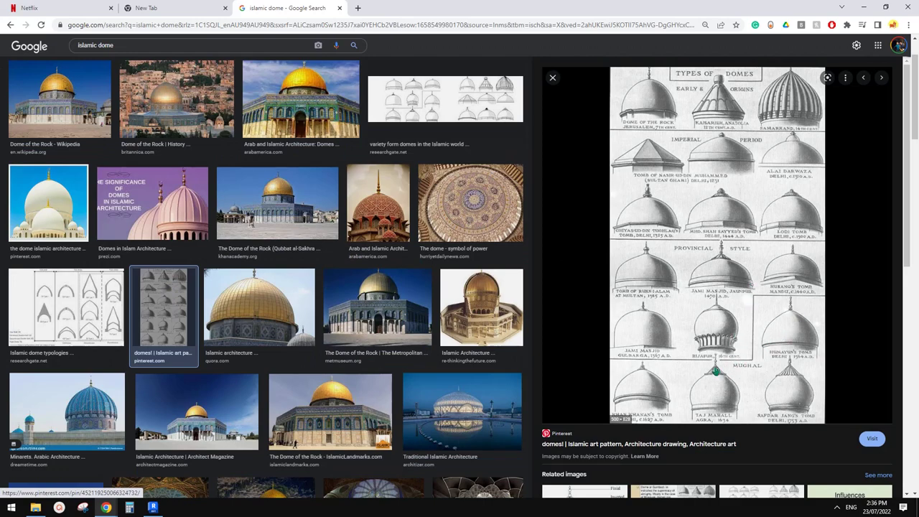
{"action": "left_click", "coordinate": [153, 508]}
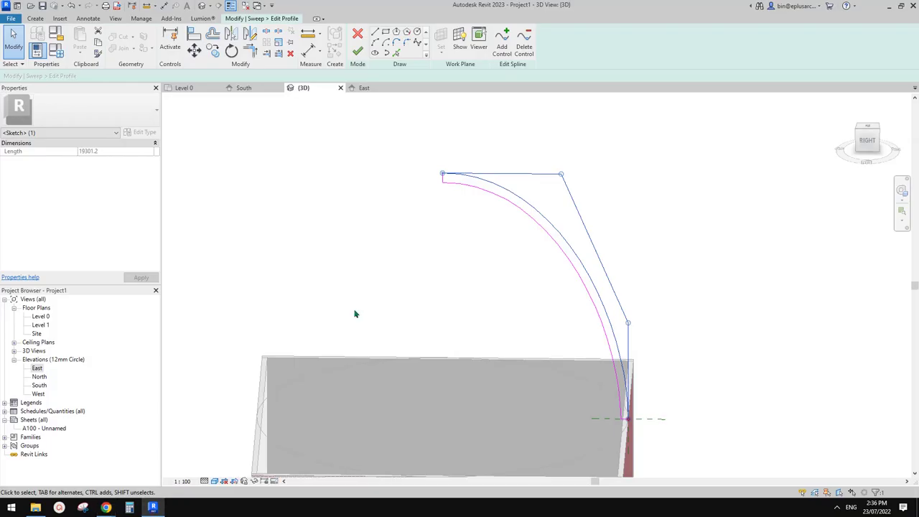
Reshape the profile's outer spline into an S-curve that bulges beyond the wall by moving its two middle control points.
{"action": "left_click_drag", "start_coordinate": [562, 175], "coordinate": [537, 230]}
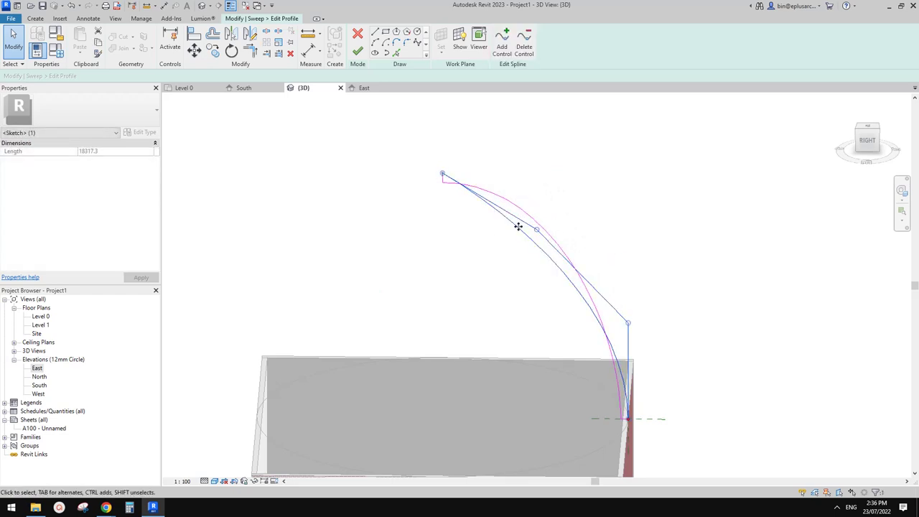
{"action": "mouse_move", "coordinate": [628, 323]}
{"action": "left_mouse_down"}
{"action": "mouse_move", "coordinate": [664, 326]}
{"action": "mouse_move", "coordinate": [691, 312]}
{"action": "mouse_move", "coordinate": [689, 293]}
{"action": "mouse_move", "coordinate": [698, 293]}
{"action": "left_mouse_up"}
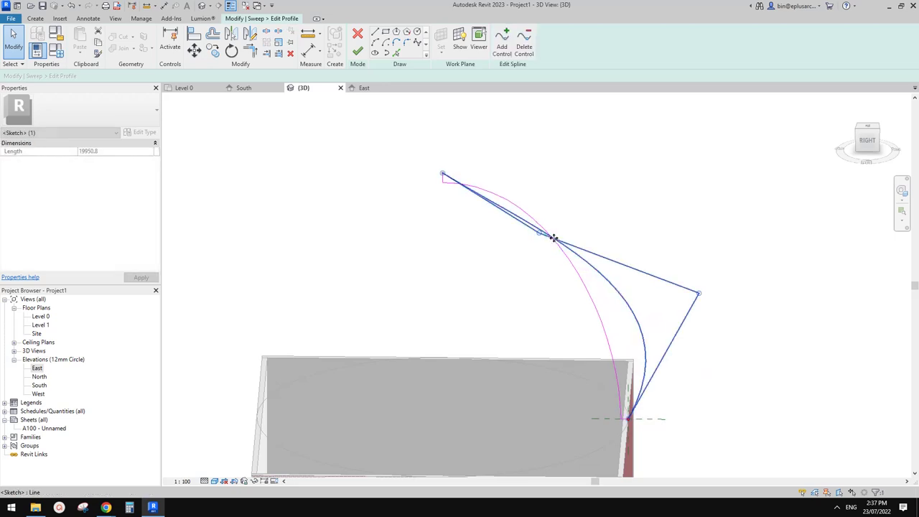
{"action": "left_click_drag", "start_coordinate": [540, 233], "coordinate": [528, 238]}
{"action": "left_click_drag", "start_coordinate": [699, 293], "coordinate": [692, 269]}
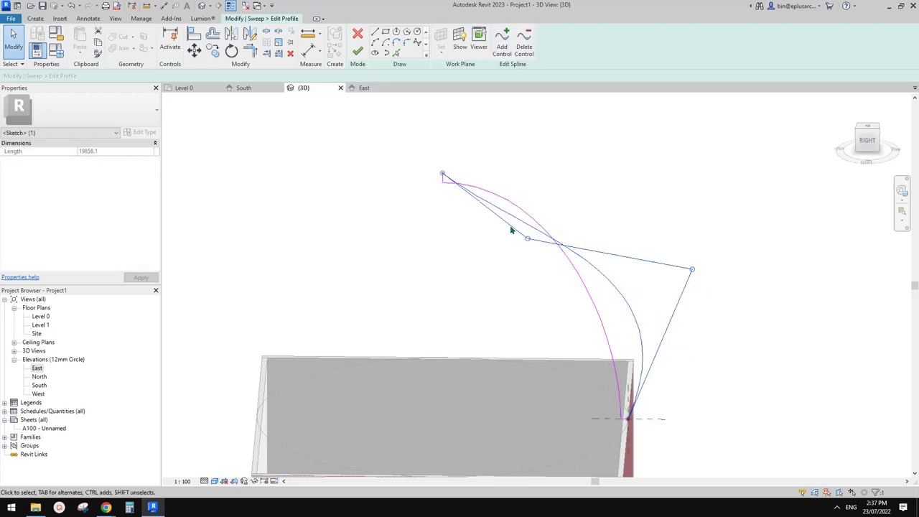
Delete the old inner curve and offset a copy of the reshaped outer spline inward by 400 mm.
{"action": "key", "text": "Escape"}
{"action": "left_click", "coordinate": [511, 203]}
{"action": "key", "text": "Delete"}
{"action": "middle_click_drag", "start_coordinate": [558, 271], "coordinate": [566, 282]}
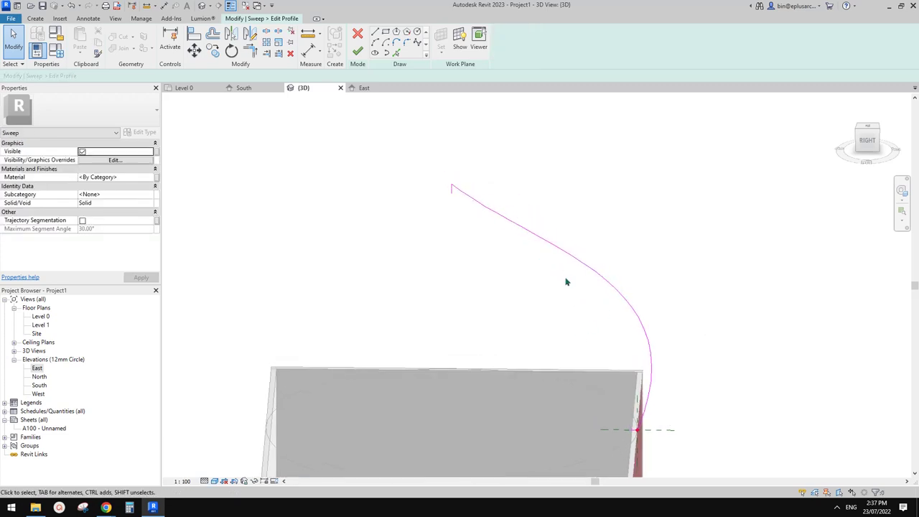
{"action": "left_click", "coordinate": [565, 257]}
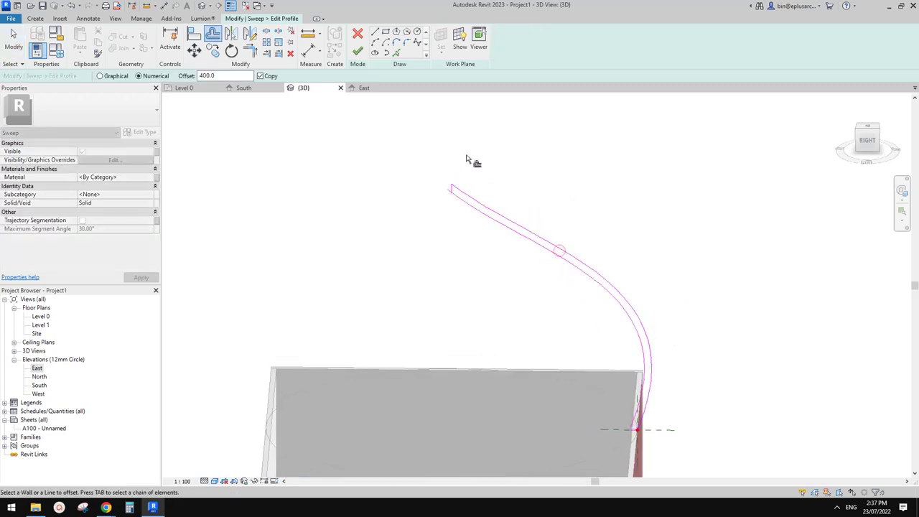
{"action": "scroll", "coordinate": [462, 195], "scroll_direction": "up", "scroll_amount": 5}
{"action": "key", "text": "Escape"}
{"action": "scroll", "coordinate": [443, 199], "scroll_direction": "up", "scroll_amount": 1}
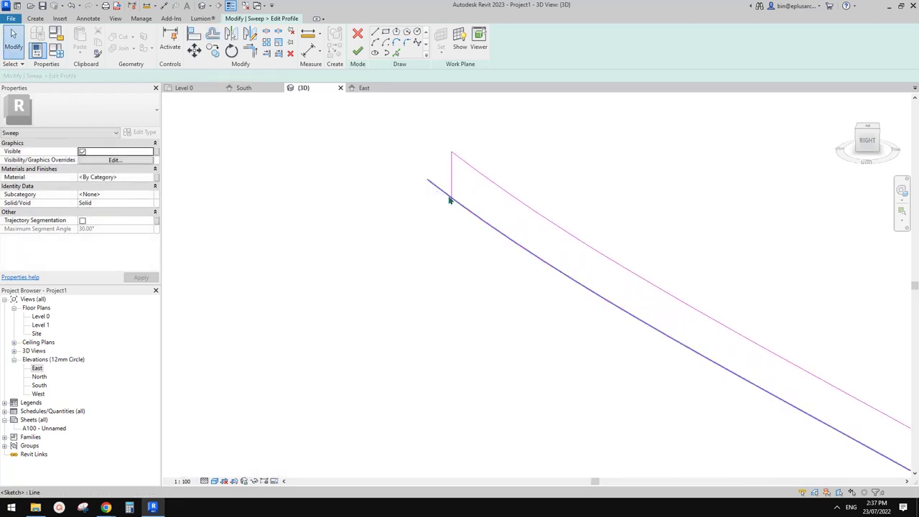
{"action": "scroll", "coordinate": [450, 201], "scroll_direction": "up", "scroll_amount": 3}
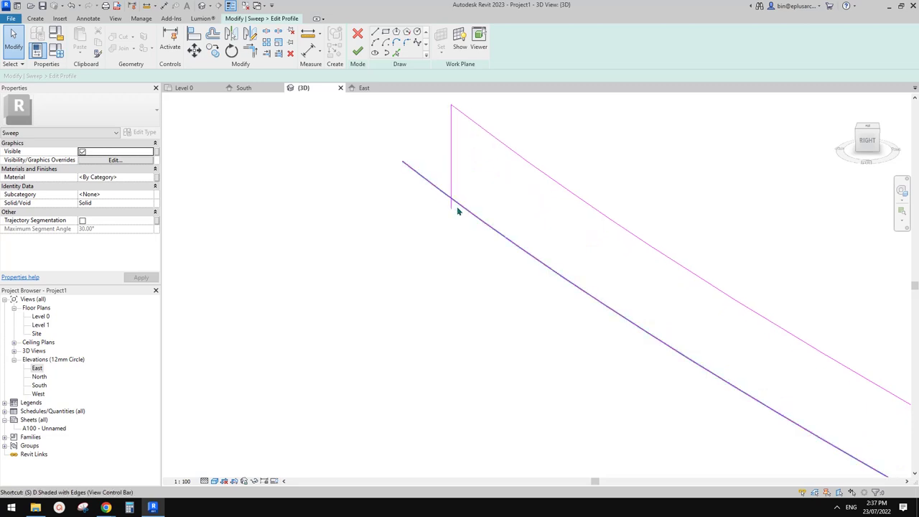
{"action": "key", "text": "s"}
{"action": "key", "text": "l"}
{"action": "key", "text": "Escape"}
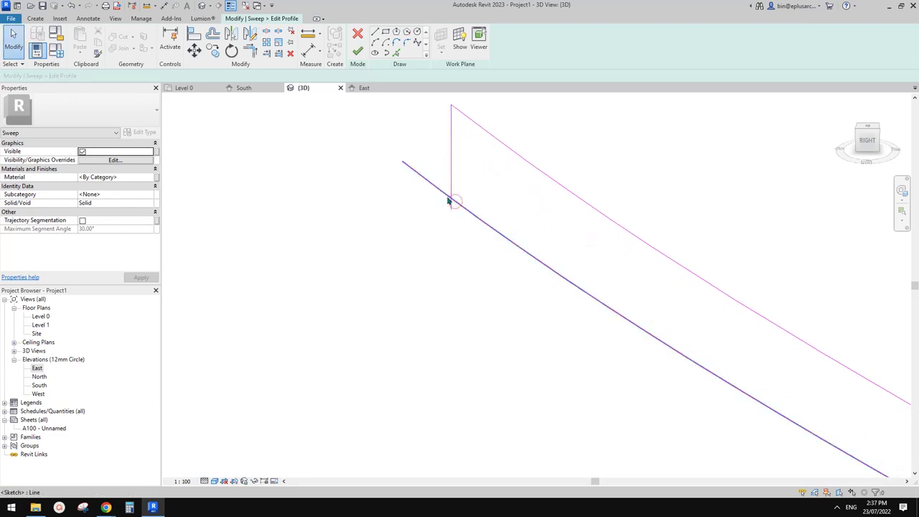
{"action": "scroll", "coordinate": [477, 222], "scroll_direction": "down", "scroll_amount": 3}
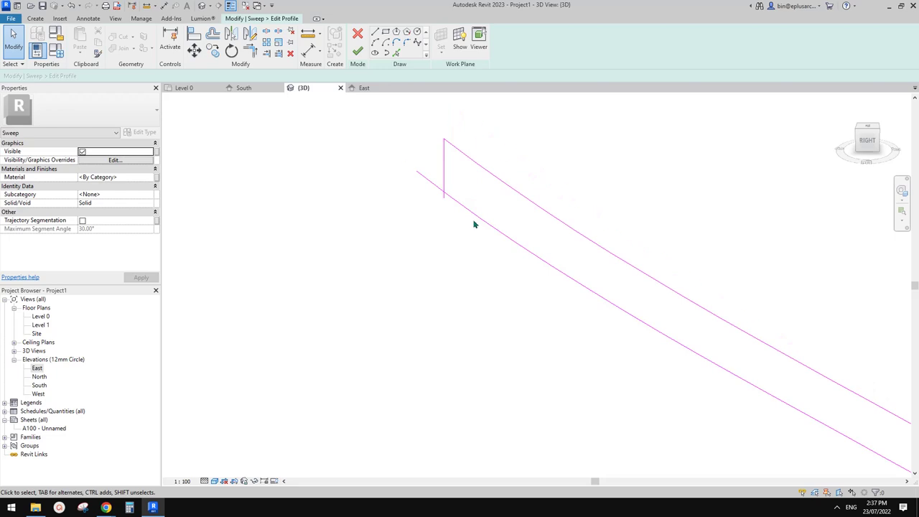
Shorten the vertical apex line so that its lower end meets the inner spline.
{"action": "scroll", "coordinate": [458, 207], "scroll_direction": "up", "scroll_amount": 3}
{"action": "left_click", "coordinate": [453, 218]}
{"action": "left_click_drag", "start_coordinate": [453, 220], "coordinate": [453, 208]}
{"action": "left_click", "coordinate": [474, 212]}
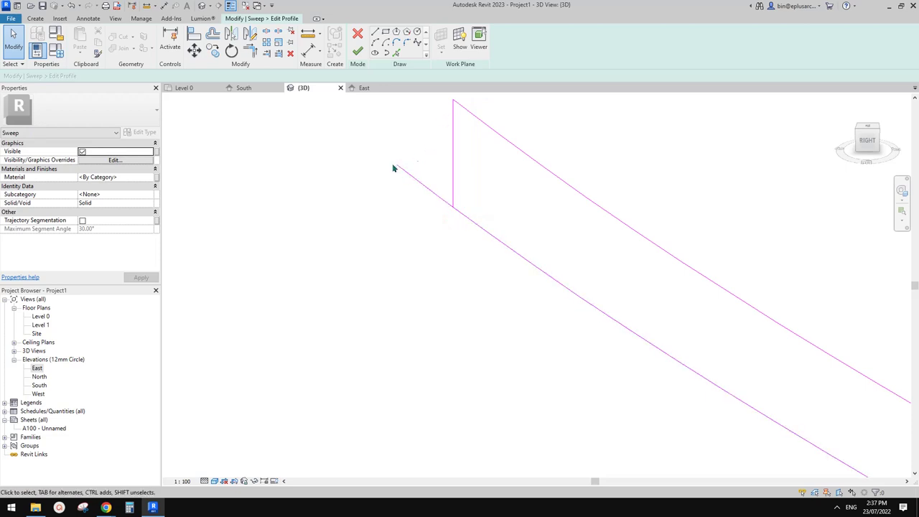
Move the inner end of the base line onto the lower end of the inner spline.
{"action": "scroll", "coordinate": [394, 191], "scroll_direction": "down", "scroll_amount": 2}
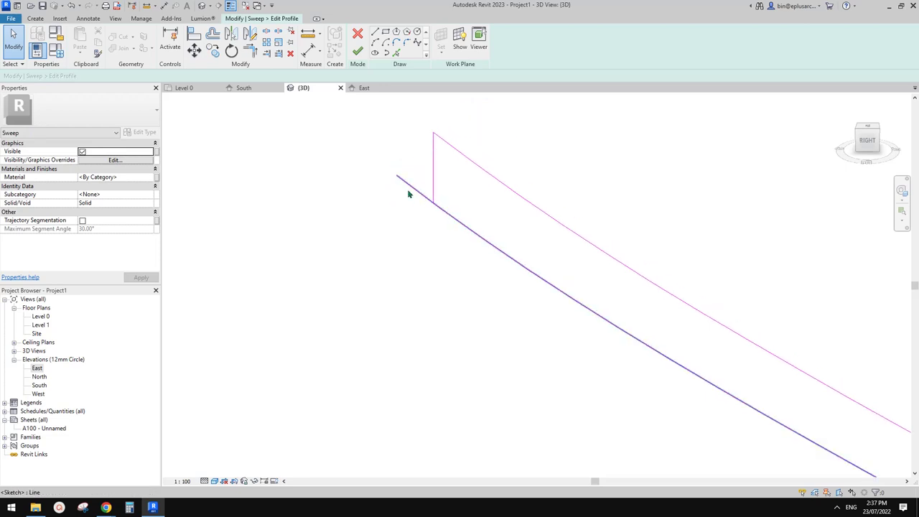
{"action": "mouse_move", "coordinate": [418, 201]}
{"action": "middle_mouse_down", "text": "shift"}
{"action": "mouse_move", "coordinate": [477, 281]}
{"action": "mouse_move", "coordinate": [522, 208]}
{"action": "mouse_move", "coordinate": [534, 236]}
{"action": "middle_mouse_up", "text": "shift"}
{"action": "scroll", "coordinate": [640, 365], "scroll_direction": "up", "scroll_amount": 4}
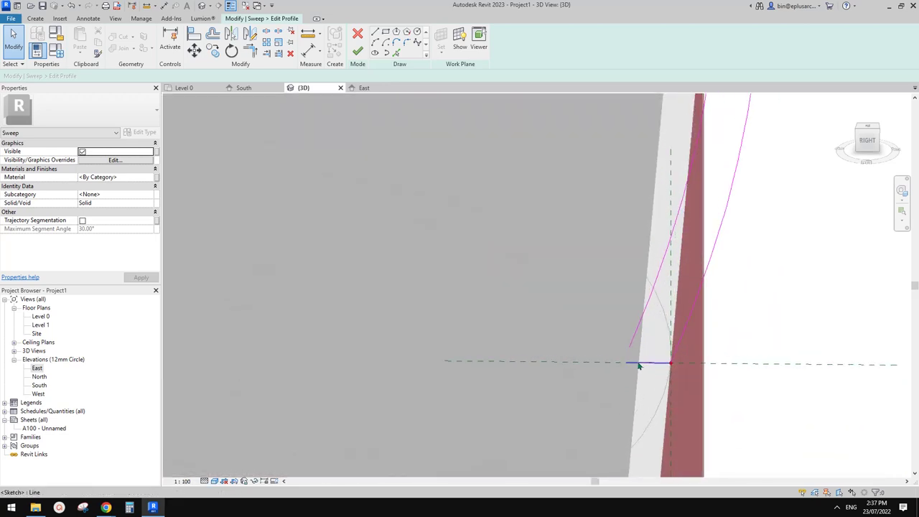
{"action": "left_click", "coordinate": [635, 365]}
{"action": "left_click_drag", "start_coordinate": [628, 367], "coordinate": [631, 347]}
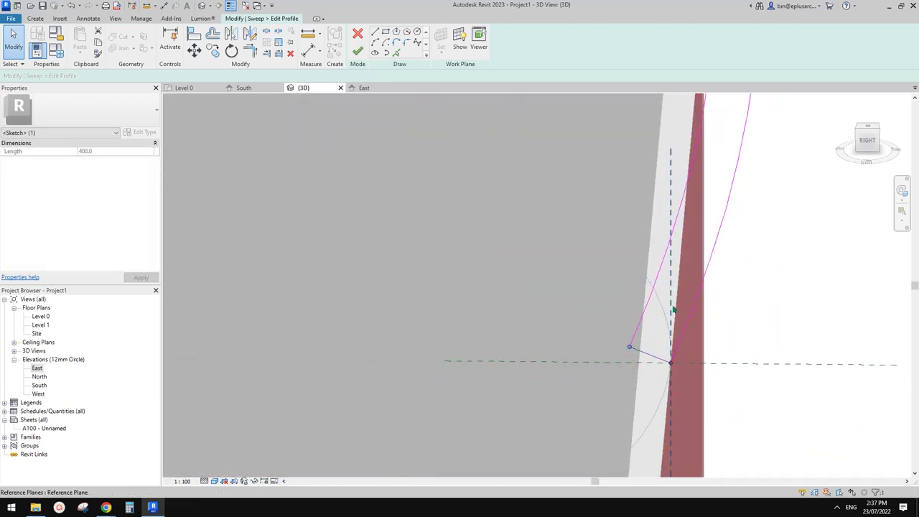
Delete the base line, and undo both the deletion and the move of its inner end.
{"action": "key", "text": "Escape"}
{"action": "left_click", "coordinate": [638, 351]}
{"action": "key", "text": "Delete"}
{"action": "scroll", "coordinate": [638, 354], "scroll_direction": "up", "scroll_amount": 2}
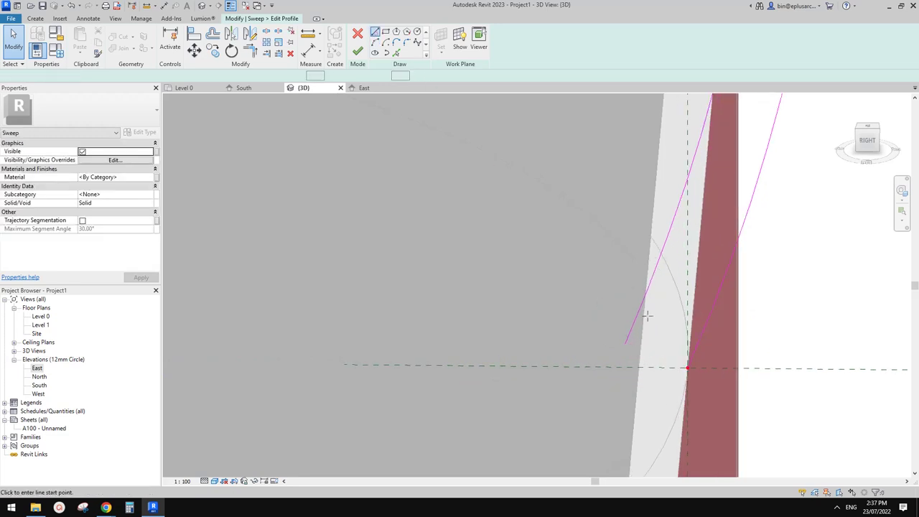
{"action": "key", "text": "l"}
{"action": "key", "text": "i"}
{"action": "key", "text": "ctrl+z"}
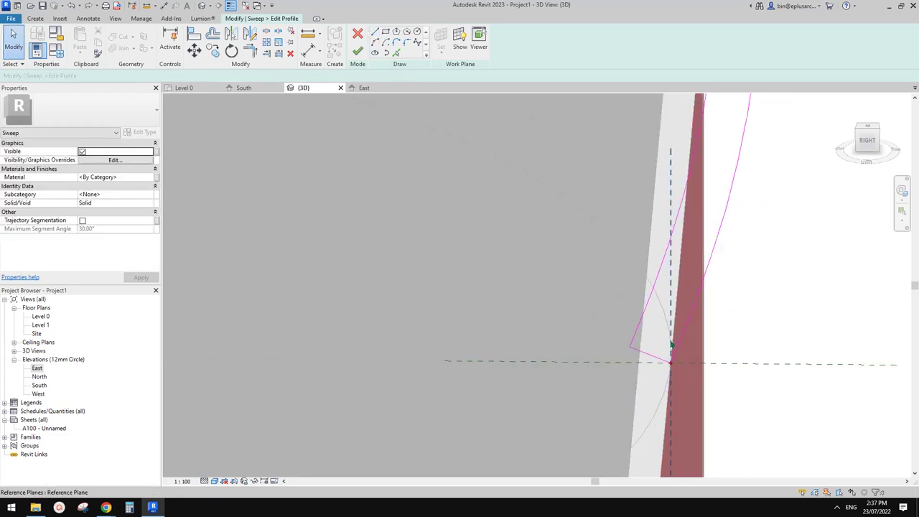
{"action": "key", "text": "ctrl+z"}
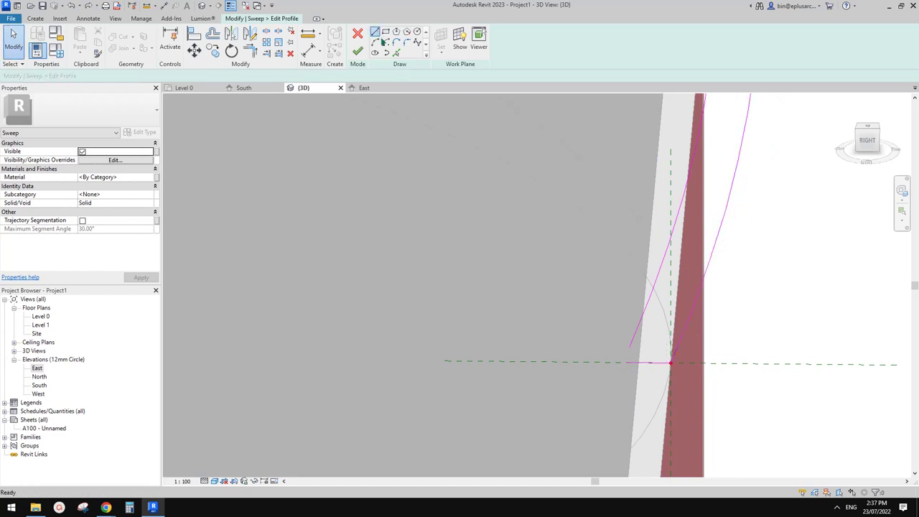
Draw a short line continuing the inner spline down to the base line, and trim it and the base line to a corner.
{"action": "left_click", "coordinate": [376, 33]}
{"action": "left_click", "coordinate": [630, 347]}
{"action": "scroll", "coordinate": [630, 352], "scroll_direction": "up", "scroll_amount": 2}
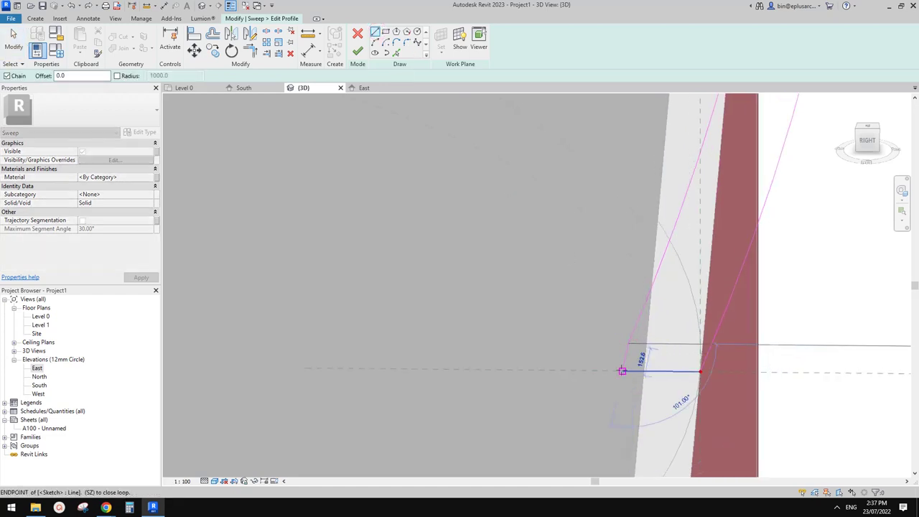
{"action": "left_click", "coordinate": [617, 371]}
{"action": "key", "text": "Escape"}
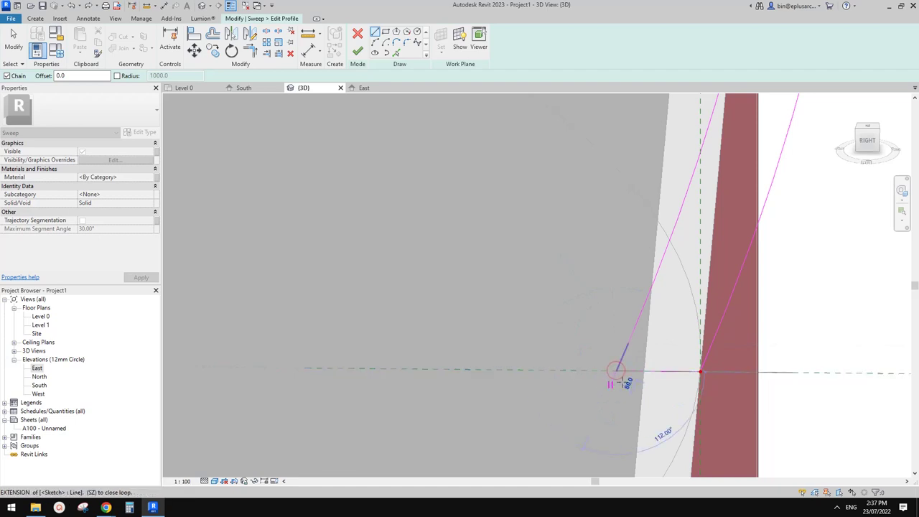
{"action": "scroll", "coordinate": [626, 374], "scroll_direction": "up", "scroll_amount": 2}
{"action": "key", "text": "t"}
{"action": "key", "text": "r"}
{"action": "left_click", "coordinate": [627, 354]}
{"action": "left_click", "coordinate": [615, 332]}
{"action": "scroll", "coordinate": [636, 322], "scroll_direction": "down", "scroll_amount": 8}
{"action": "key", "text": "Escape"}
Select the inner spline that overshoots the vertical apex line and delete it.
{"action": "middle_click_drag", "start_coordinate": [535, 216], "coordinate": [638, 451]}
{"action": "scroll", "coordinate": [441, 208], "scroll_direction": "up", "scroll_amount": 2}
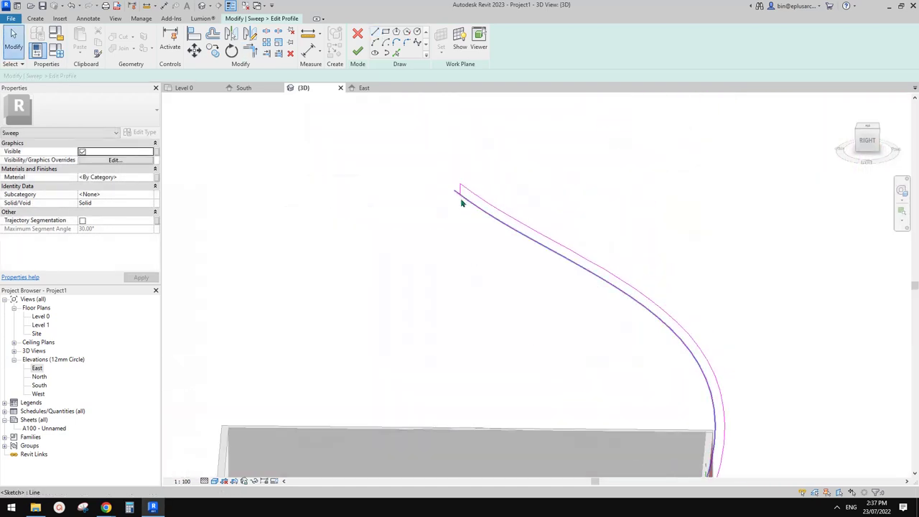
{"action": "scroll", "coordinate": [461, 196], "scroll_direction": "up", "scroll_amount": 3}
{"action": "left_click", "coordinate": [468, 196]}
{"action": "scroll", "coordinate": [468, 196], "scroll_direction": "up", "scroll_amount": 1}
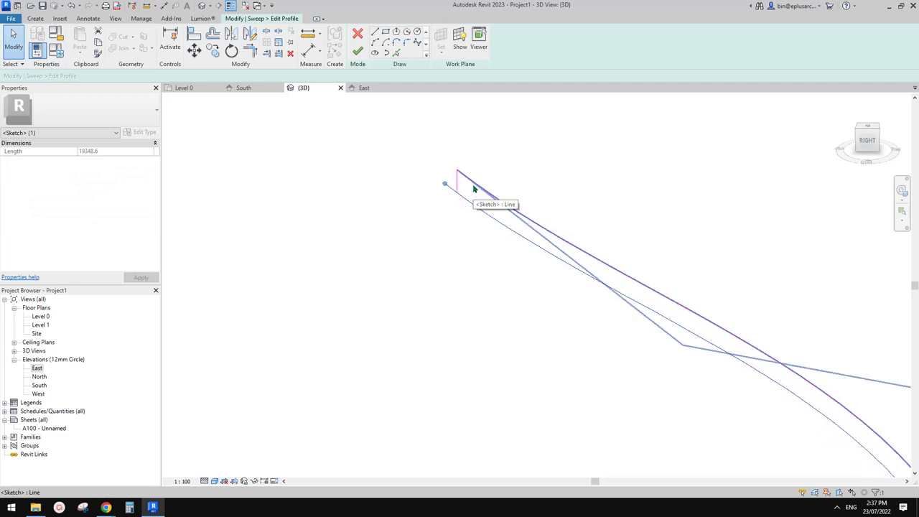
{"action": "scroll", "coordinate": [530, 165], "scroll_direction": "down", "scroll_amount": 1}
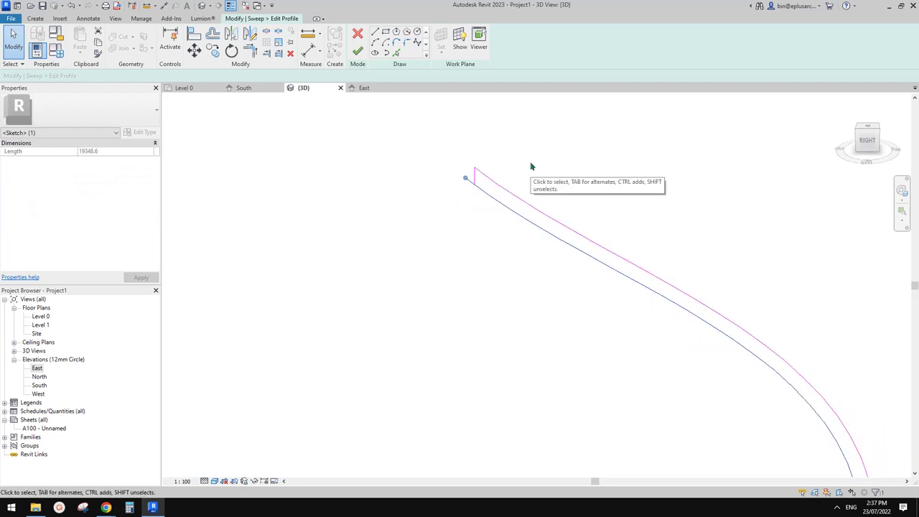
{"action": "left_click", "coordinate": [523, 168]}
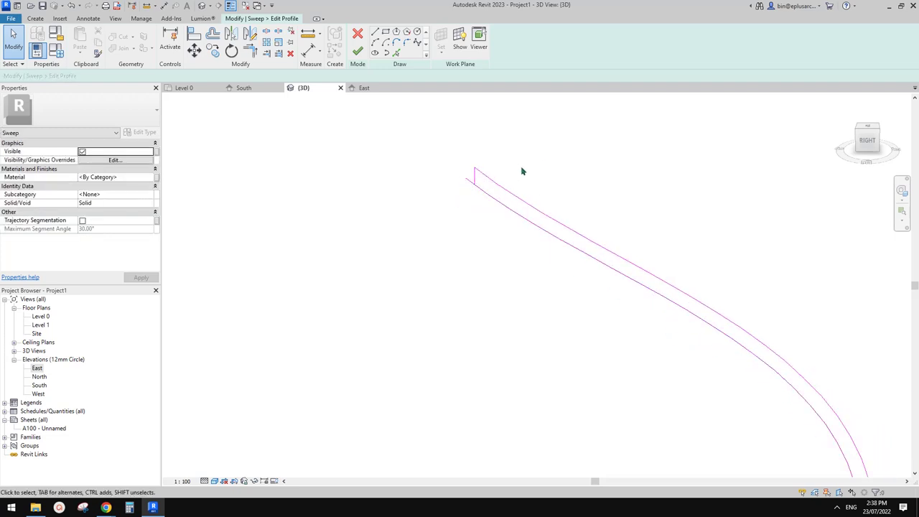
{"action": "left_click", "coordinate": [512, 209]}
{"action": "key", "text": "Delete"}
Offset a copy of the remaining S-shaped spline outward by 400 mm.
{"action": "key", "text": "o"}
{"action": "key", "text": "f"}
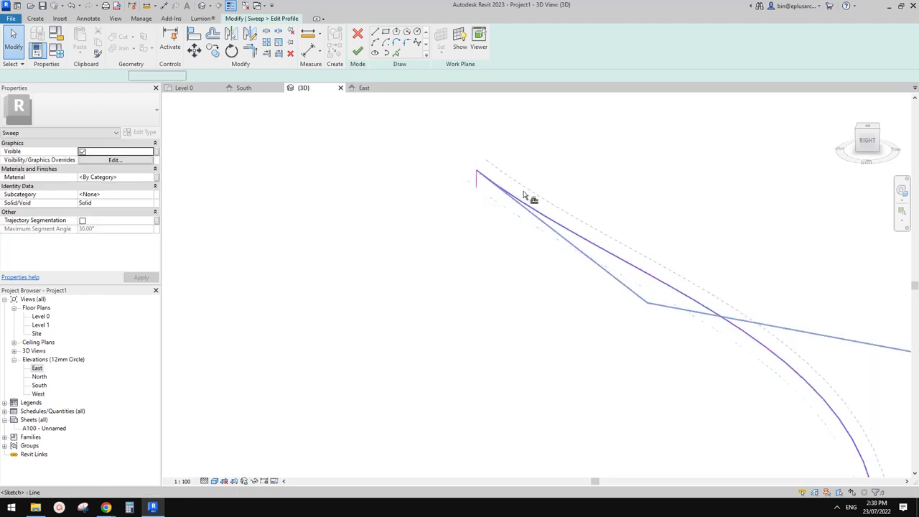
{"action": "left_click", "coordinate": [512, 197]}
{"action": "scroll", "coordinate": [596, 226], "scroll_direction": "down", "scroll_amount": 3}
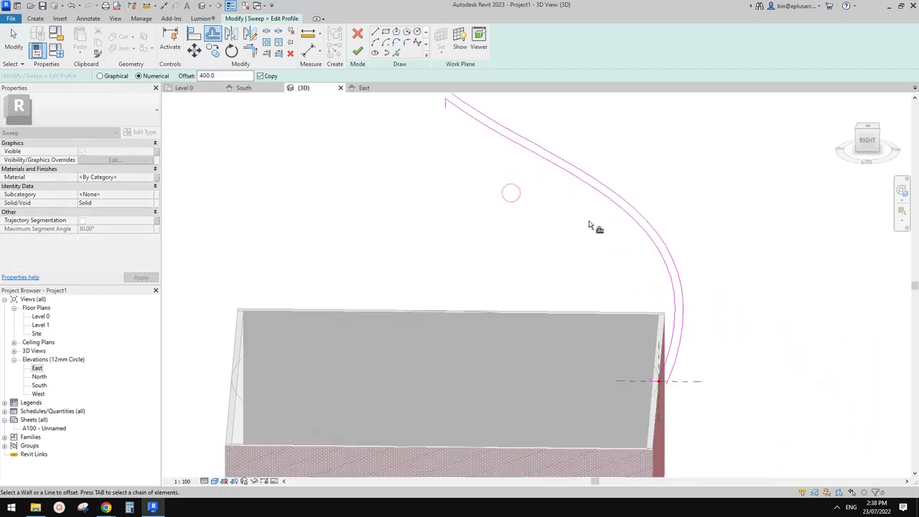
{"action": "key", "text": "Escape"}
Move the base line's free end to the lower end of the outer offset spline and delete the leftover short line.
{"action": "scroll", "coordinate": [672, 387], "scroll_direction": "up", "scroll_amount": 1}
{"action": "scroll", "coordinate": [673, 386], "scroll_direction": "up", "scroll_amount": 3}
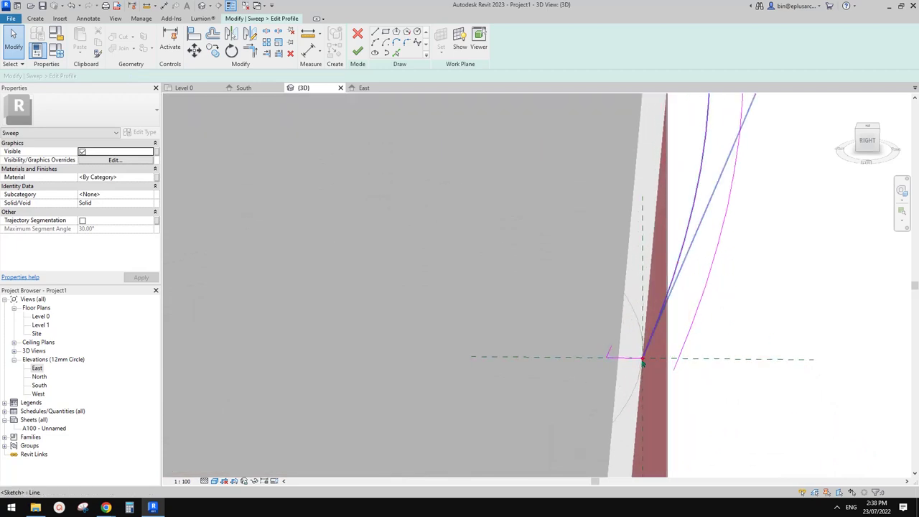
{"action": "left_click", "coordinate": [617, 360]}
{"action": "left_click_drag", "start_coordinate": [607, 358], "coordinate": [674, 370]}
{"action": "key", "text": "Escape"}
{"action": "left_click", "coordinate": [610, 353]}
{"action": "key", "text": "Delete"}
{"action": "scroll", "coordinate": [668, 363], "scroll_direction": "down", "scroll_amount": 1}
{"action": "mouse_move", "coordinate": [683, 360]}
{"action": "middle_mouse_down"}
{"action": "mouse_move", "coordinate": [679, 311]}
{"action": "mouse_move", "coordinate": [649, 314]}
{"action": "mouse_move", "coordinate": [624, 330]}
{"action": "mouse_move", "coordinate": [673, 367]}
{"action": "middle_mouse_up"}
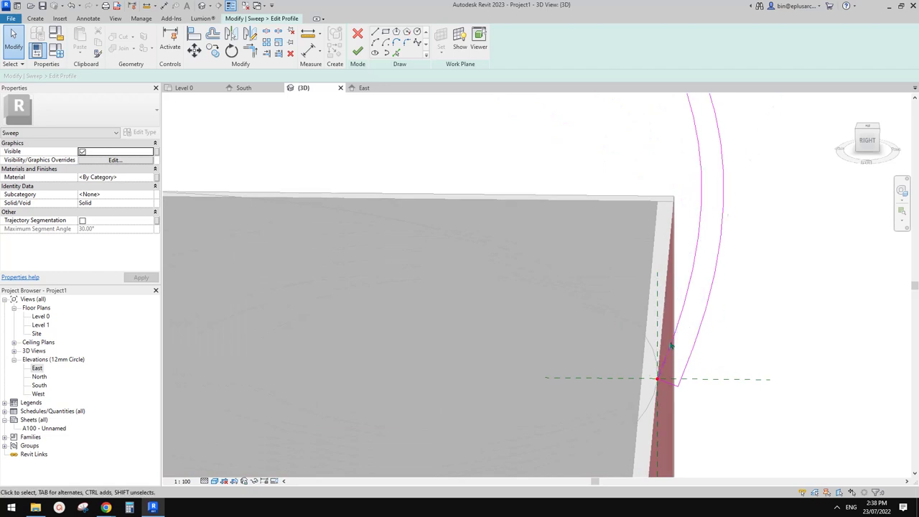
Offset another copy of the original S-shaped spline inward by 400 mm.
{"action": "middle_click_drag", "start_coordinate": [634, 381], "coordinate": [675, 346], "text": "shift"}
{"action": "left_click", "coordinate": [680, 338]}
{"action": "key", "text": "Escape"}
{"action": "left_click", "coordinate": [693, 303]}
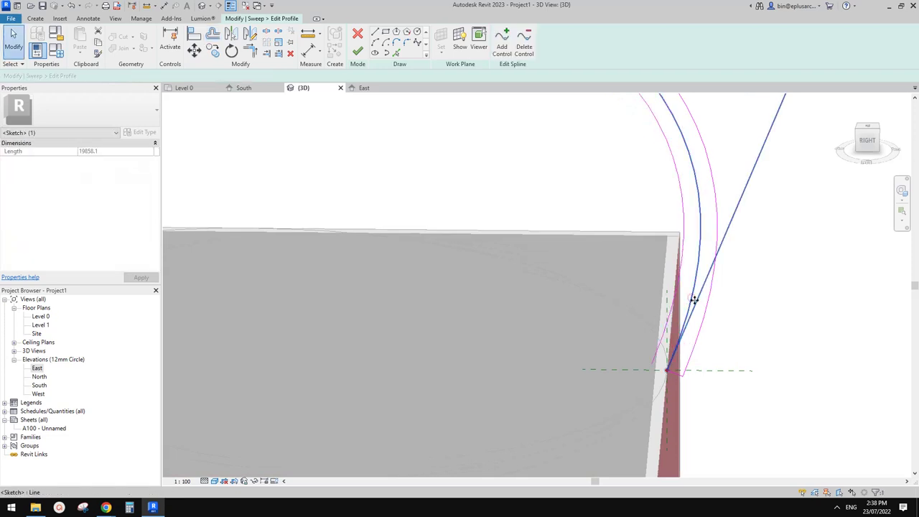
{"action": "key", "text": "Delete"}
Draw a new spline from the lower end of the inner offset curve up to the lower end of the vertical apex line.
{"action": "key", "text": "l"}
{"action": "key", "text": "i"}
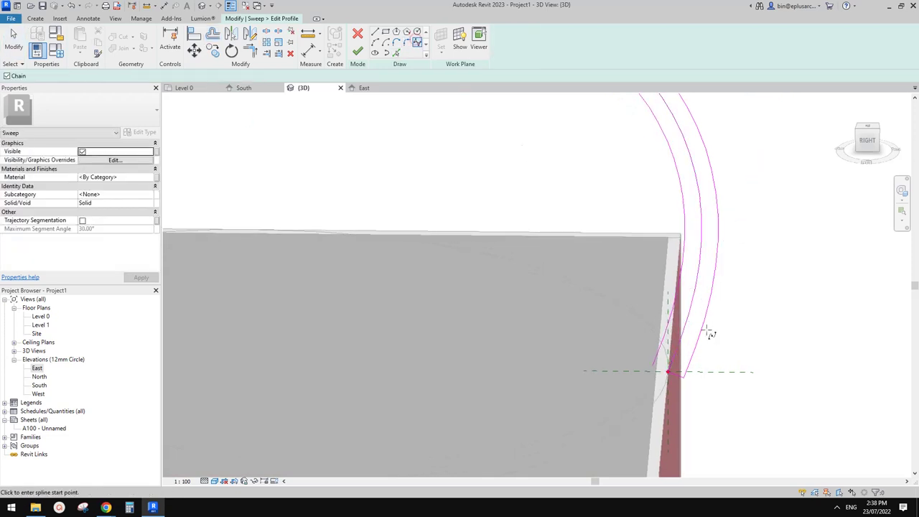
{"action": "scroll", "coordinate": [681, 281], "scroll_direction": "down", "scroll_amount": 2}
{"action": "middle_click_drag", "start_coordinate": [690, 271], "coordinate": [693, 286]}
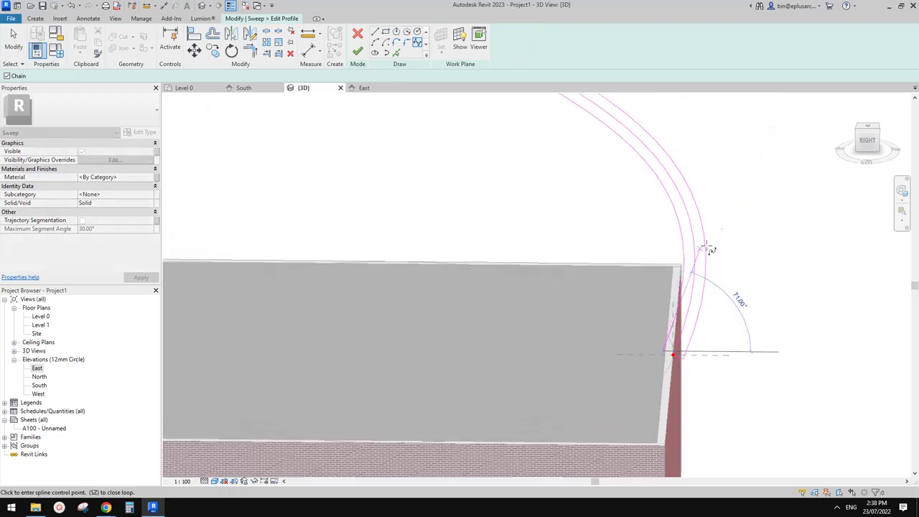
{"action": "scroll", "coordinate": [686, 215], "scroll_direction": "up", "scroll_amount": 4}
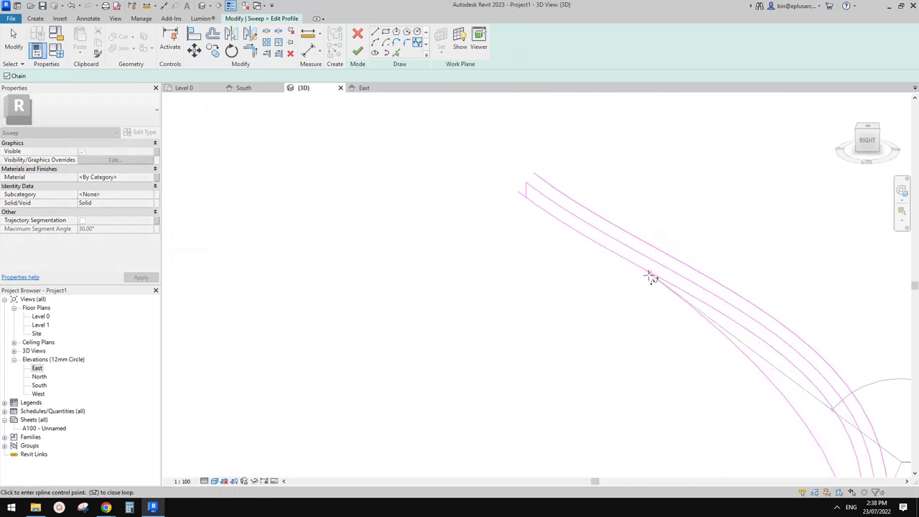
{"action": "left_click", "coordinate": [649, 309]}
{"action": "scroll", "coordinate": [558, 220], "scroll_direction": "up", "scroll_amount": 2}
{"action": "scroll", "coordinate": [510, 183], "scroll_direction": "up", "scroll_amount": 2}
{"action": "key", "text": "Escape"}
{"action": "left_click", "coordinate": [491, 175]}
{"action": "key", "text": "Escape"}
{"action": "key", "text": "Escape"}
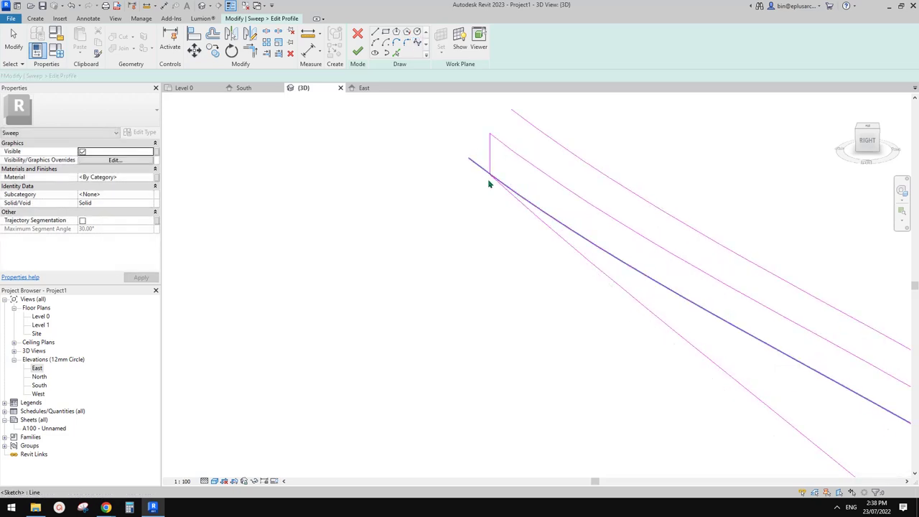
Move the new spline's control points so that it follows the inner offset curve.
{"action": "left_click", "coordinate": [661, 319]}
{"action": "scroll", "coordinate": [624, 267], "scroll_direction": "down", "scroll_amount": 2}
{"action": "middle_click_drag", "start_coordinate": [616, 263], "coordinate": [574, 117]}
{"action": "scroll", "coordinate": [611, 201], "scroll_direction": "down", "scroll_amount": 4}
{"action": "left_click", "coordinate": [649, 244]}
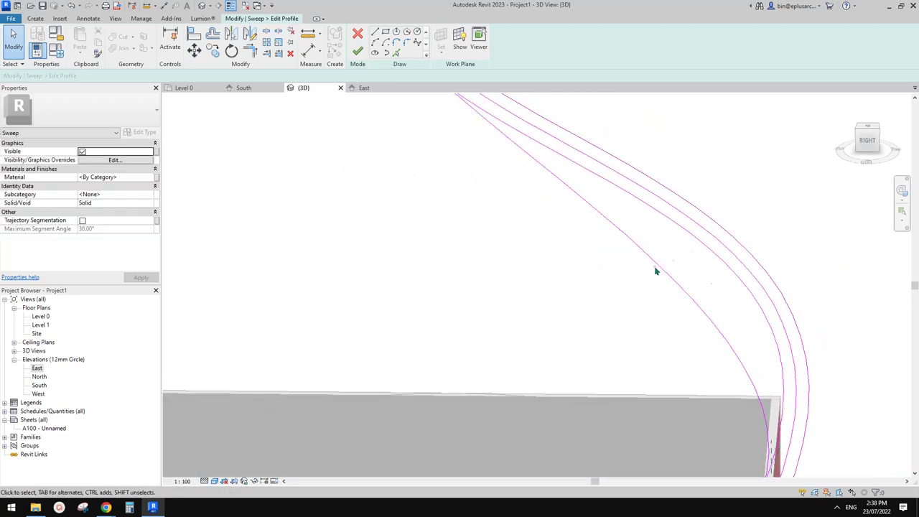
{"action": "left_click", "coordinate": [659, 266]}
{"action": "scroll", "coordinate": [641, 250], "scroll_direction": "down", "scroll_amount": 1}
{"action": "middle_click_drag", "start_coordinate": [640, 250], "coordinate": [639, 302]}
{"action": "left_click_drag", "start_coordinate": [800, 393], "coordinate": [842, 289]}
{"action": "left_click_drag", "start_coordinate": [577, 257], "coordinate": [574, 247]}
{"action": "left_click", "coordinate": [650, 289]}
Delete the inner offset curve that overshoots the apex, along with the vertical apex line.
{"action": "scroll", "coordinate": [675, 283], "scroll_direction": "down", "scroll_amount": 2}
{"action": "middle_click_drag", "start_coordinate": [678, 282], "coordinate": [644, 239]}
{"action": "scroll", "coordinate": [519, 177], "scroll_direction": "up", "scroll_amount": 4}
{"action": "scroll", "coordinate": [500, 150], "scroll_direction": "up", "scroll_amount": 1}
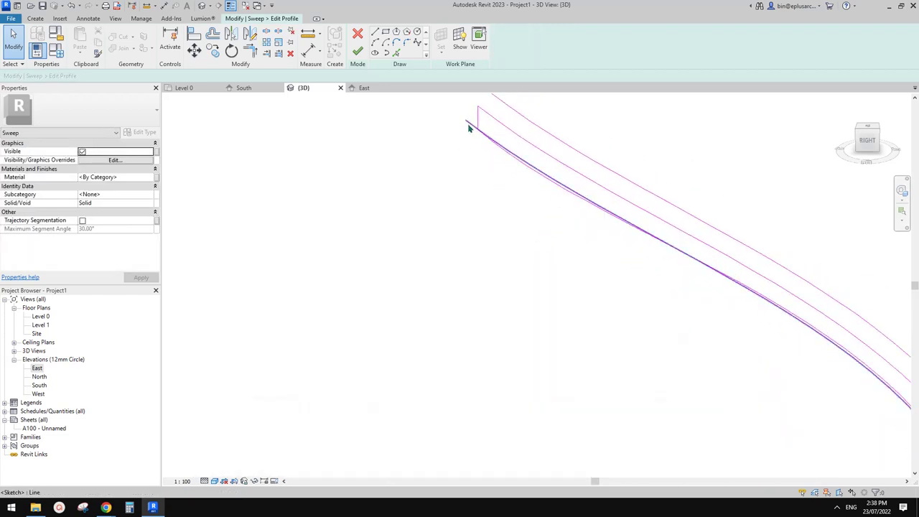
{"action": "left_click", "coordinate": [468, 124]}
{"action": "mouse_move", "coordinate": [505, 166]}
{"action": "middle_mouse_down"}
{"action": "mouse_move", "coordinate": [498, 211]}
{"action": "mouse_move", "coordinate": [496, 182]}
{"action": "mouse_move", "coordinate": [466, 159]}
{"action": "middle_mouse_up"}
{"action": "key", "text": "Delete"}
{"action": "left_click", "coordinate": [468, 165]}
{"action": "key", "text": "Delete"}
Delete the original middle spline and the outer offset spline from the profile.
{"action": "left_click", "coordinate": [498, 172]}
{"action": "scroll", "coordinate": [499, 177], "scroll_direction": "down", "scroll_amount": 1}
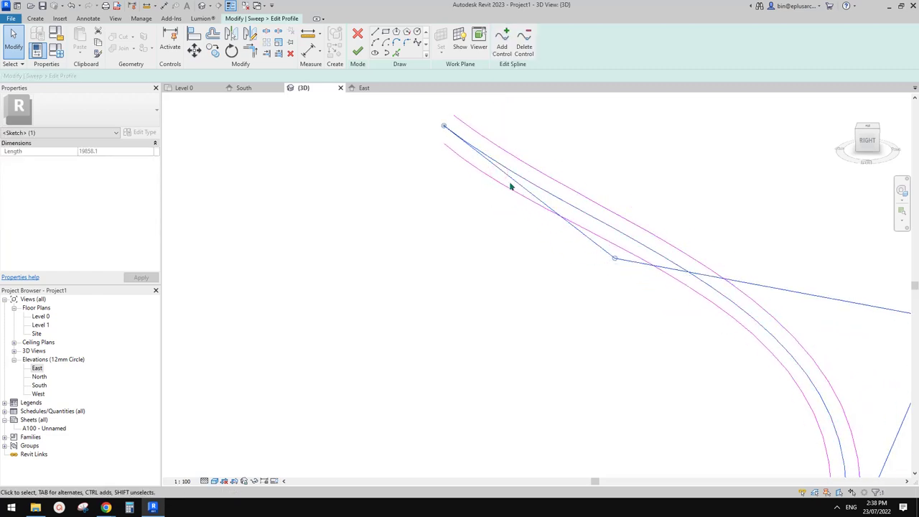
{"action": "key", "text": "Delete"}
{"action": "left_click", "coordinate": [510, 154]}
{"action": "scroll", "coordinate": [511, 154], "scroll_direction": "down", "scroll_amount": 2}
{"action": "middle_click_drag", "start_coordinate": [642, 230], "coordinate": [605, 181]}
{"action": "key", "text": "Delete"}
{"action": "middle_click_drag", "start_coordinate": [679, 377], "coordinate": [690, 414], "text": "shift"}
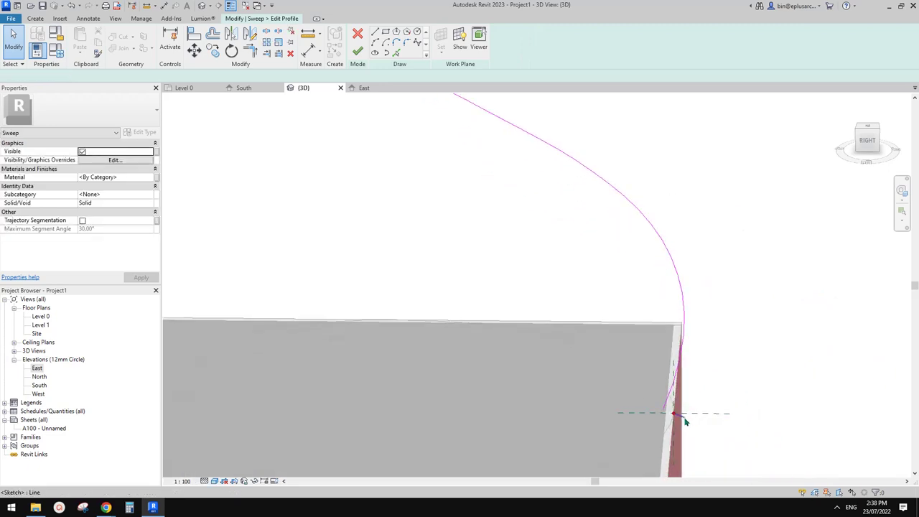
Offset a copy of the new profile spline by 400 mm towards the inside of the dome.
{"action": "middle_click_drag", "start_coordinate": [687, 376], "coordinate": [696, 370], "text": "shift"}
{"action": "key", "text": "o"}
{"action": "key", "text": "f"}
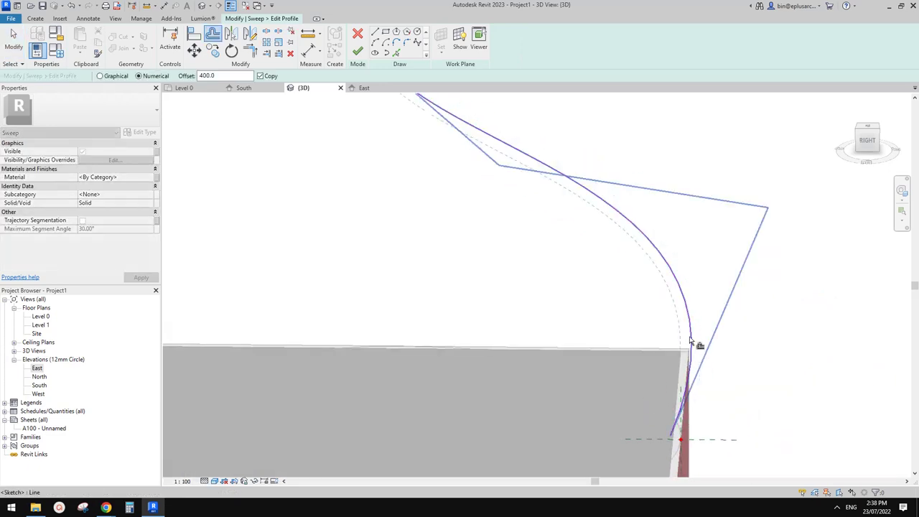
{"action": "scroll", "coordinate": [678, 409], "scroll_direction": "up", "scroll_amount": 8}
{"action": "key", "text": "Escape"}
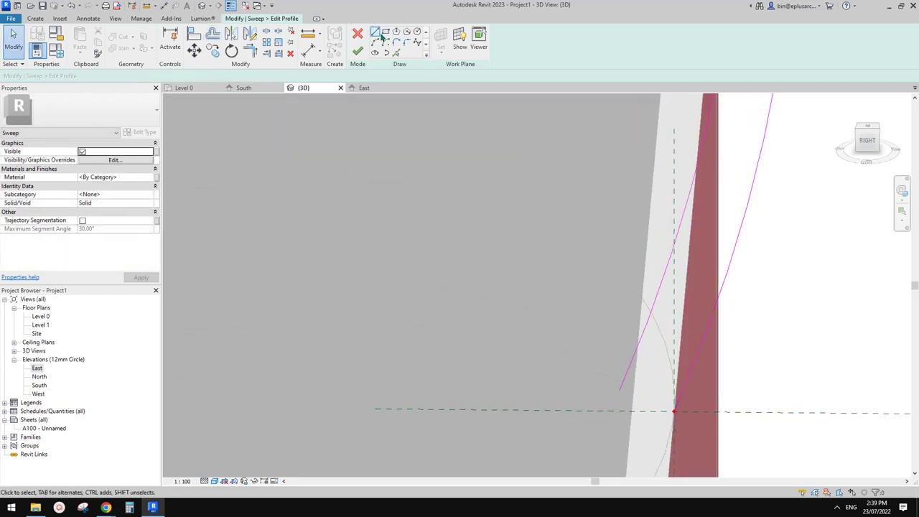
Close the profile's base with a horizontal line about 431 mm long from the outer spline's end, then a line up to the inner spline's end.
{"action": "scroll", "coordinate": [707, 388], "scroll_direction": "up", "scroll_amount": 5}
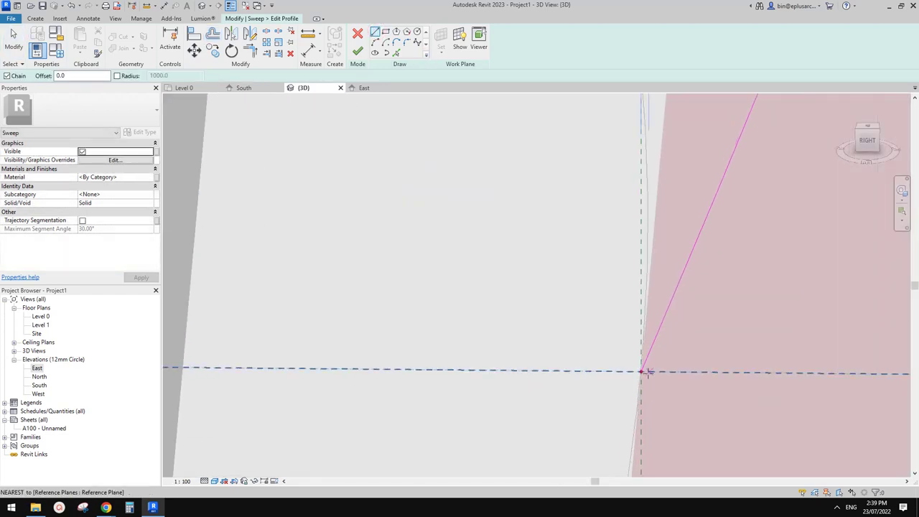
{"action": "left_click", "coordinate": [641, 371]}
{"action": "scroll", "coordinate": [632, 377], "scroll_direction": "down", "scroll_amount": 4}
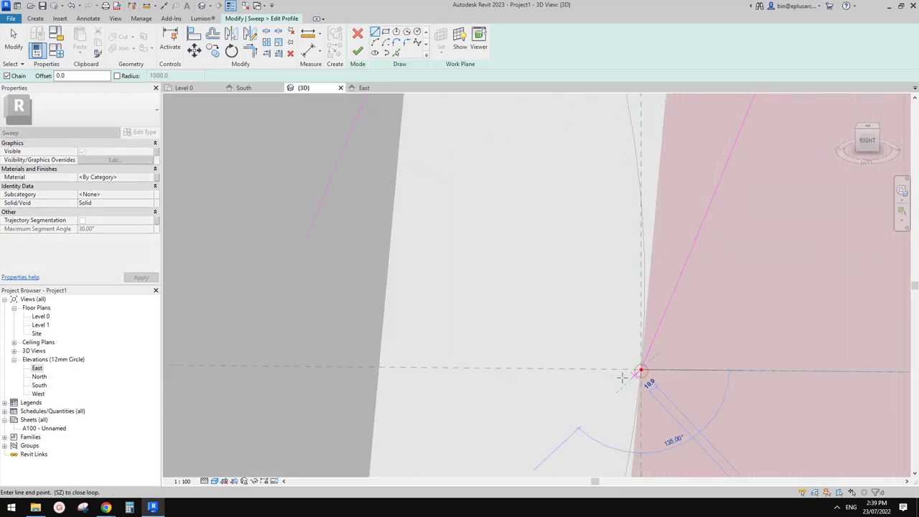
{"action": "left_click", "coordinate": [441, 372]}
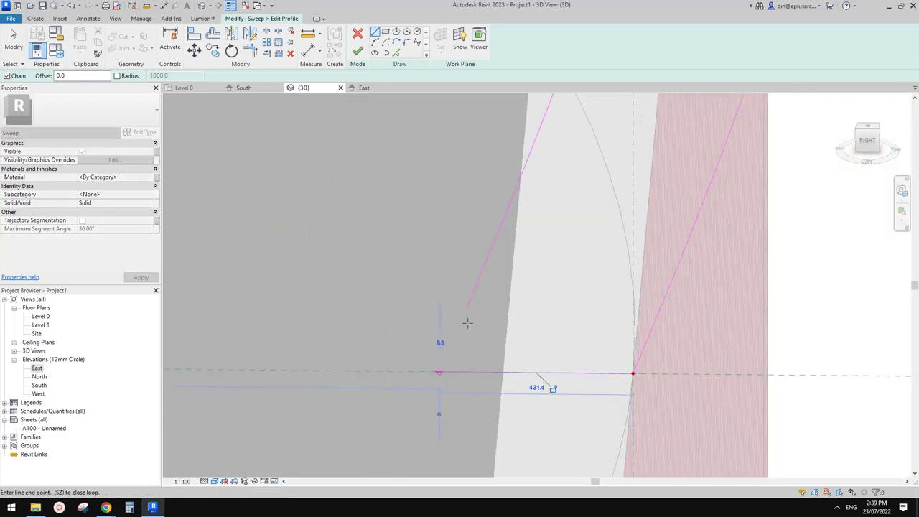
{"action": "left_click", "coordinate": [466, 309]}
Close the profile's apex with a vertical line up from the inner spline's end and a 135° line from the outer spline's end, trimmed to a corner.
{"action": "mouse_move", "coordinate": [610, 390]}
{"action": "middle_mouse_down", "text": "shift"}
{"action": "mouse_move", "coordinate": [591, 318]}
{"action": "mouse_move", "coordinate": [544, 278]}
{"action": "mouse_move", "coordinate": [544, 252]}
{"action": "mouse_move", "coordinate": [533, 245]}
{"action": "mouse_move", "coordinate": [531, 316]}
{"action": "mouse_move", "coordinate": [461, 187]}
{"action": "middle_mouse_up", "text": "shift"}
{"action": "left_click", "coordinate": [467, 196]}
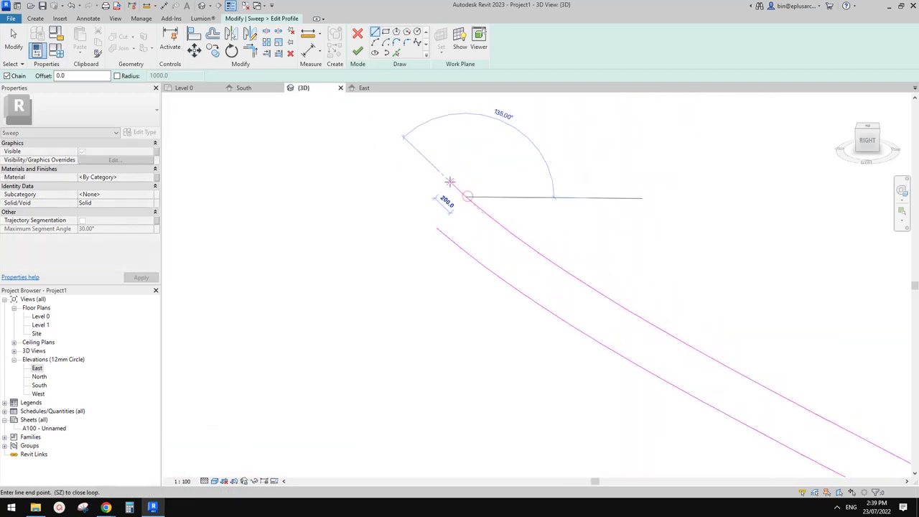
{"action": "key", "text": "Escape"}
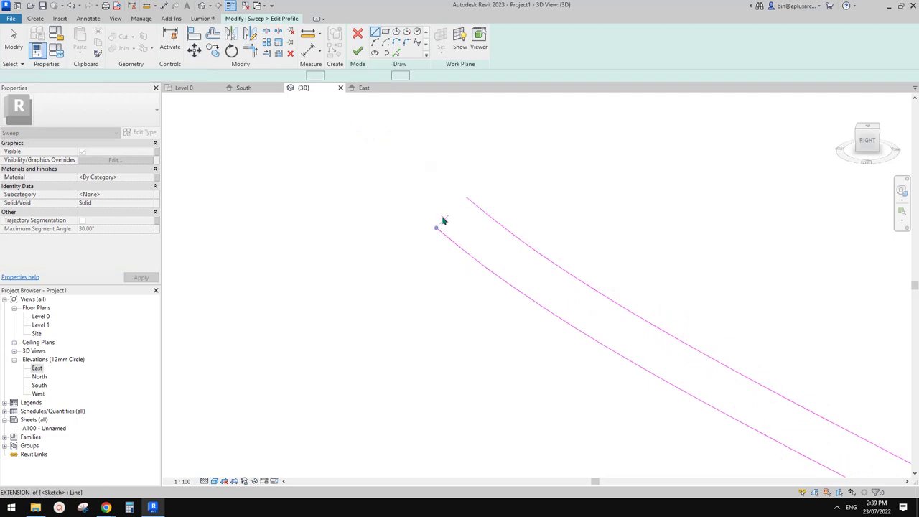
{"action": "key", "text": "Escape"}
{"action": "left_click", "coordinate": [467, 196]}
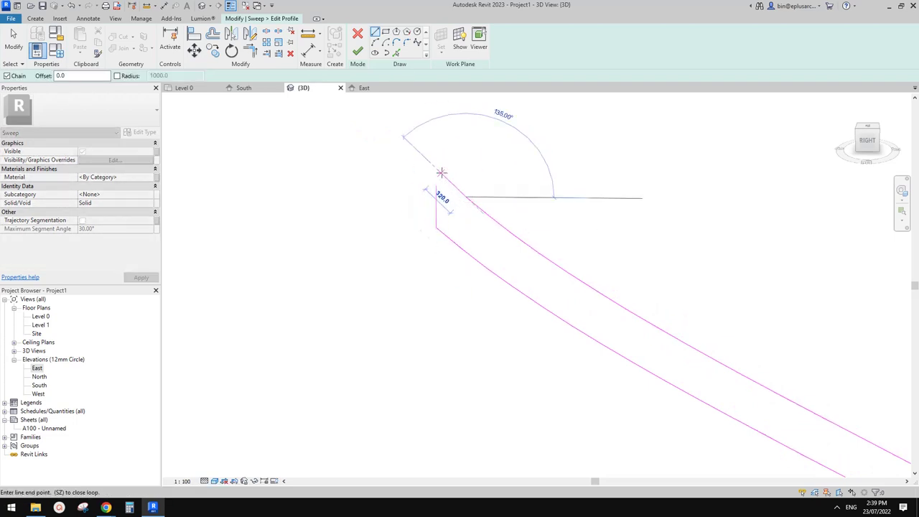
{"action": "key", "text": "Escape"}
{"action": "key", "text": "Escape"}
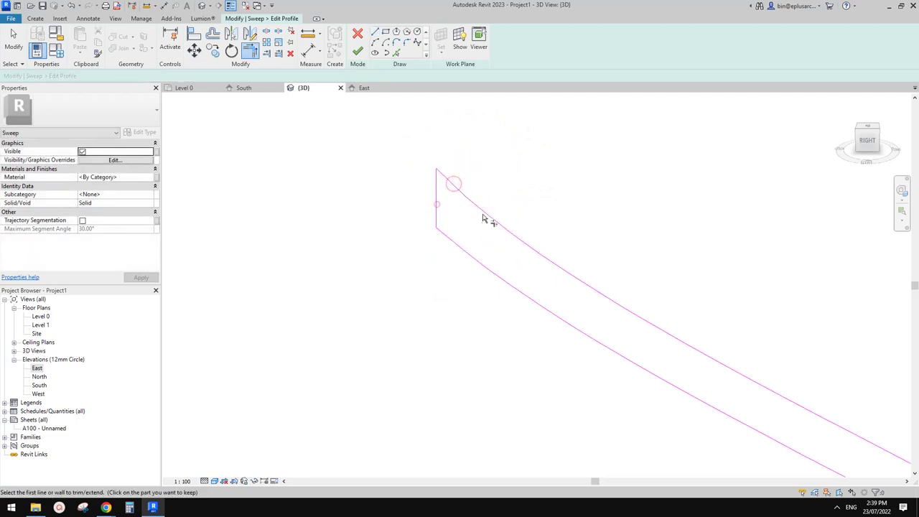
Finish the profile sketch and the sweep to rebuild the dome with the S-curve.
{"action": "left_click", "coordinate": [356, 54]}
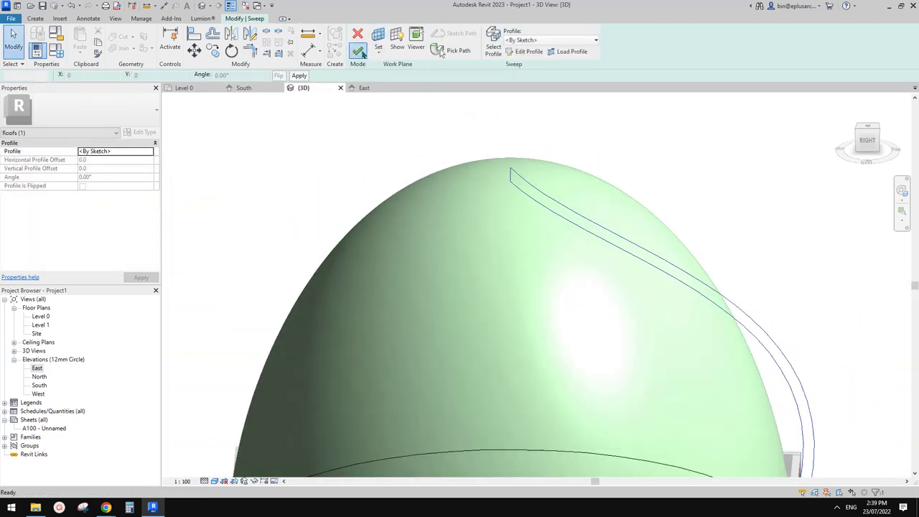
{"action": "left_click", "coordinate": [361, 54]}
{"action": "left_click", "coordinate": [717, 204]}
Examine the dome's pointed apex up close and its overall shape above the walls from several angles.
{"action": "scroll", "coordinate": [721, 209], "scroll_direction": "down", "scroll_amount": 4}
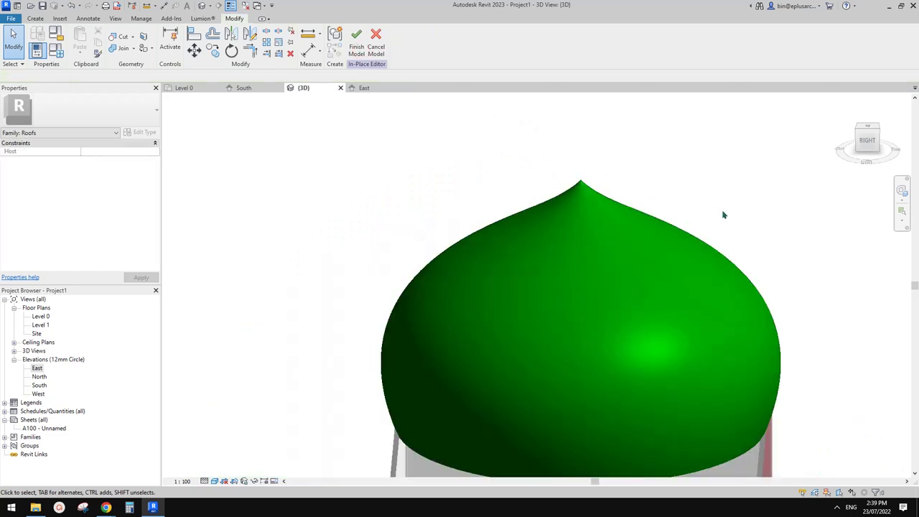
{"action": "middle_click_drag", "start_coordinate": [725, 229], "coordinate": [696, 321], "text": "shift"}
{"action": "scroll", "coordinate": [632, 222], "scroll_direction": "up", "scroll_amount": 10}
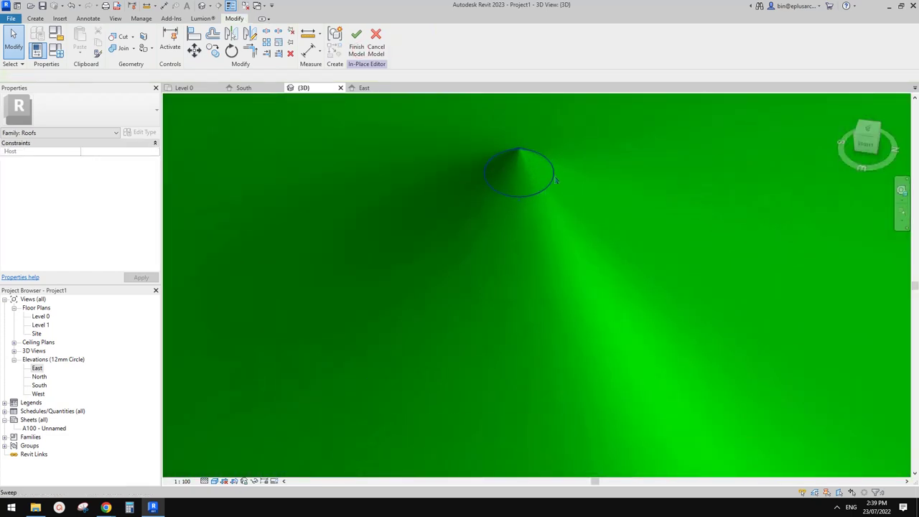
{"action": "scroll", "coordinate": [556, 179], "scroll_direction": "down", "scroll_amount": 10}
{"action": "middle_click_drag", "start_coordinate": [560, 198], "coordinate": [607, 92], "text": "shift"}
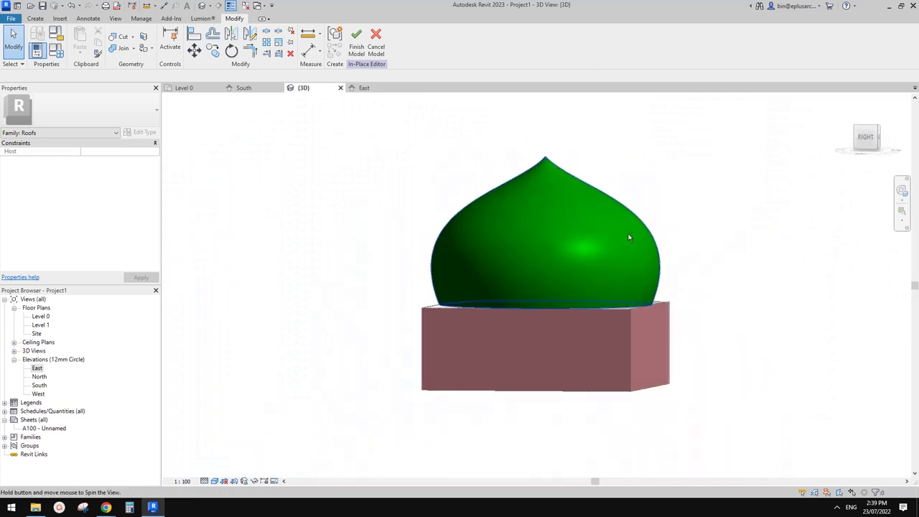
{"action": "middle_click_drag", "start_coordinate": [644, 243], "coordinate": [675, 284], "text": "shift"}
{"action": "scroll", "coordinate": [596, 202], "scroll_direction": "up", "scroll_amount": 5}
Reopen the dome sweep's profile sketch for editing at the apex.
{"action": "left_click", "coordinate": [509, 173]}
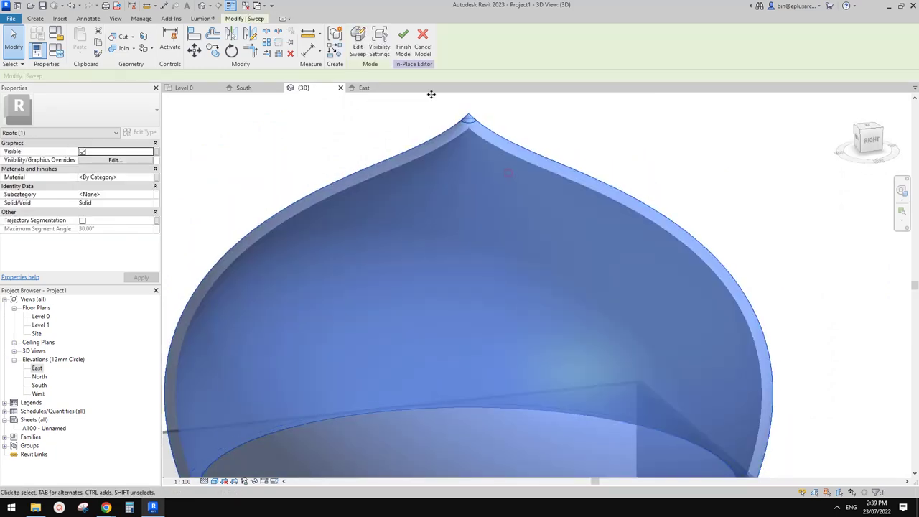
{"action": "left_click", "coordinate": [358, 43]}
{"action": "scroll", "coordinate": [472, 119], "scroll_direction": "up", "scroll_amount": 5}
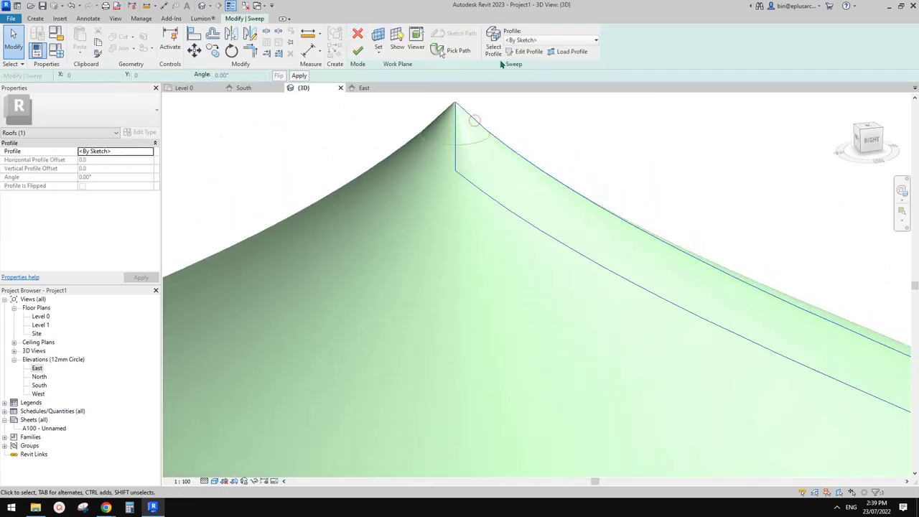
{"action": "left_click", "coordinate": [527, 51]}
{"action": "scroll", "coordinate": [474, 137], "scroll_direction": "up", "scroll_amount": 3}
{"action": "middle_click_drag", "start_coordinate": [505, 169], "coordinate": [513, 181]}
{"action": "middle_click_drag", "start_coordinate": [552, 212], "coordinate": [547, 201]}
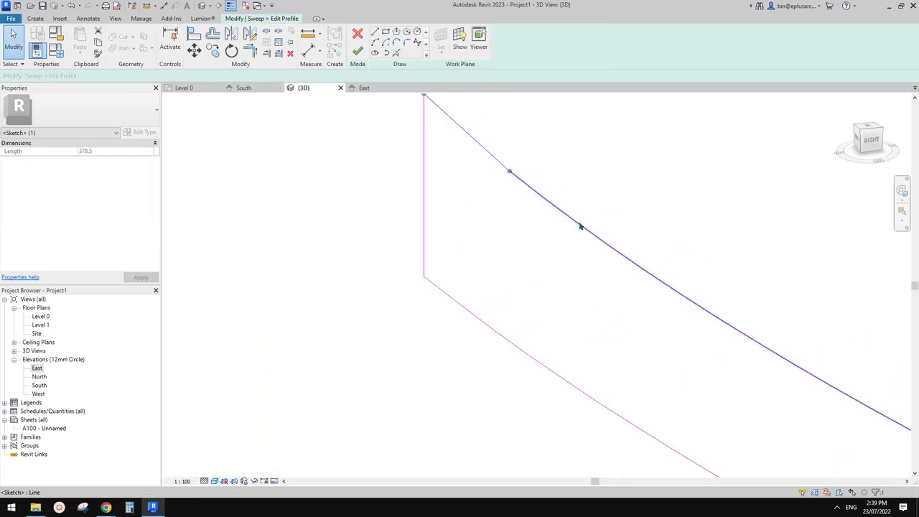
Delete the short straight segment at the apex and stretch the outer spline's end to the top of the vertical line.
{"action": "scroll", "coordinate": [477, 199], "scroll_direction": "down", "scroll_amount": 2}
{"action": "left_click", "coordinate": [477, 199]}
{"action": "left_click", "coordinate": [479, 160]}
{"action": "key", "text": "Delete"}
{"action": "left_click", "coordinate": [502, 186]}
{"action": "mouse_move", "coordinate": [498, 184]}
{"action": "left_mouse_down"}
{"action": "mouse_move", "coordinate": [486, 160]}
{"action": "mouse_move", "coordinate": [445, 133]}
{"action": "left_mouse_up"}
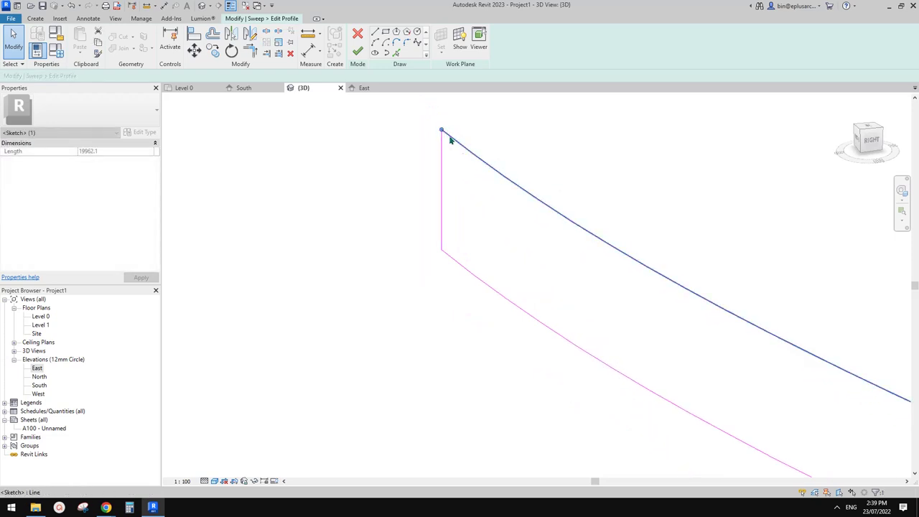
Examine the inner and outer profile curves along their whole length from the apex down to the wall.
{"action": "scroll", "coordinate": [470, 161], "scroll_direction": "down", "scroll_amount": 2}
{"action": "scroll", "coordinate": [665, 275], "scroll_direction": "down", "scroll_amount": 4}
{"action": "mouse_move", "coordinate": [746, 315]}
{"action": "middle_mouse_down"}
{"action": "mouse_move", "coordinate": [578, 223]}
{"action": "mouse_move", "coordinate": [692, 294]}
{"action": "mouse_move", "coordinate": [673, 290]}
{"action": "mouse_move", "coordinate": [620, 213]}
{"action": "mouse_move", "coordinate": [717, 285]}
{"action": "mouse_move", "coordinate": [684, 345]}
{"action": "mouse_move", "coordinate": [602, 327]}
{"action": "middle_mouse_up"}
{"action": "left_click", "coordinate": [564, 249]}
{"action": "scroll", "coordinate": [562, 237], "scroll_direction": "down", "scroll_amount": 1}
{"action": "scroll", "coordinate": [568, 232], "scroll_direction": "down", "scroll_amount": 1}
{"action": "middle_click_drag", "start_coordinate": [561, 234], "coordinate": [587, 237], "text": "shift"}
{"action": "scroll", "coordinate": [573, 183], "scroll_direction": "up", "scroll_amount": 2}
{"action": "left_click", "coordinate": [571, 180]}
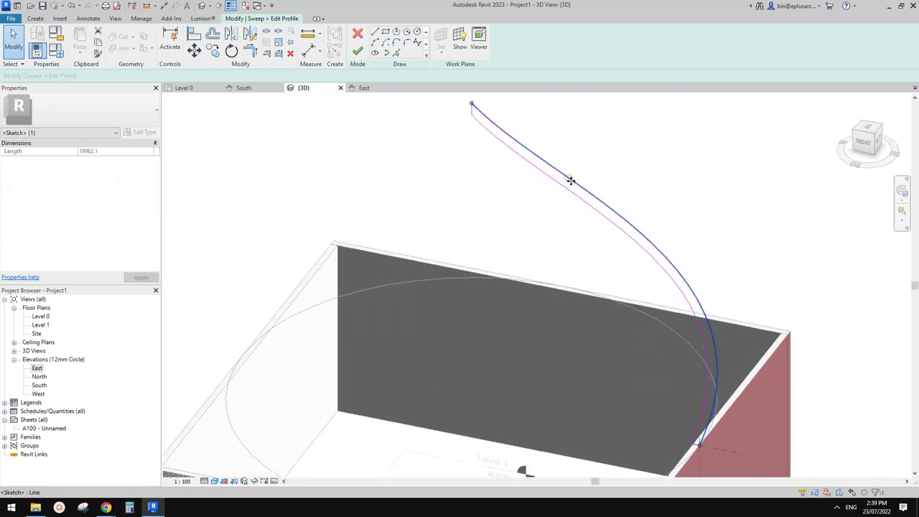
{"action": "key", "text": "Escape"}
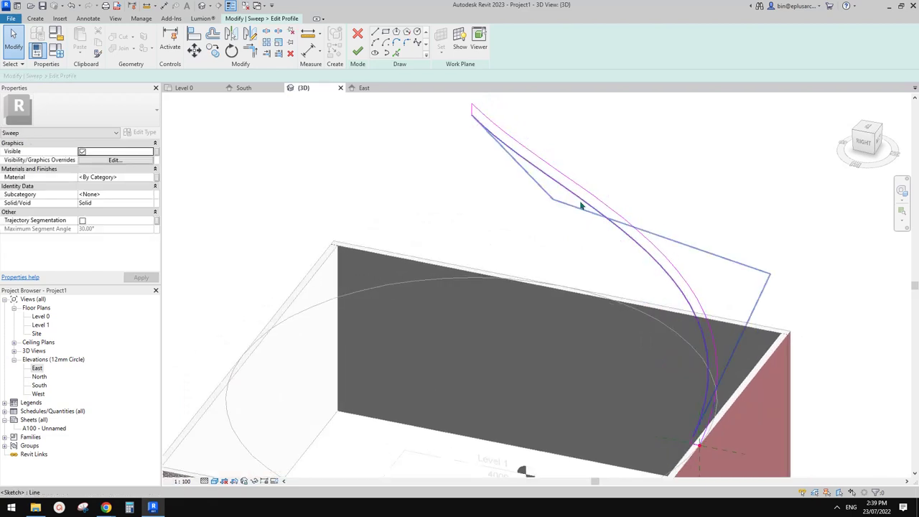
Finish the corrected profile and the sweep to regenerate the onion-shaped dome.
{"action": "left_click", "coordinate": [359, 52]}
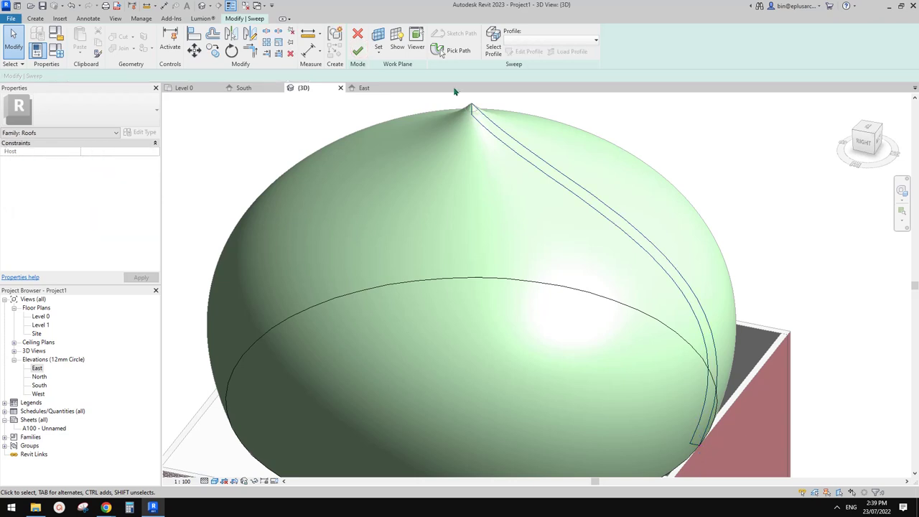
{"action": "left_click", "coordinate": [357, 50]}
{"action": "middle_click_drag", "start_coordinate": [712, 144], "coordinate": [681, 269], "text": "shift"}
{"action": "scroll", "coordinate": [697, 280], "scroll_direction": "up", "scroll_amount": 2}
Switch to Chrome to view the "Types of Domes" reference image of ribbed and onion domes, then return to Revit.
{"action": "mouse_move", "coordinate": [106, 508]}
{"action": "left_click", "coordinate": [189, 480]}
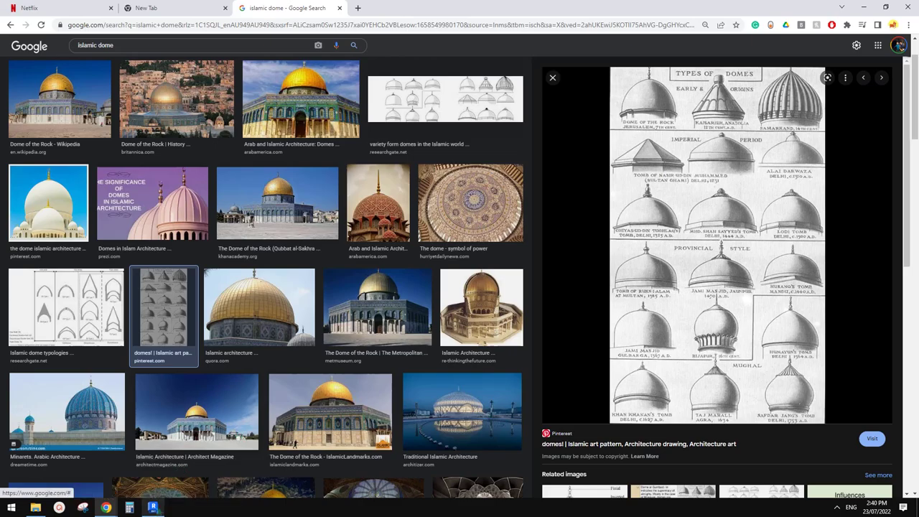
{"action": "left_click", "coordinate": [153, 507]}
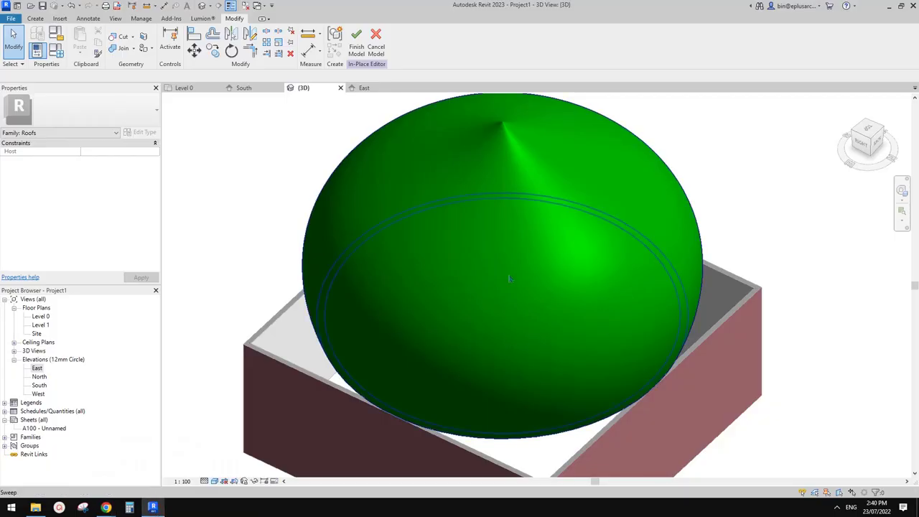
Turn on Trajectory Segmentation for the dome's sweep so that the dome is divided into flat-sided segments.
{"action": "scroll", "coordinate": [543, 279], "scroll_direction": "down", "scroll_amount": 3}
{"action": "left_click", "coordinate": [523, 293]}
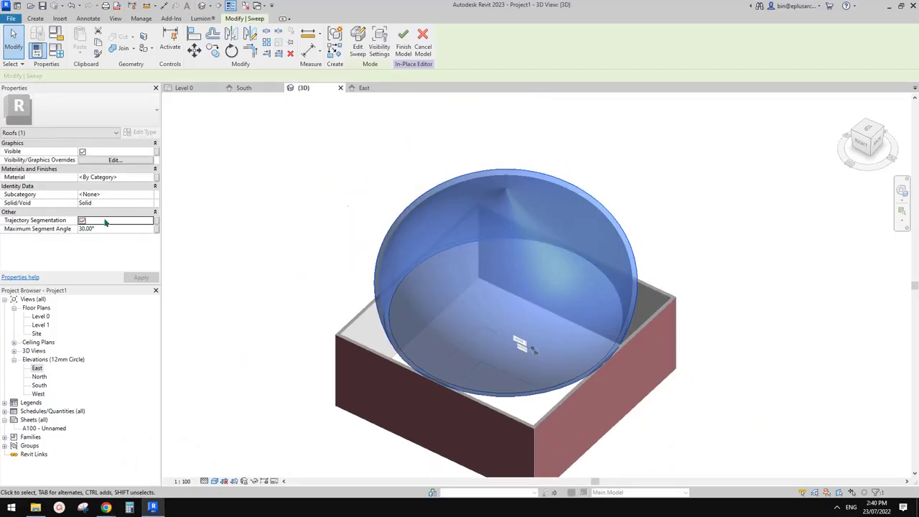
{"action": "left_click", "coordinate": [423, 157]}
{"action": "left_click", "coordinate": [552, 203]}
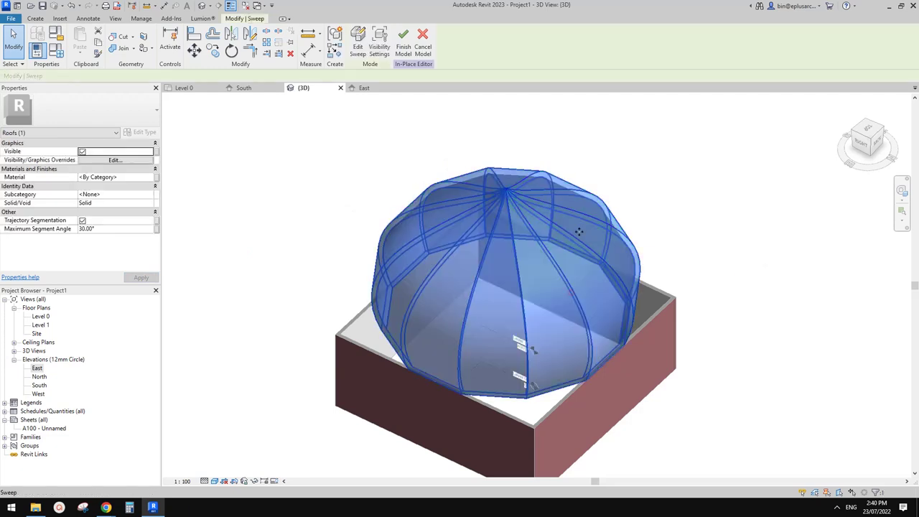
{"action": "left_click", "coordinate": [732, 247]}
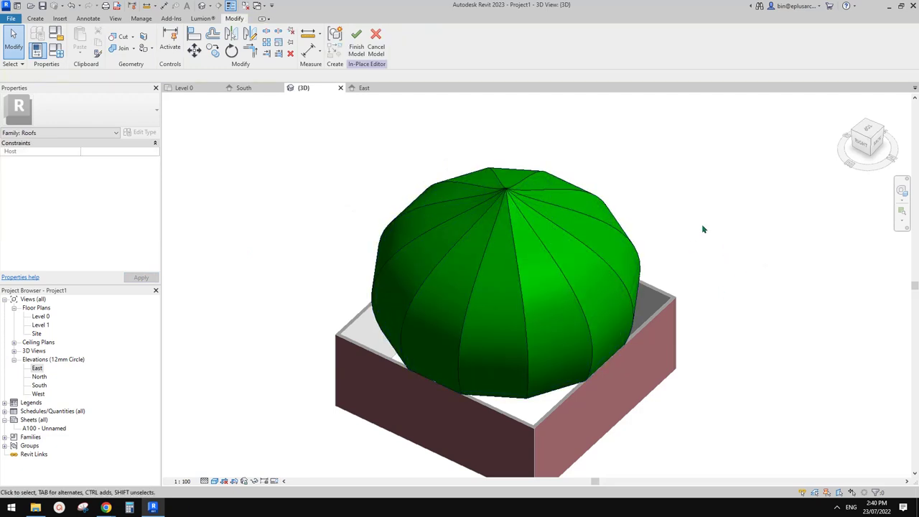
{"action": "middle_click_drag", "start_coordinate": [656, 214], "coordinate": [651, 250], "text": "shift"}
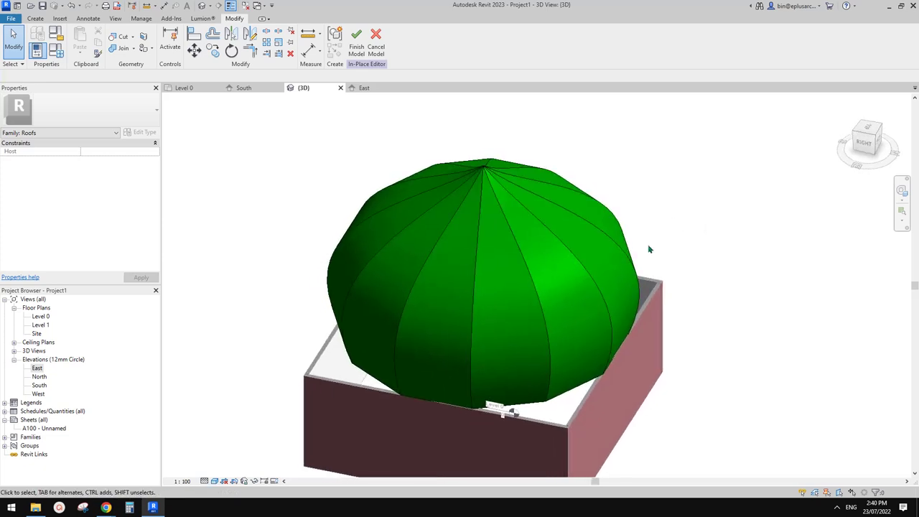
{"action": "mouse_move", "coordinate": [653, 252]}
{"action": "middle_mouse_down", "text": "shift"}
{"action": "mouse_move", "coordinate": [653, 295]}
{"action": "mouse_move", "coordinate": [687, 261]}
{"action": "middle_mouse_up", "text": "shift"}
{"action": "scroll", "coordinate": [676, 257], "scroll_direction": "up", "scroll_amount": 3}
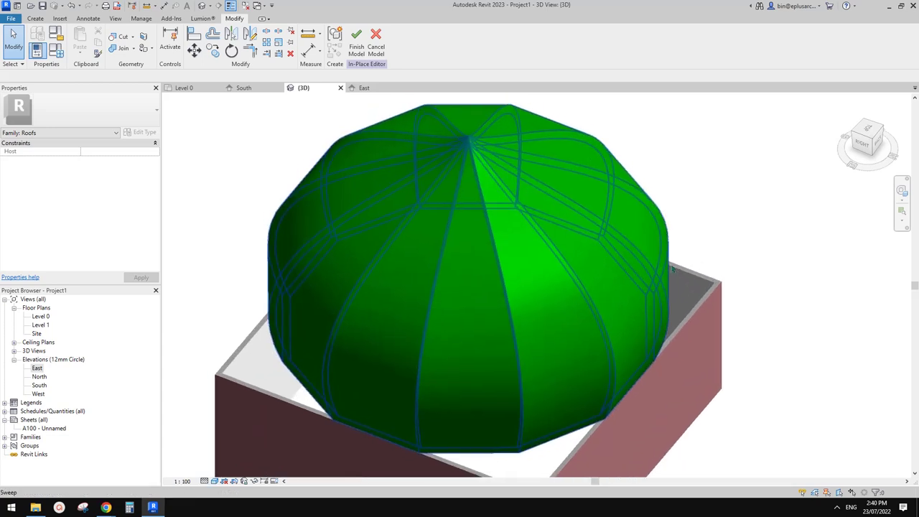